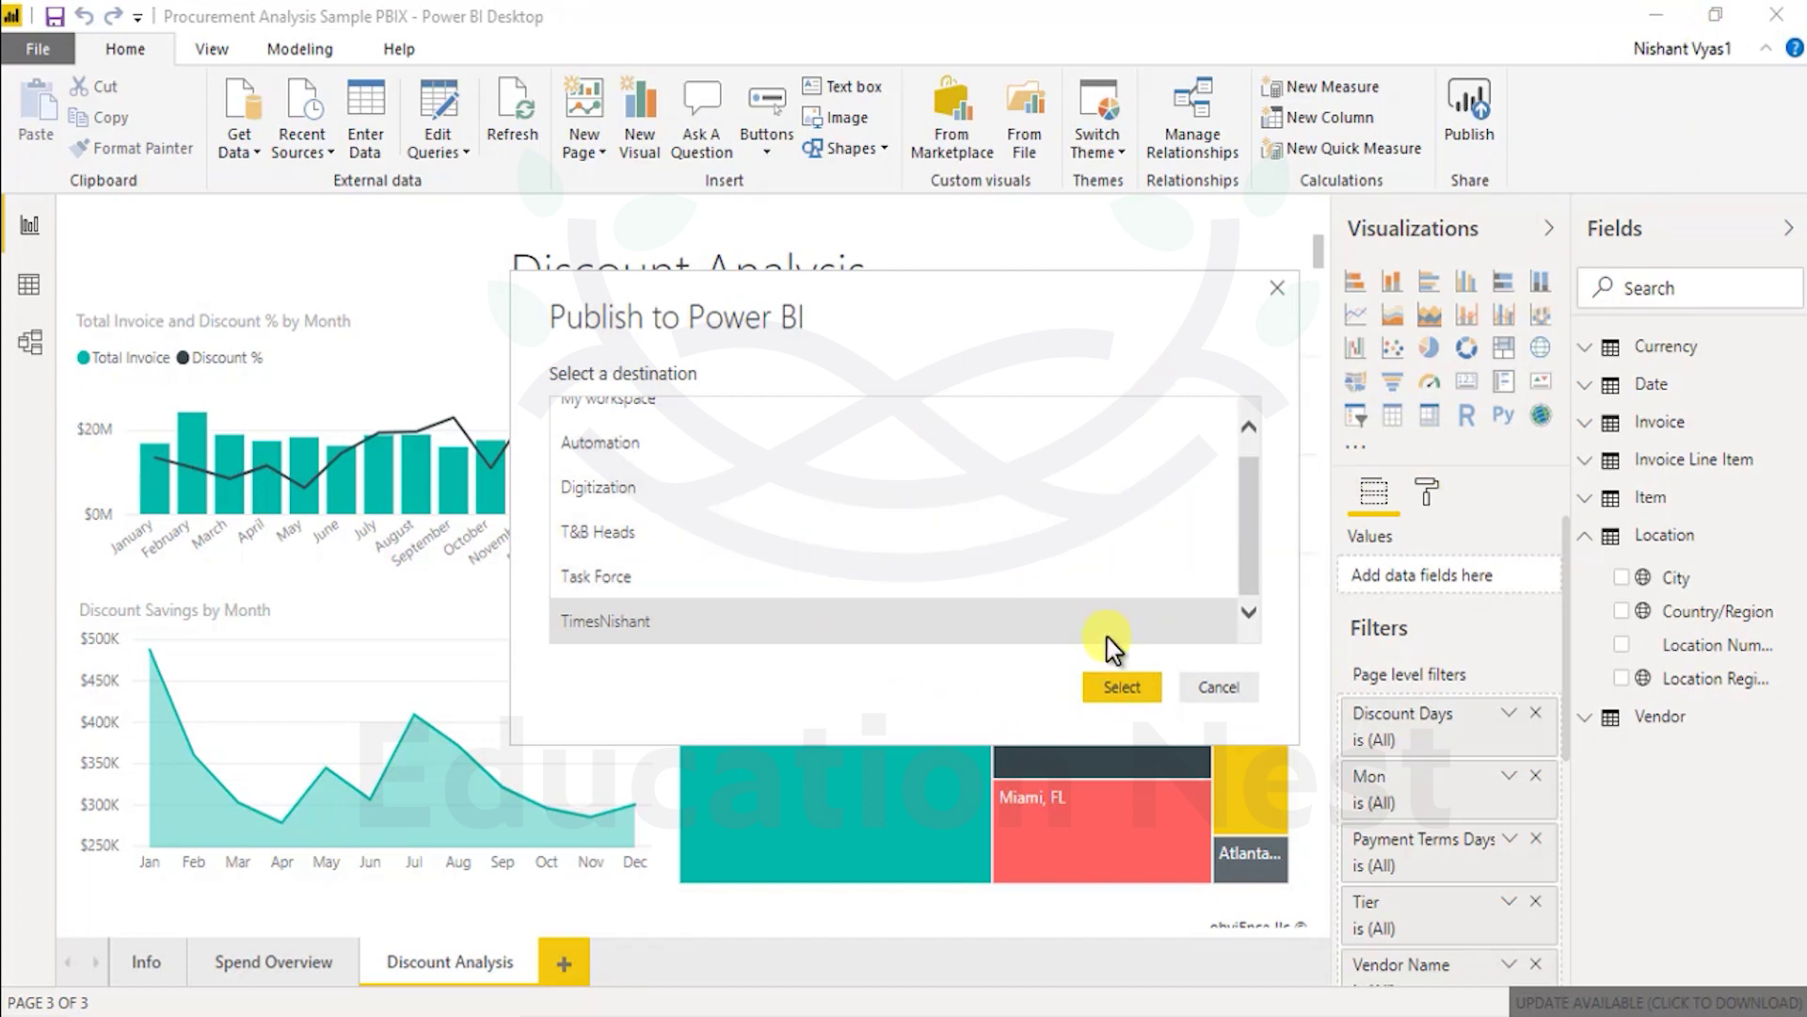
- Publish the procurement report to the selected workspace and open it in the Power BI service in the browser
left_click(1121, 686)
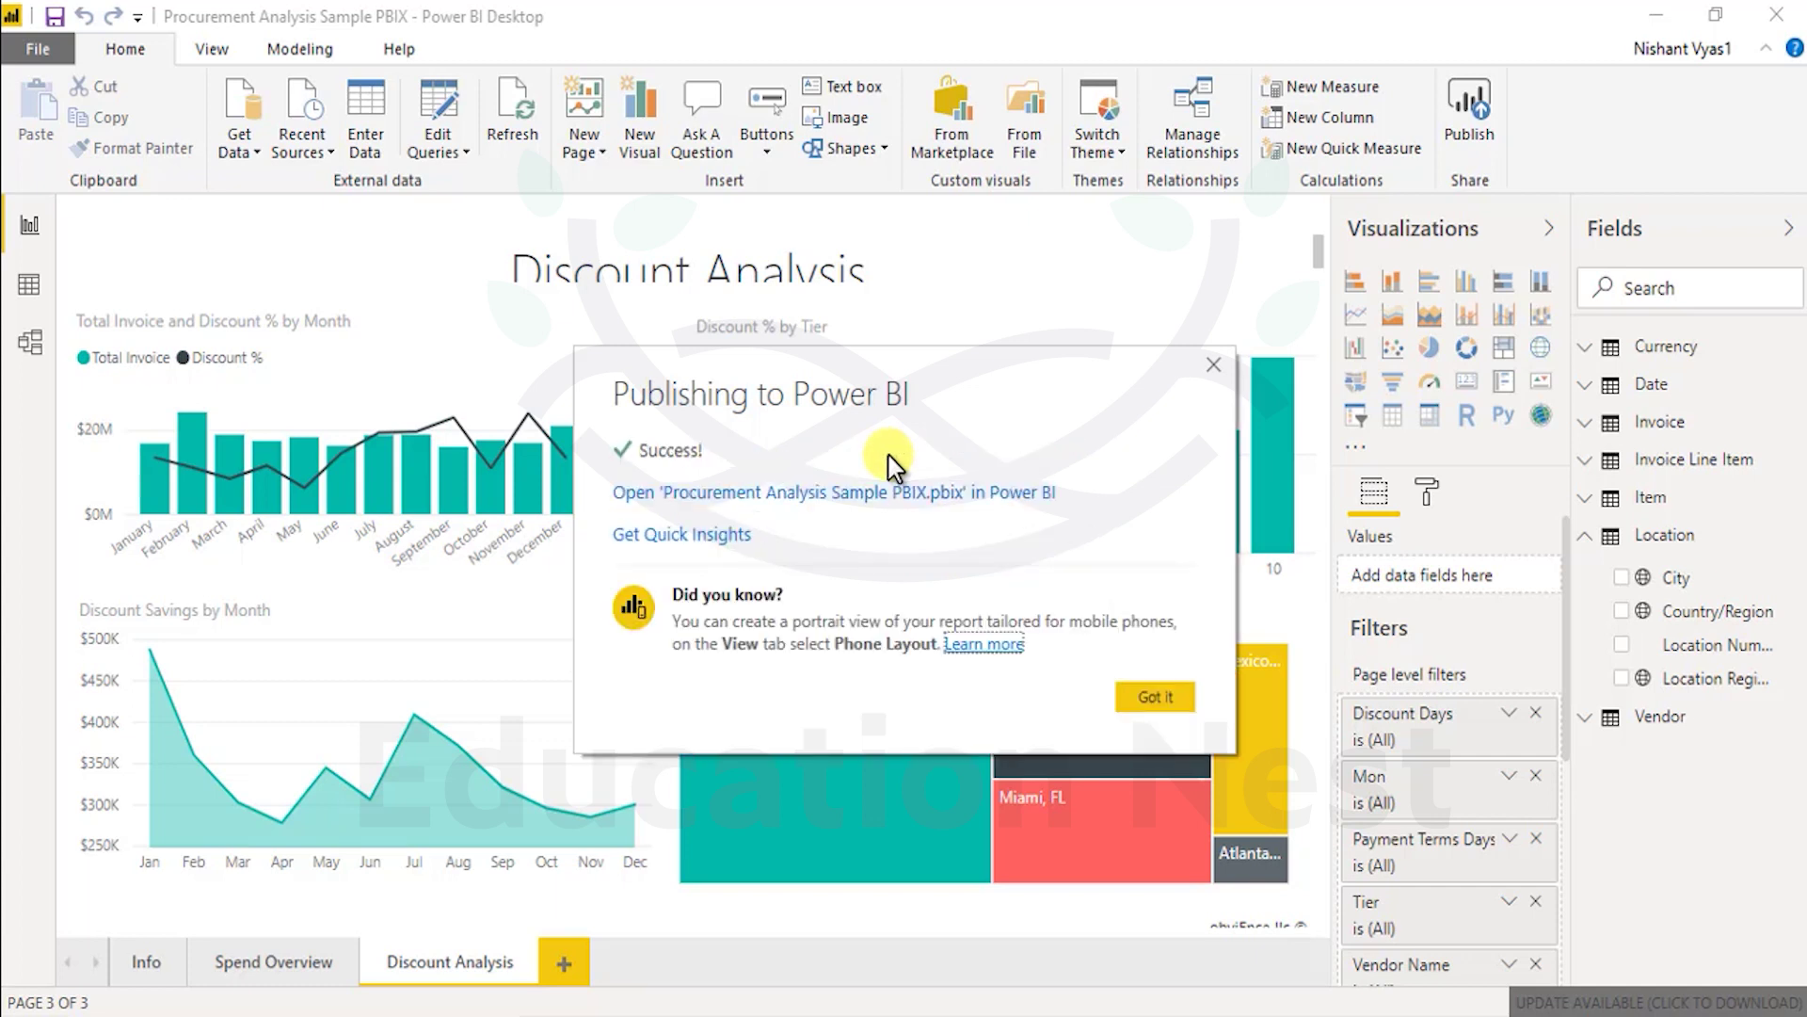
left_click(894, 492)
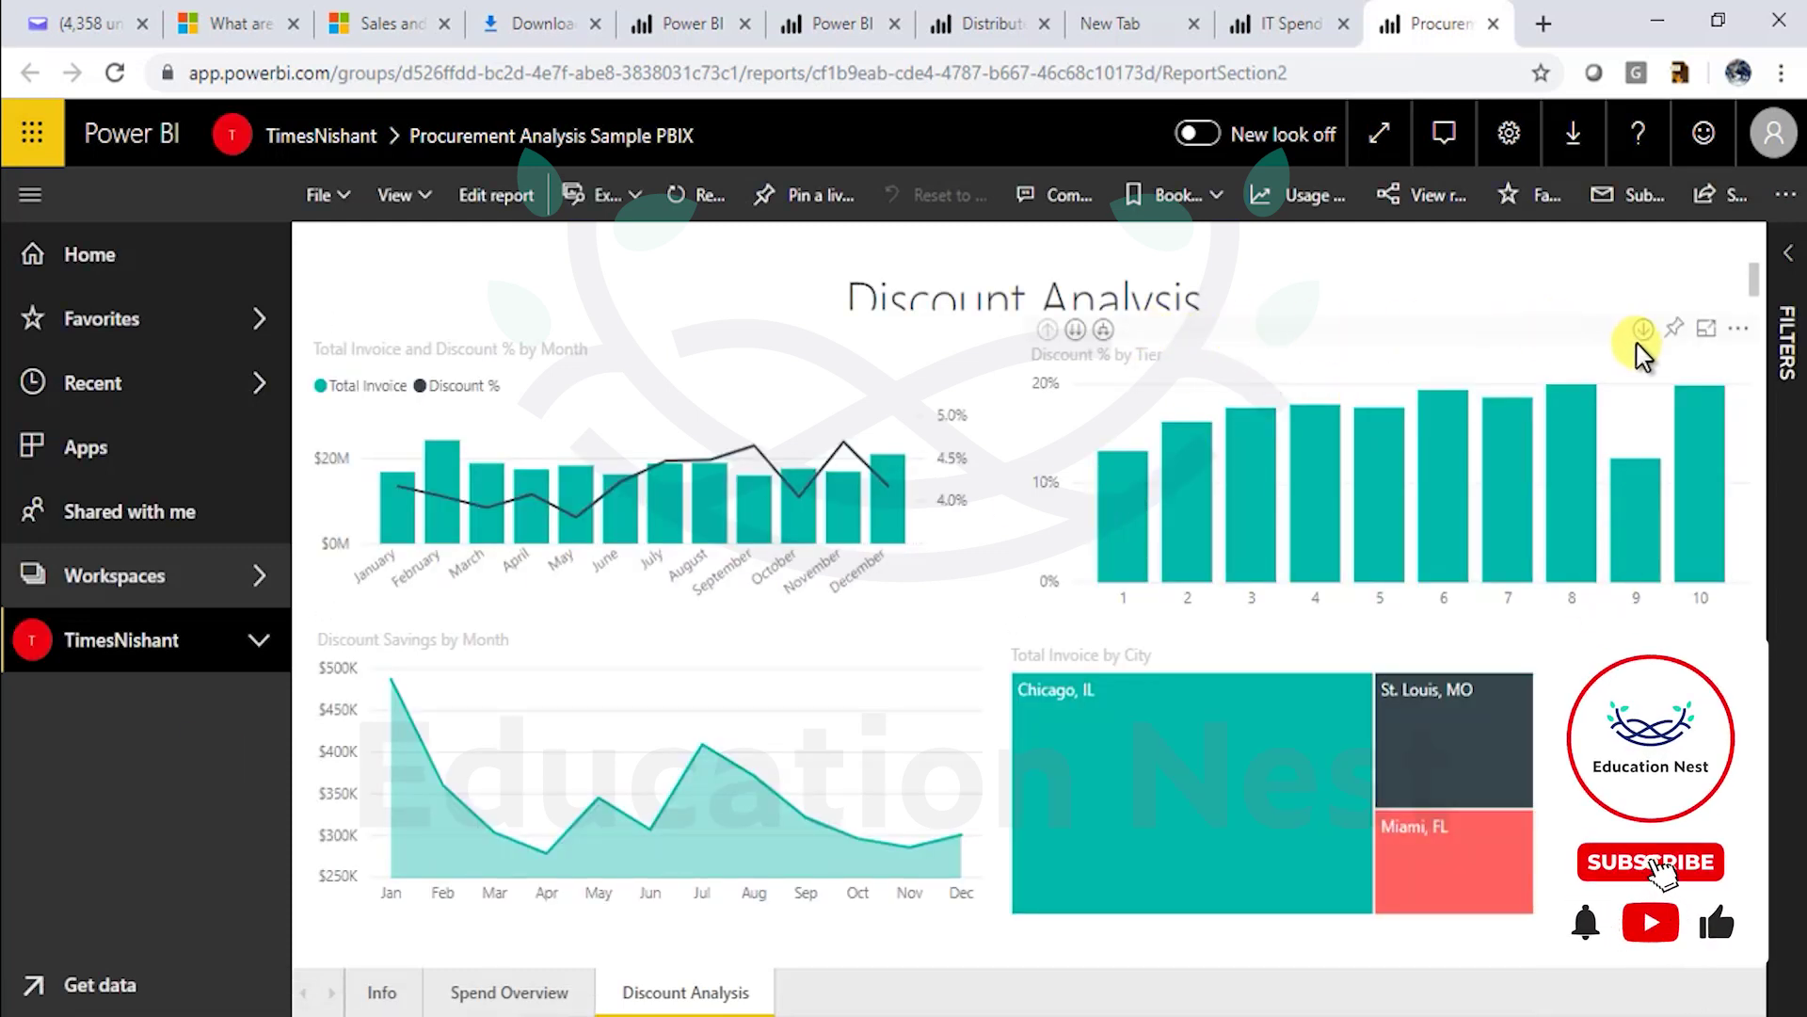
- Turn on drill mode for the Discount % by Tier chart, drill through tier 1 to vendor names, and drill back up to tiers
left_click(1643, 329)
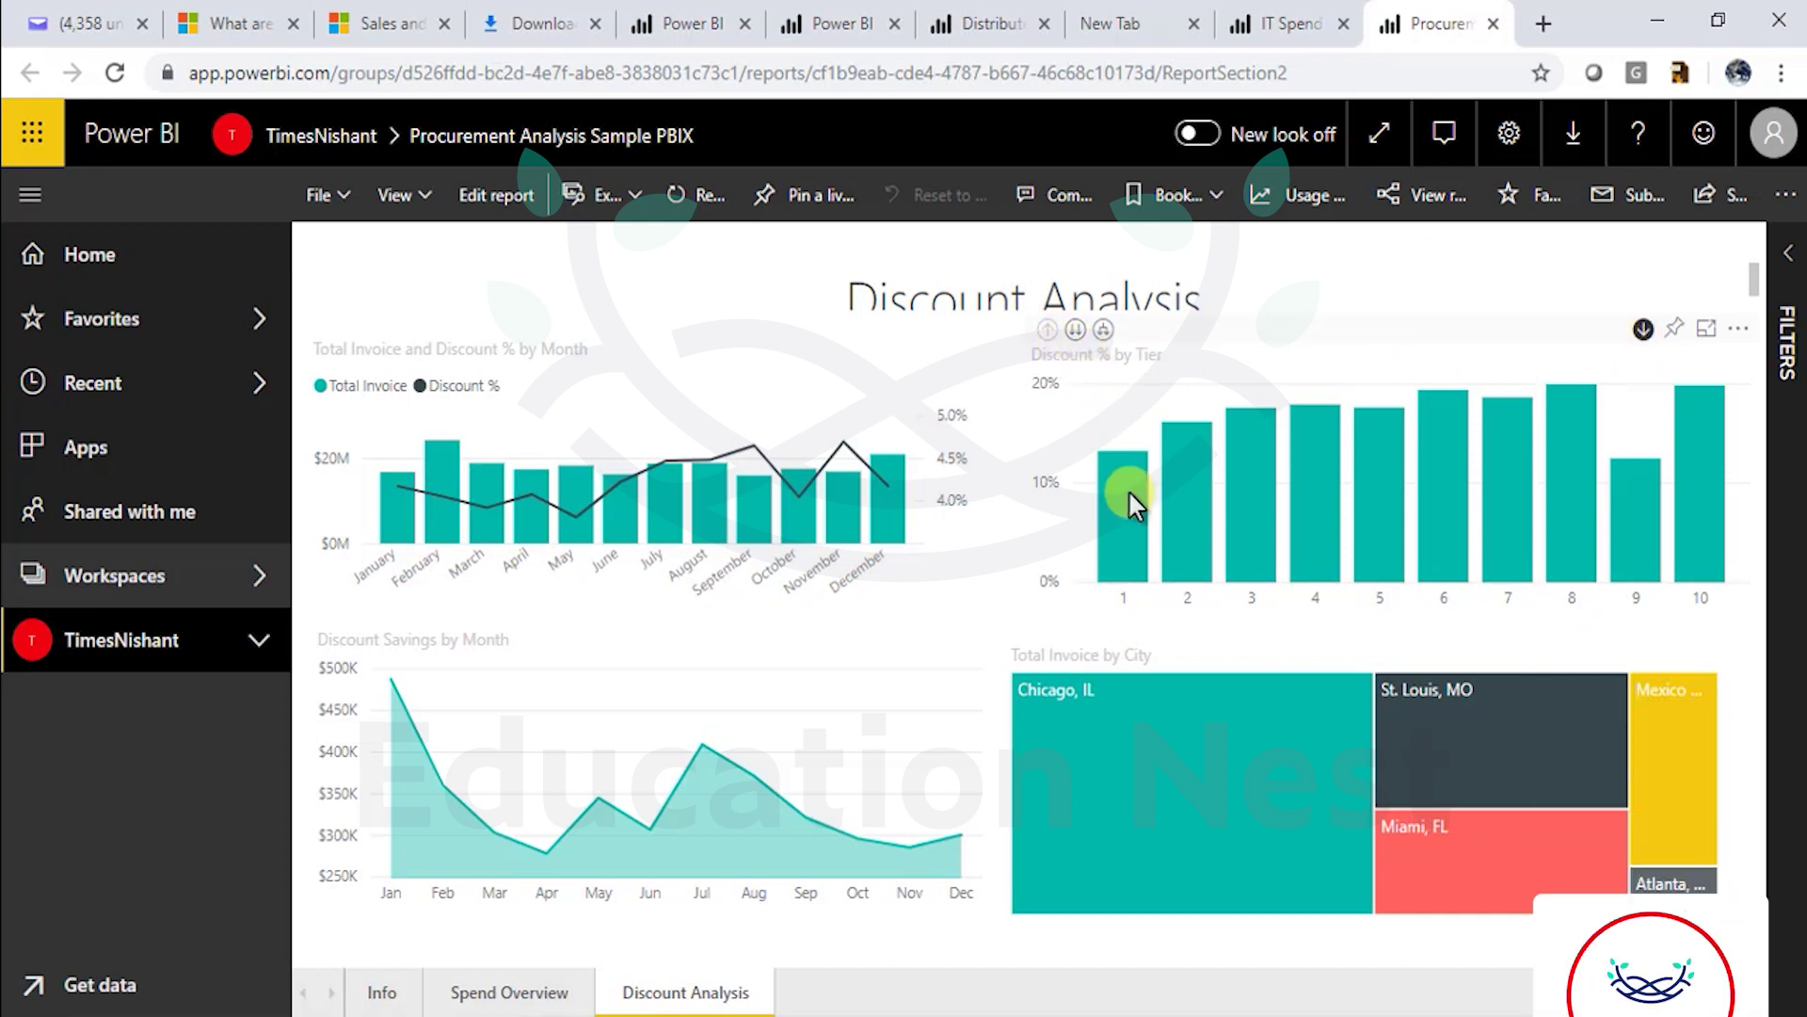
left_click(1131, 530)
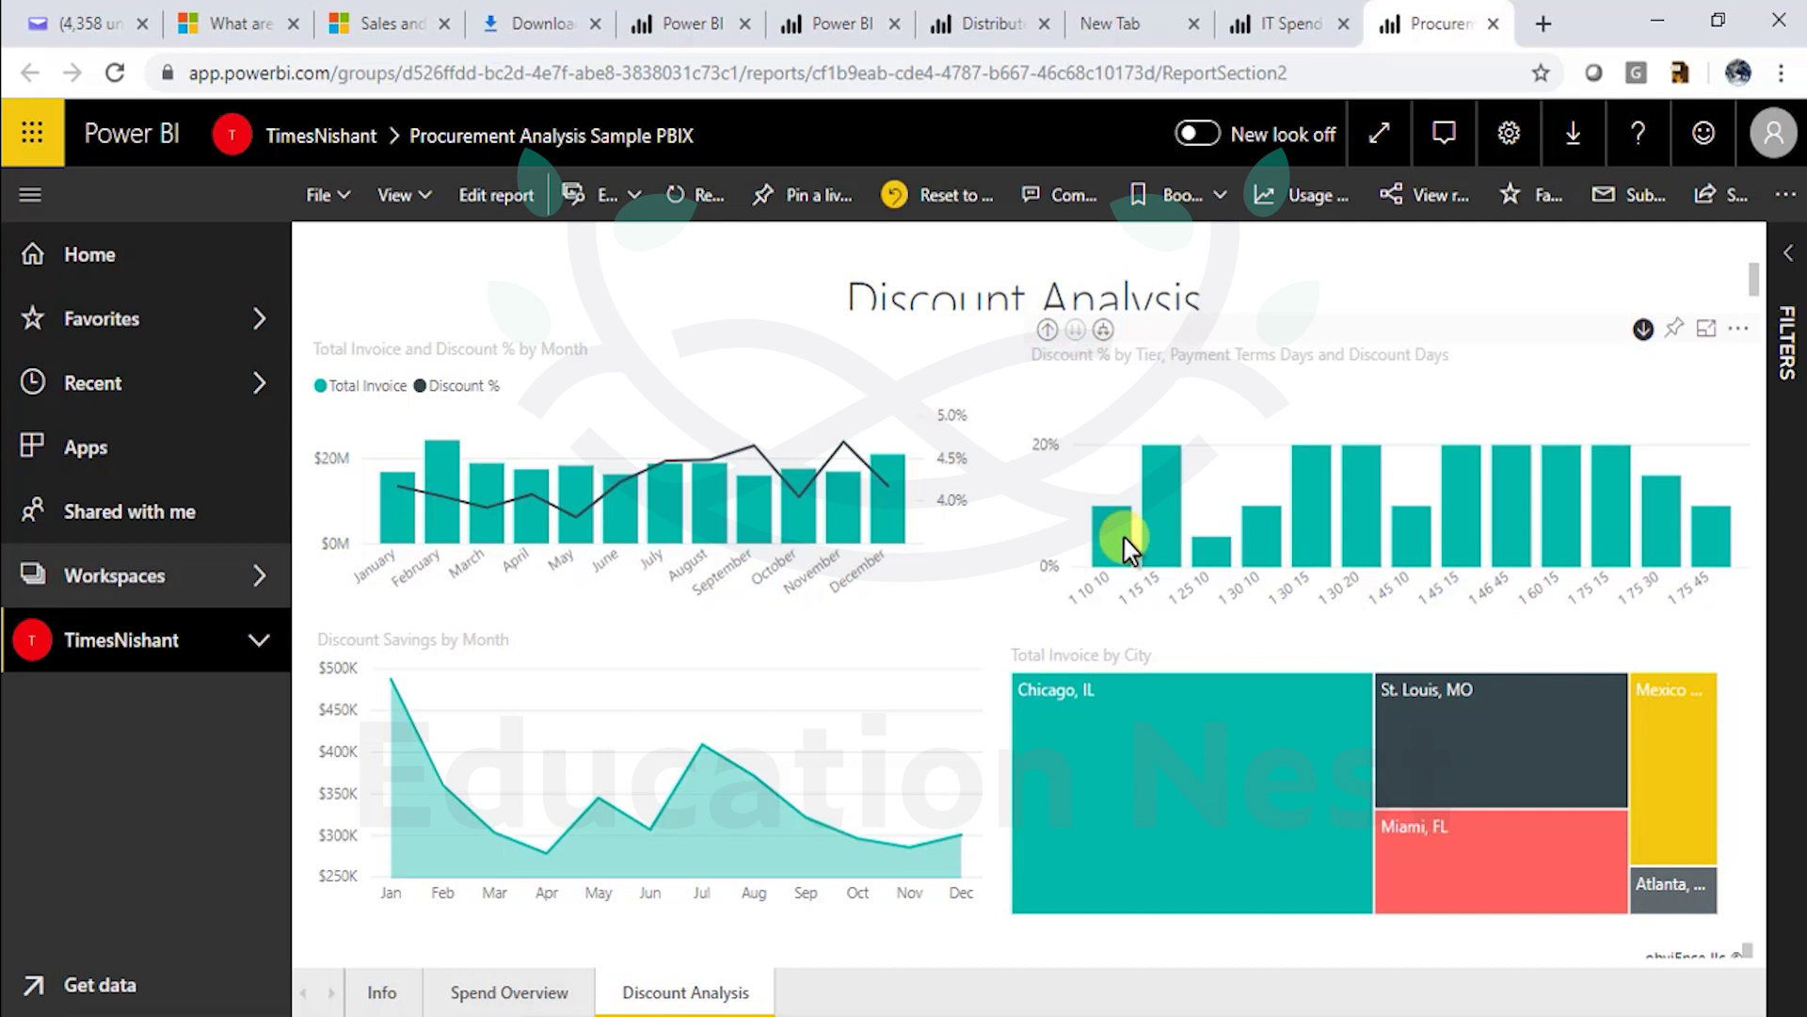
left_click(1163, 538)
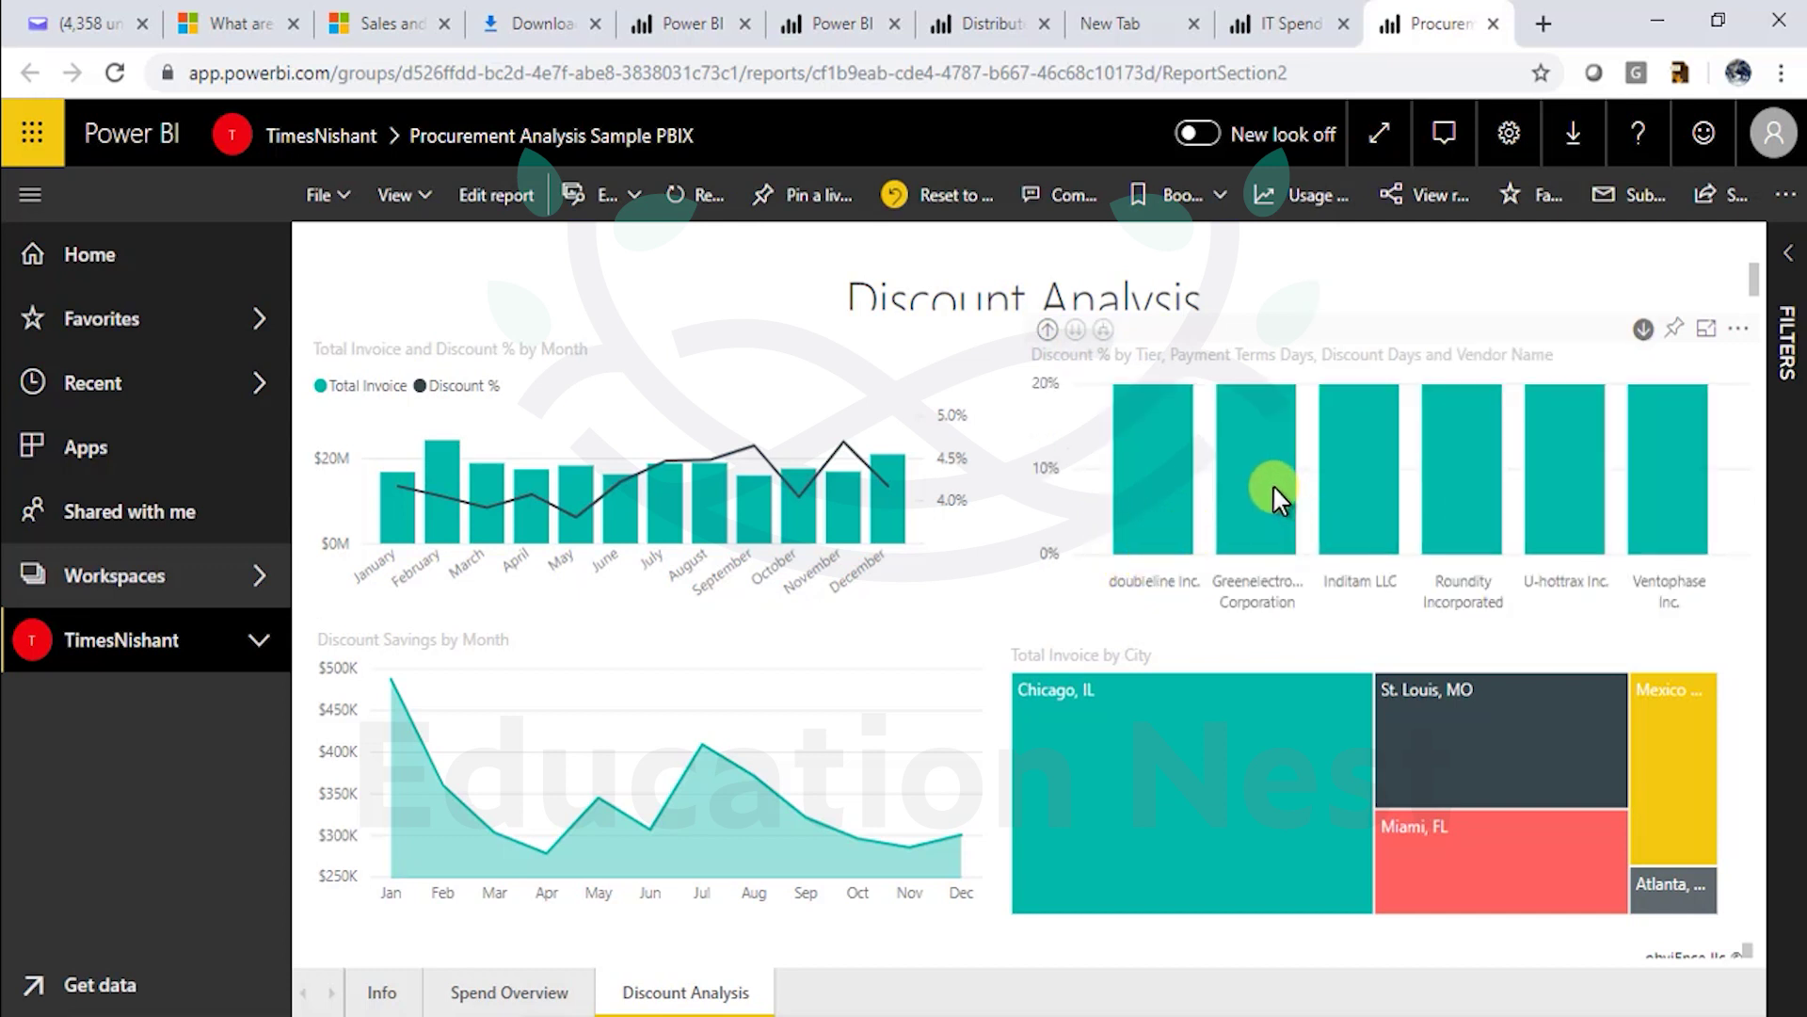
left_click(1047, 331)
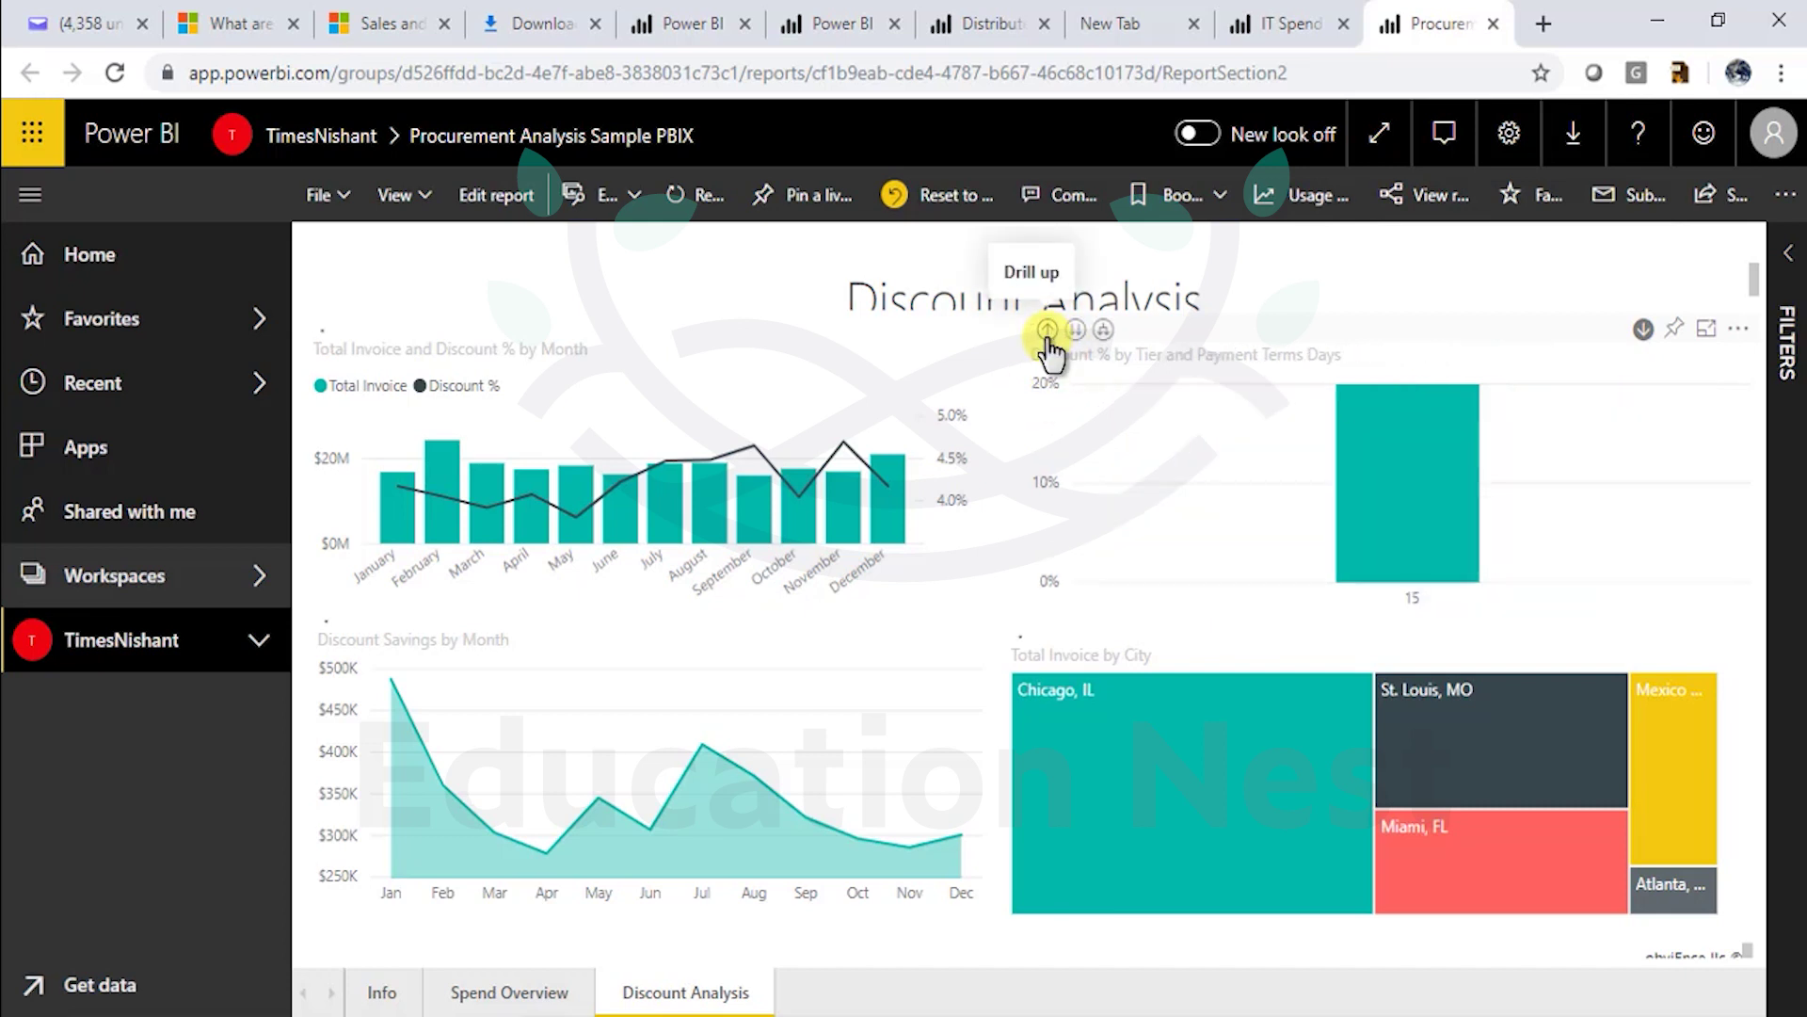
left_click(1048, 331)
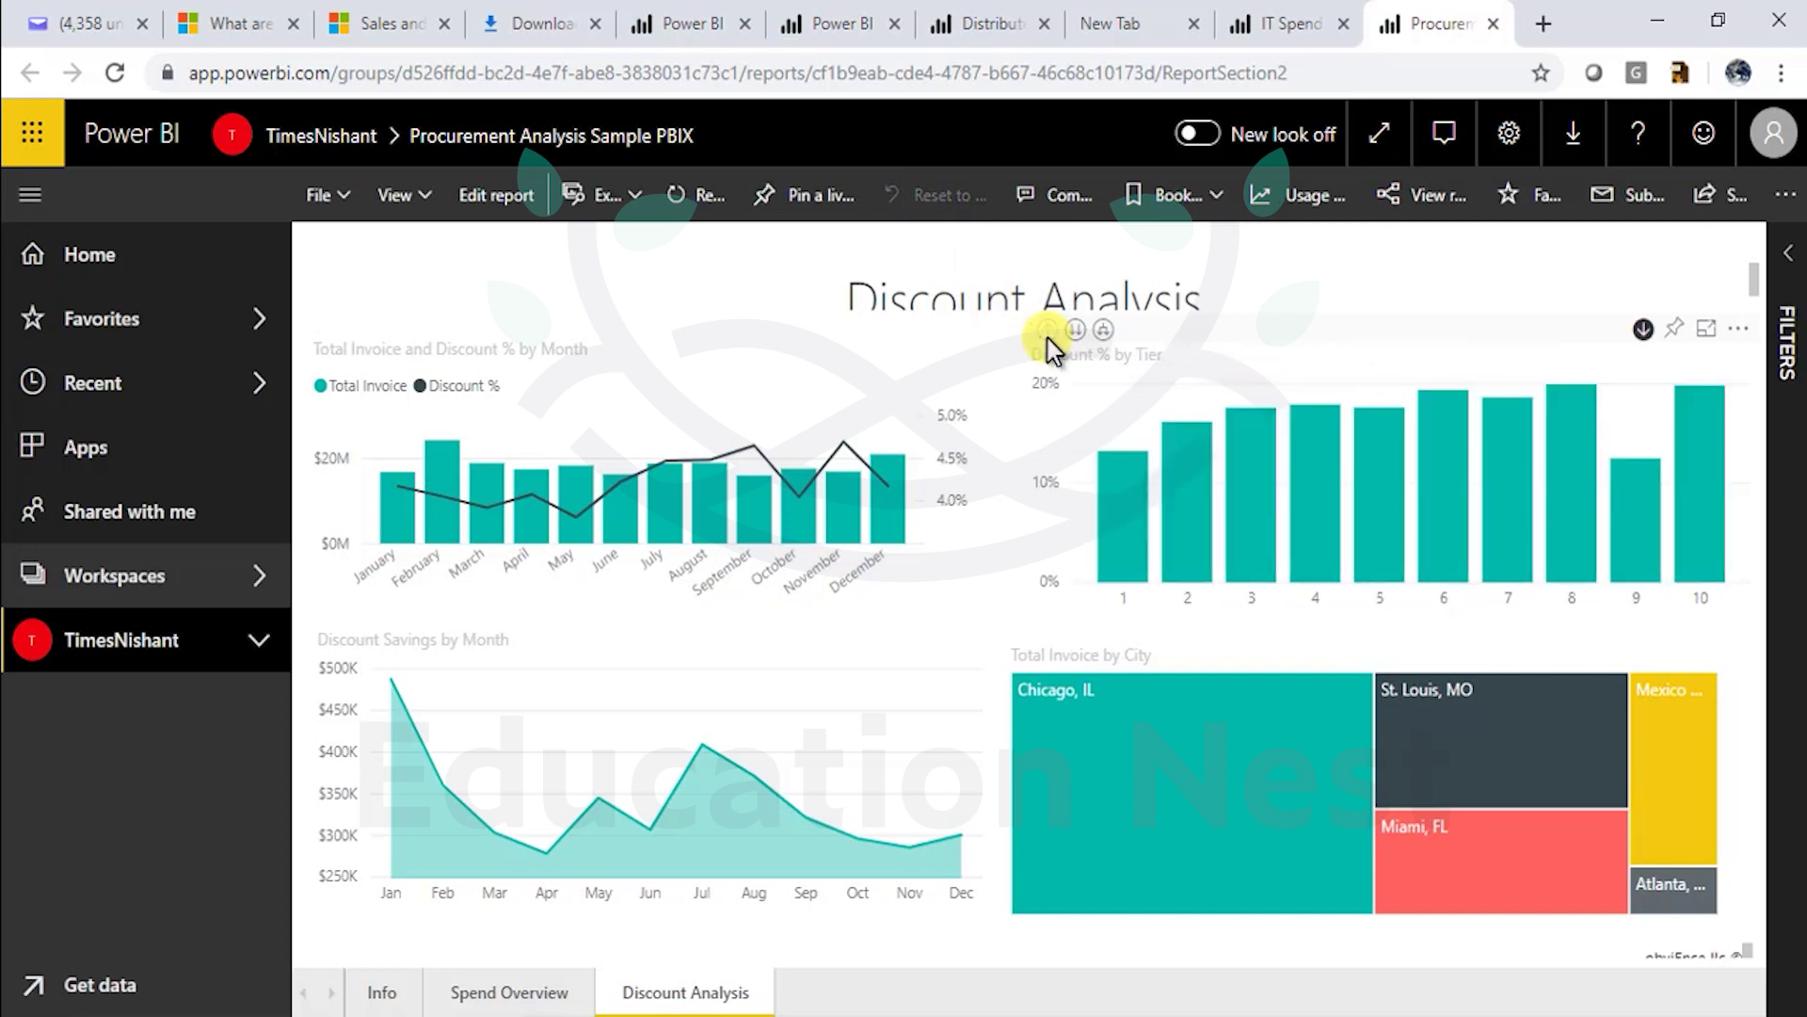
- Explore the Discount % chart by expanding its hierarchy and moving down to vendor names, ending back at the payment terms days level
left_click(1104, 330)
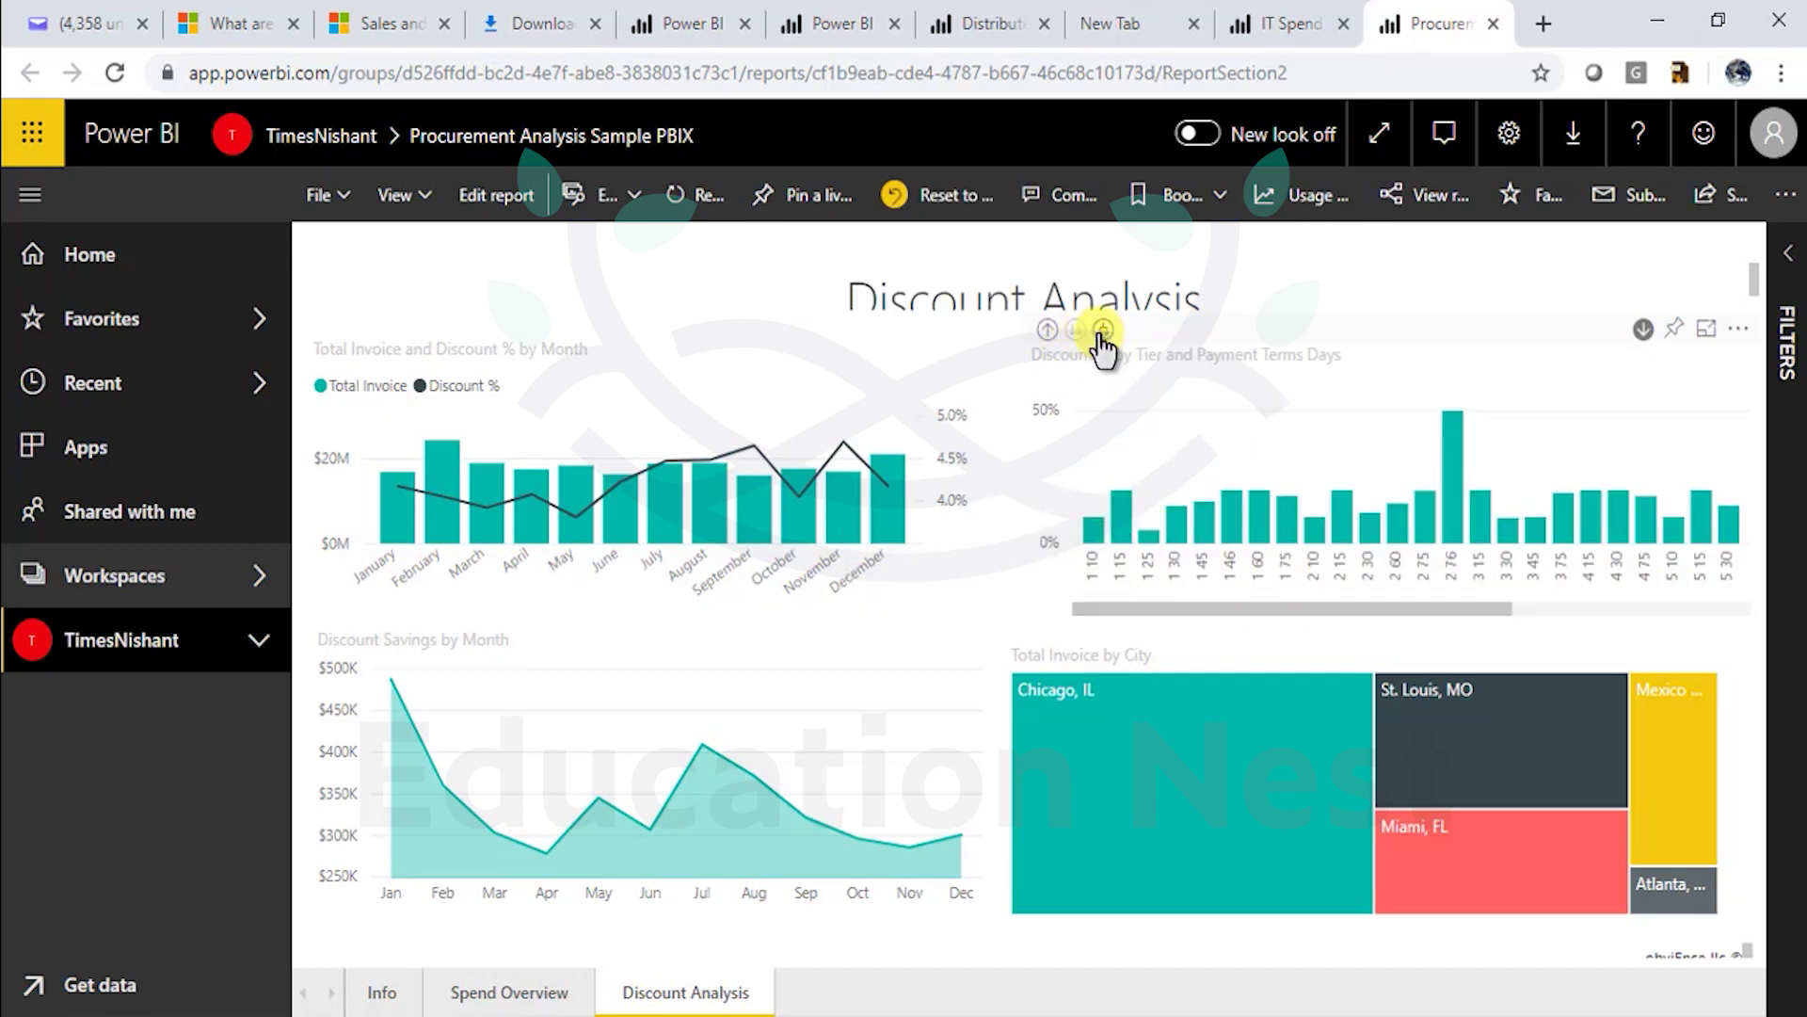
left_click(1049, 330)
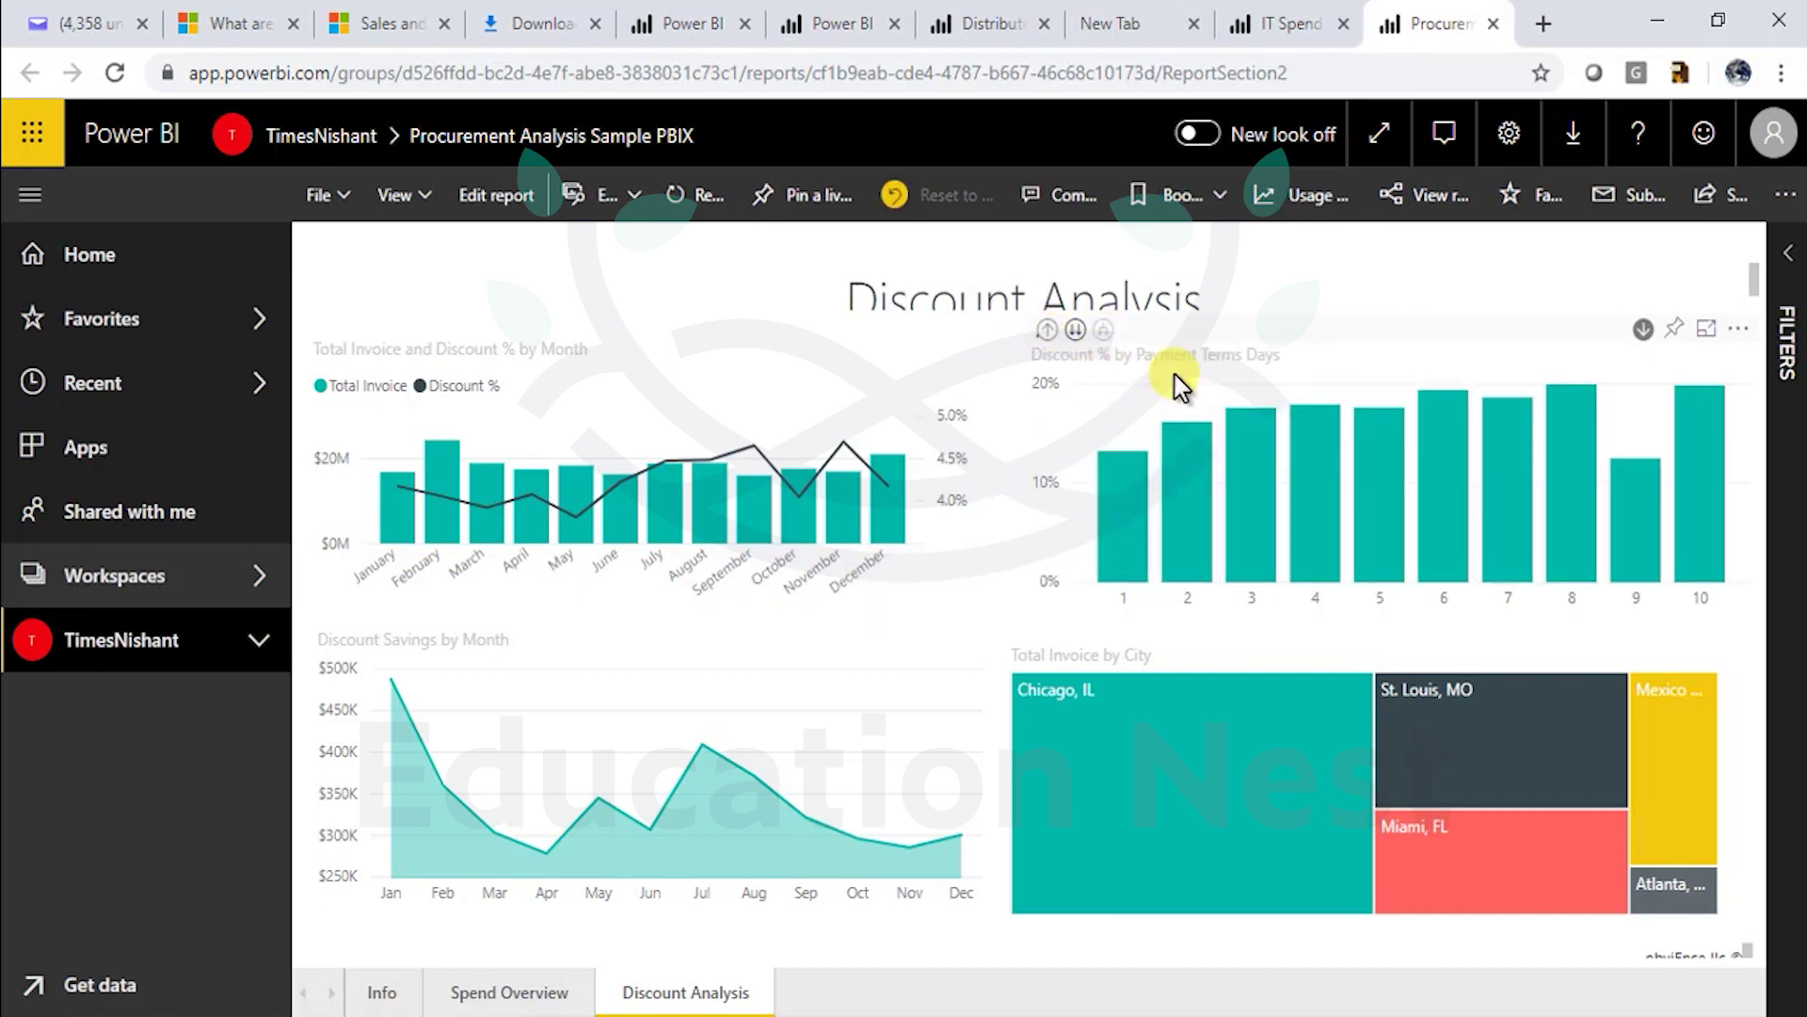
left_click(1075, 329)
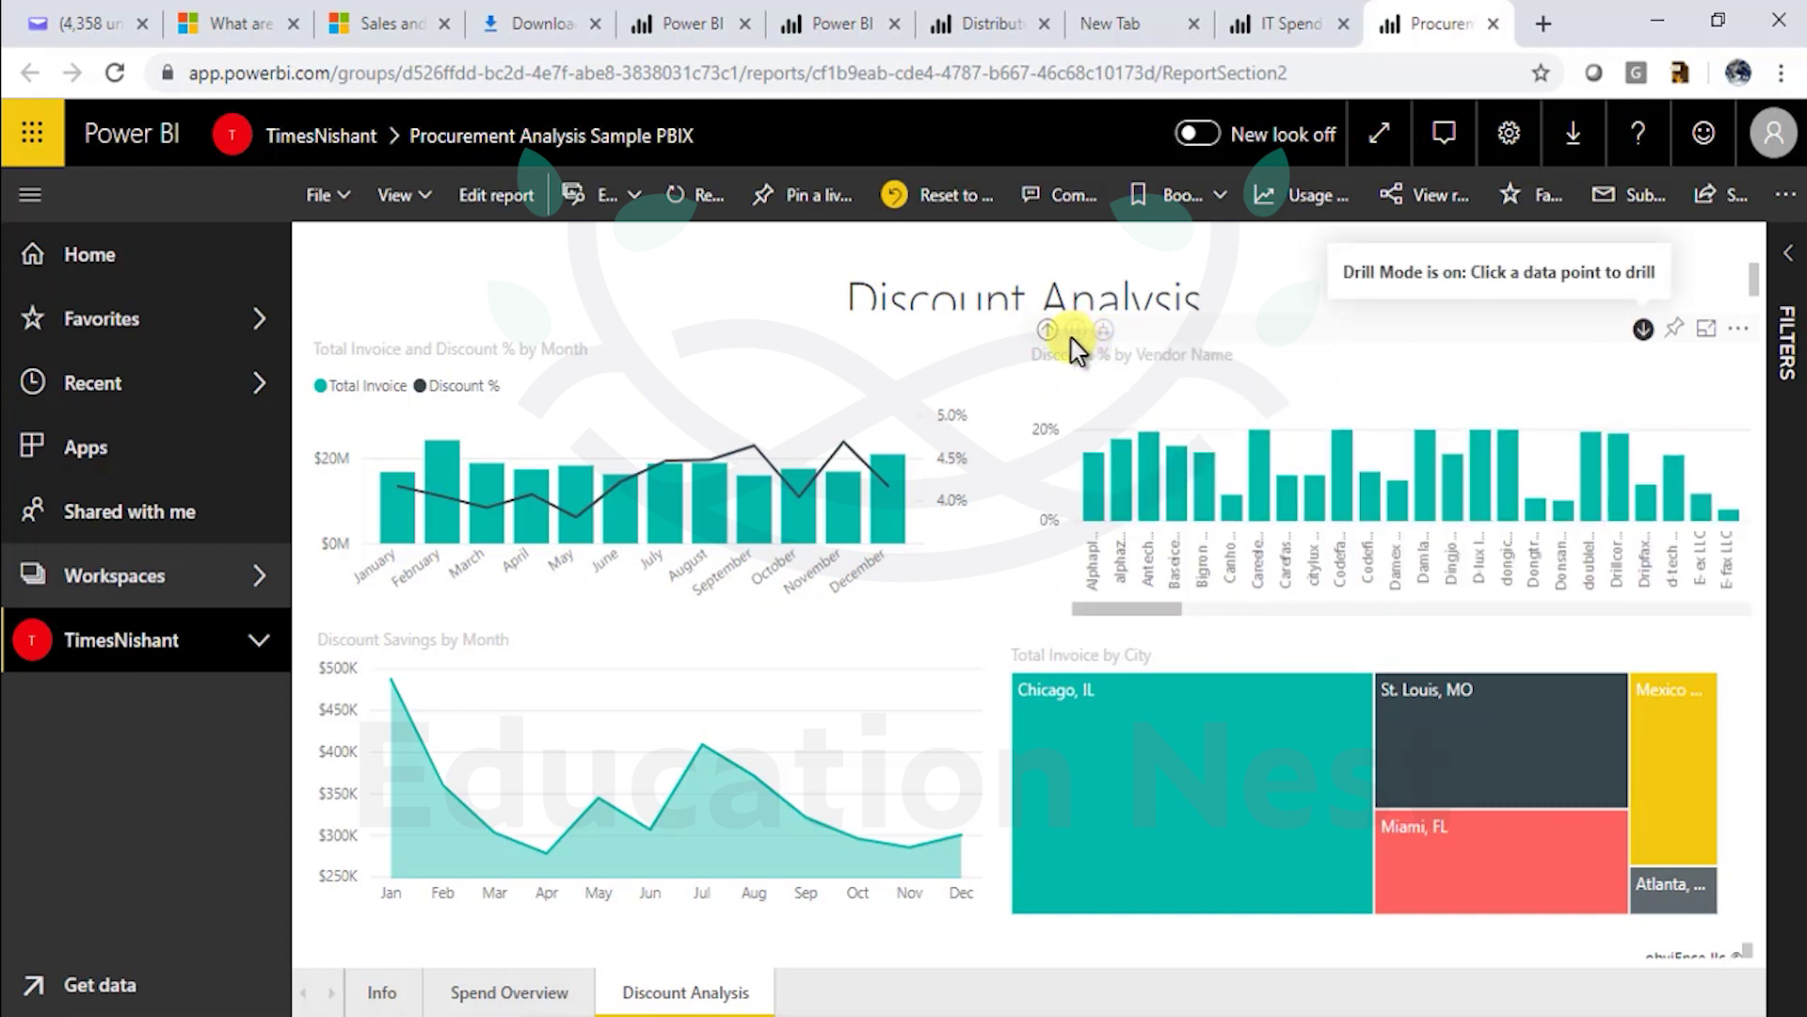
left_click(1050, 334)
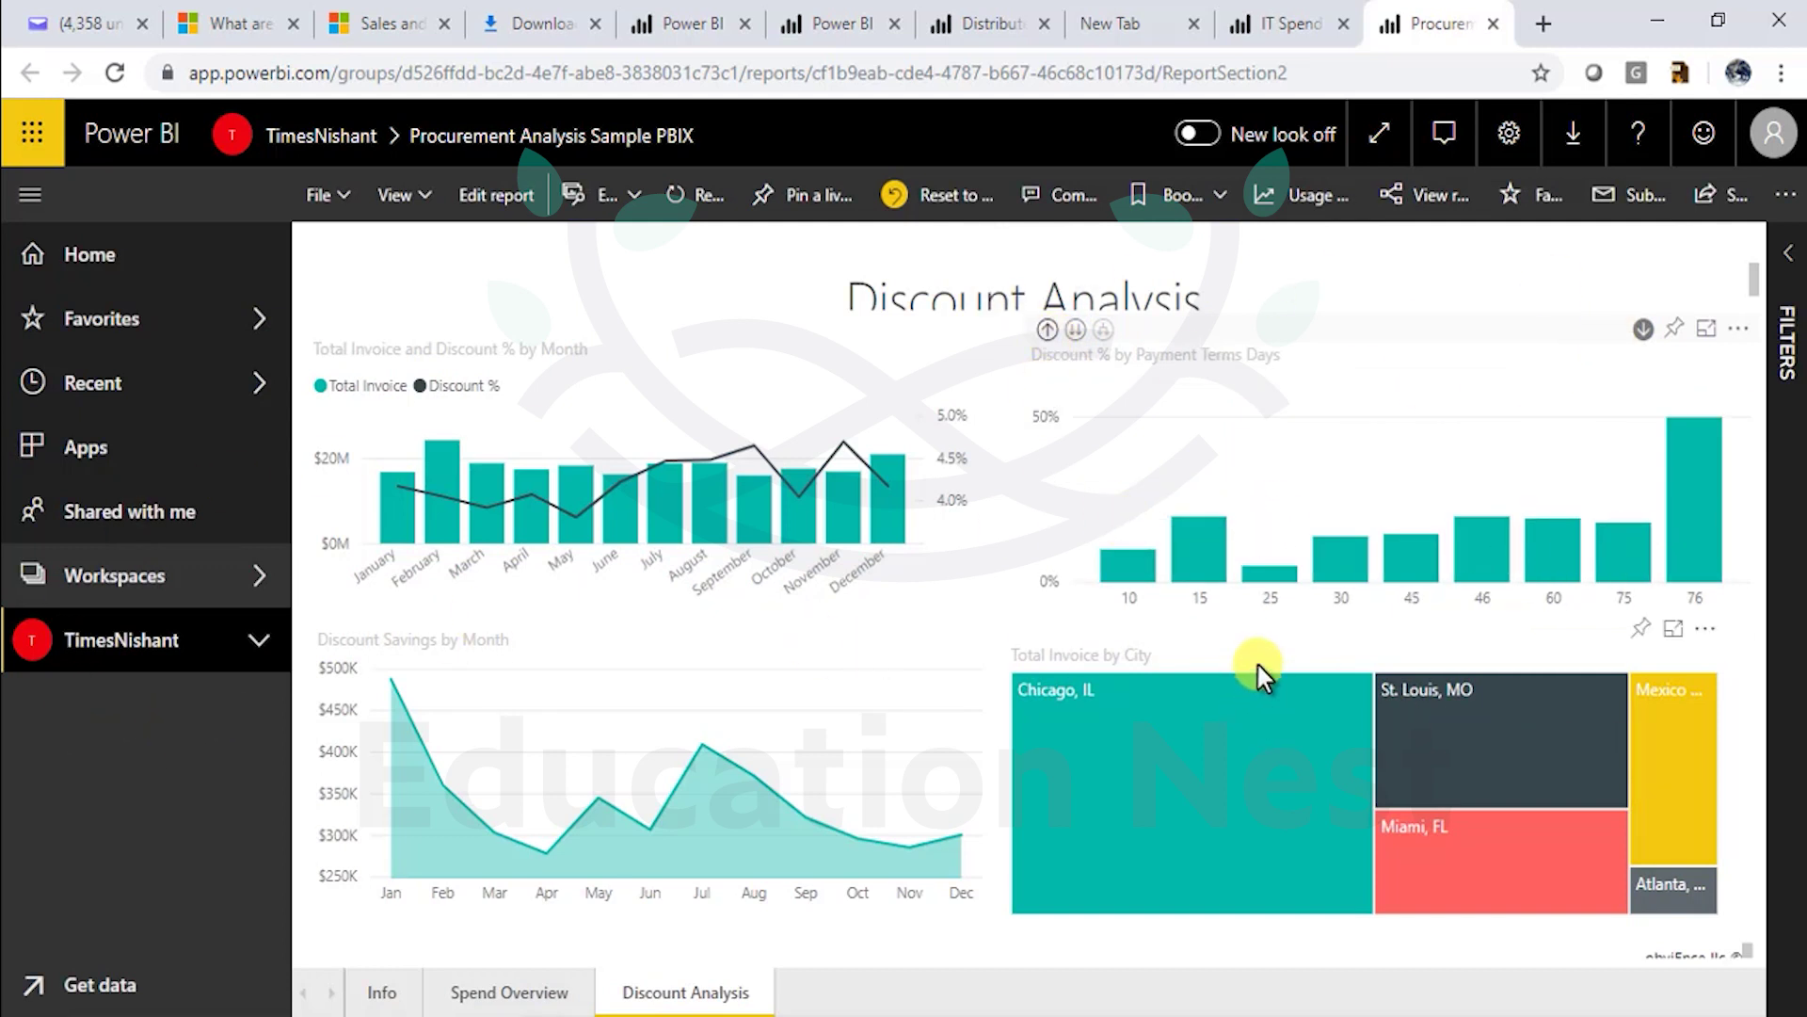
- Pin the Total Invoice by City treemap to the existing dashboard named Dashboard Sample
left_click(1641, 628)
left_click(1024, 546)
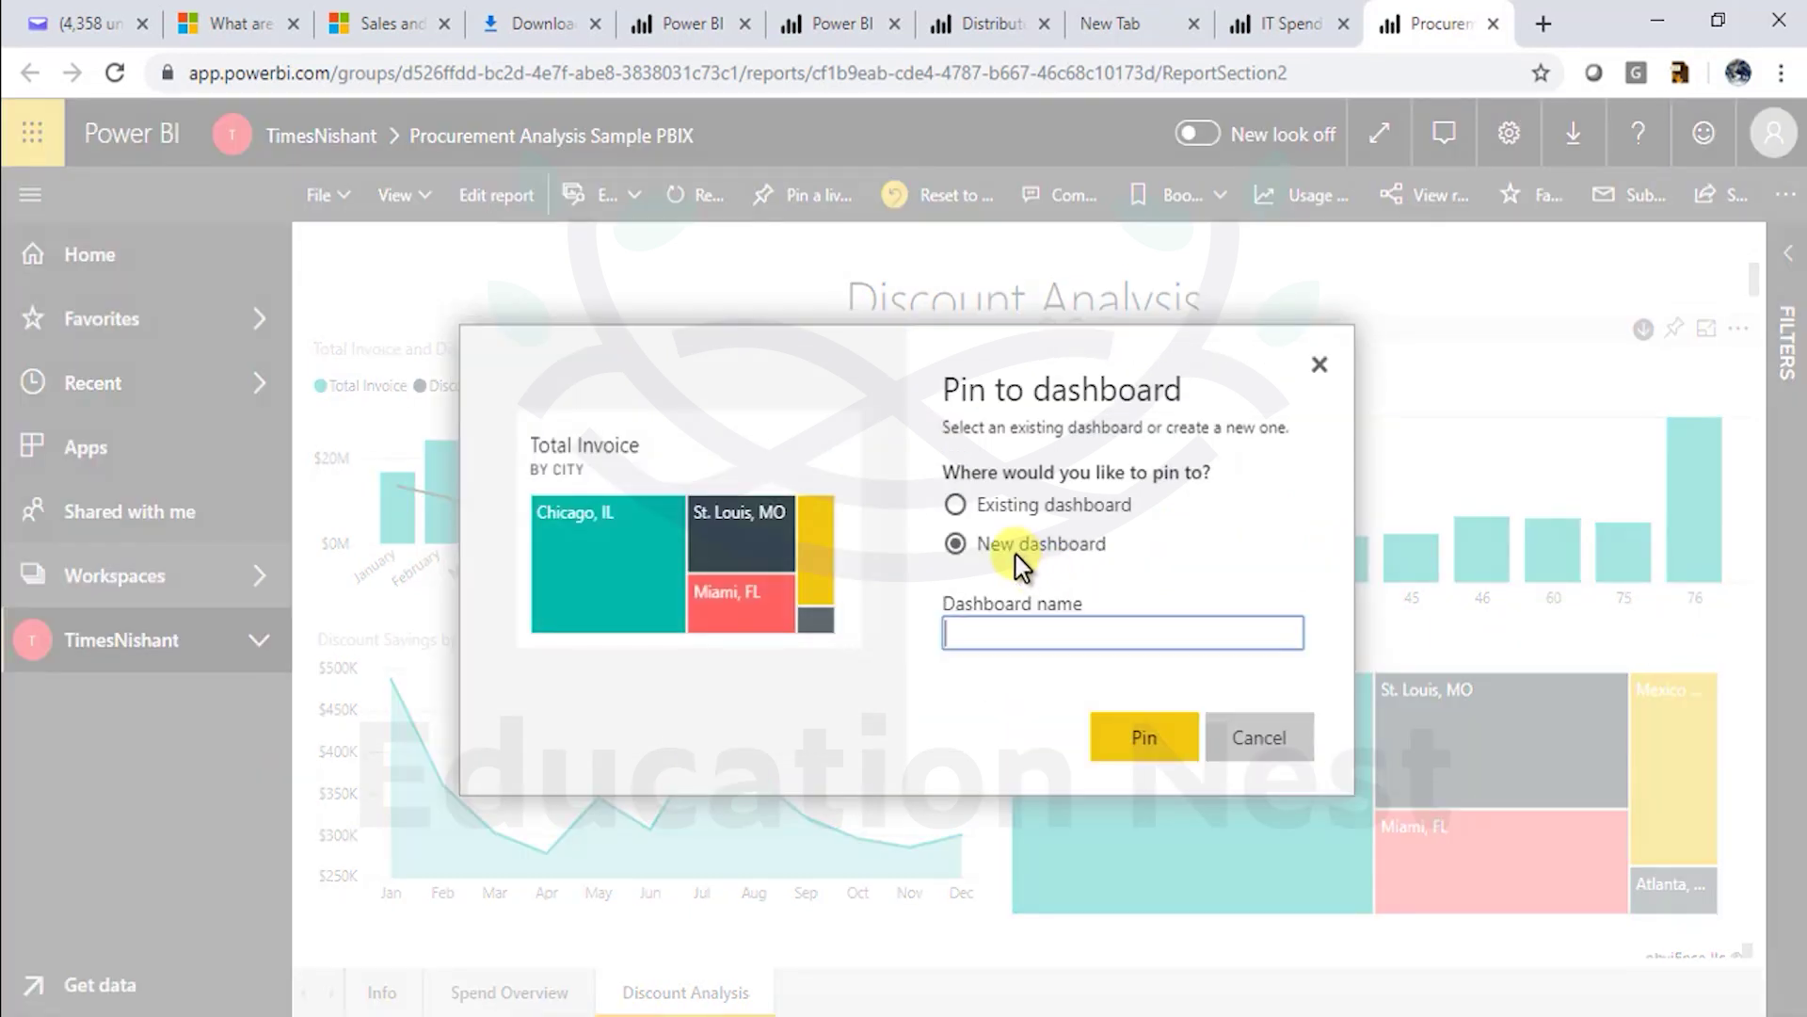
left_click(1067, 510)
left_click(1149, 634)
left_click(1149, 633)
left_click(1145, 736)
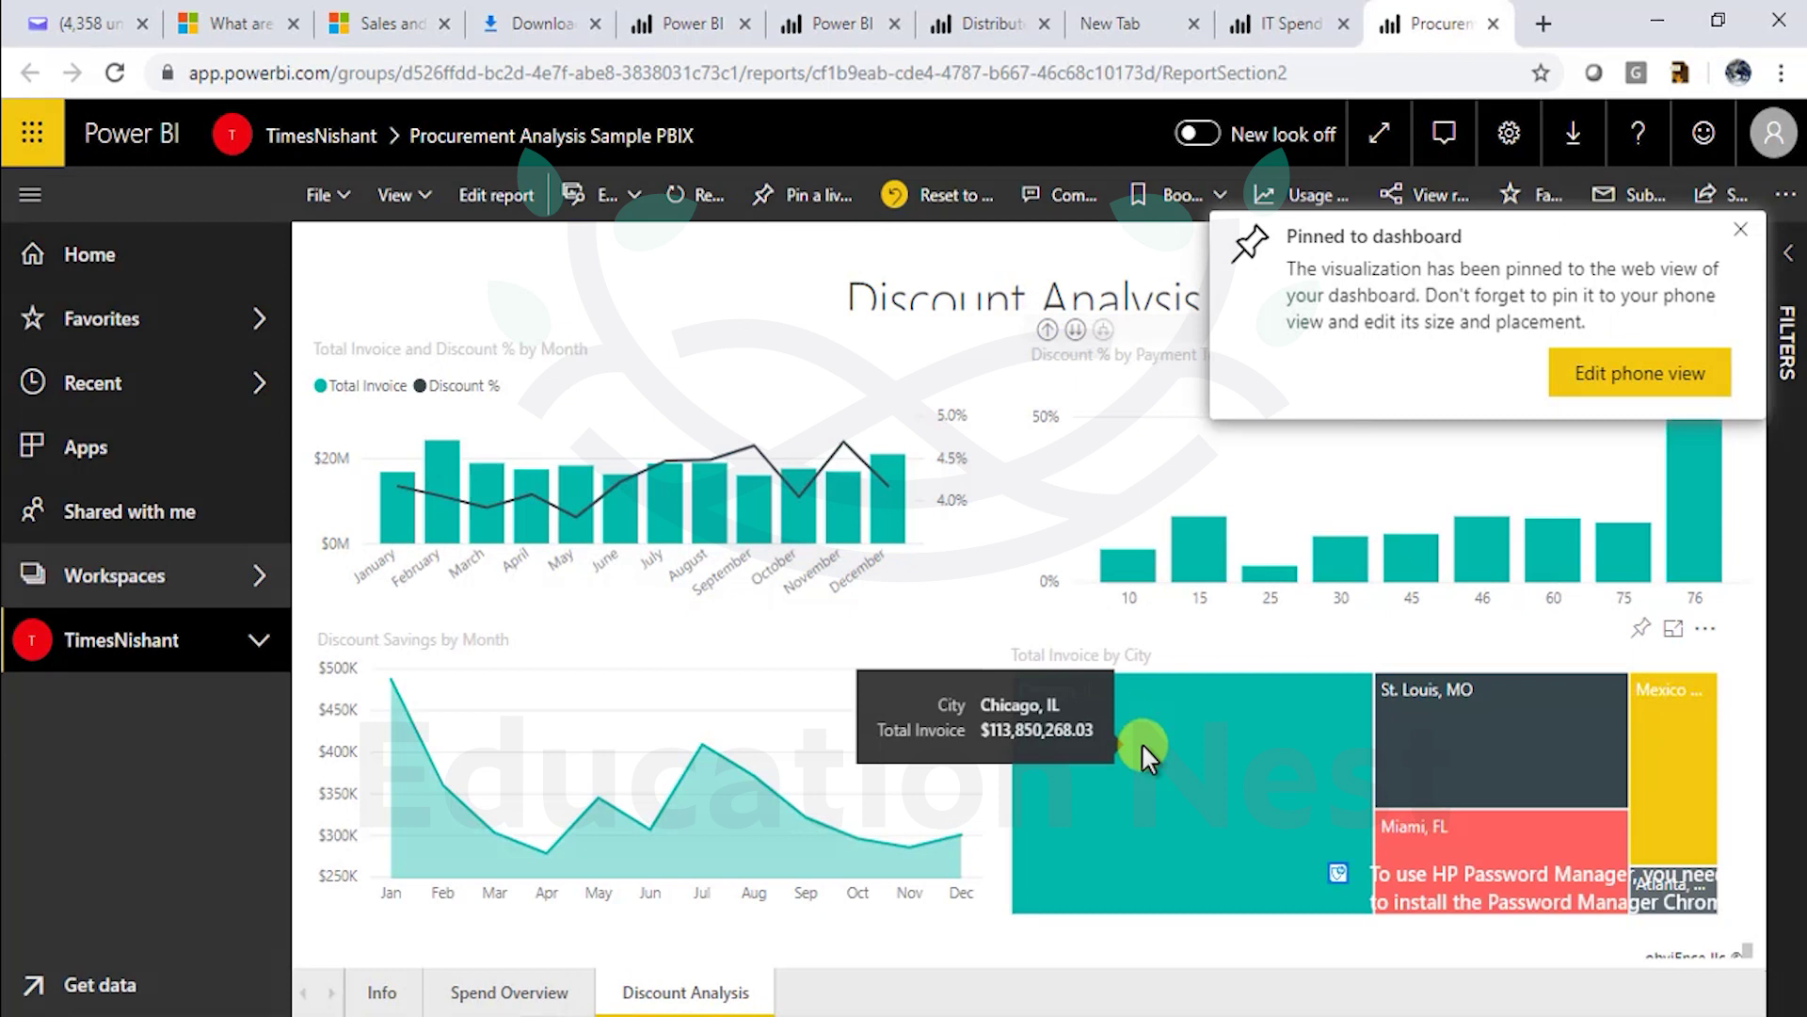
- In the dashboard's phone view, pin the Total Invoice tile and place it first, above New Hires
left_click(1649, 375)
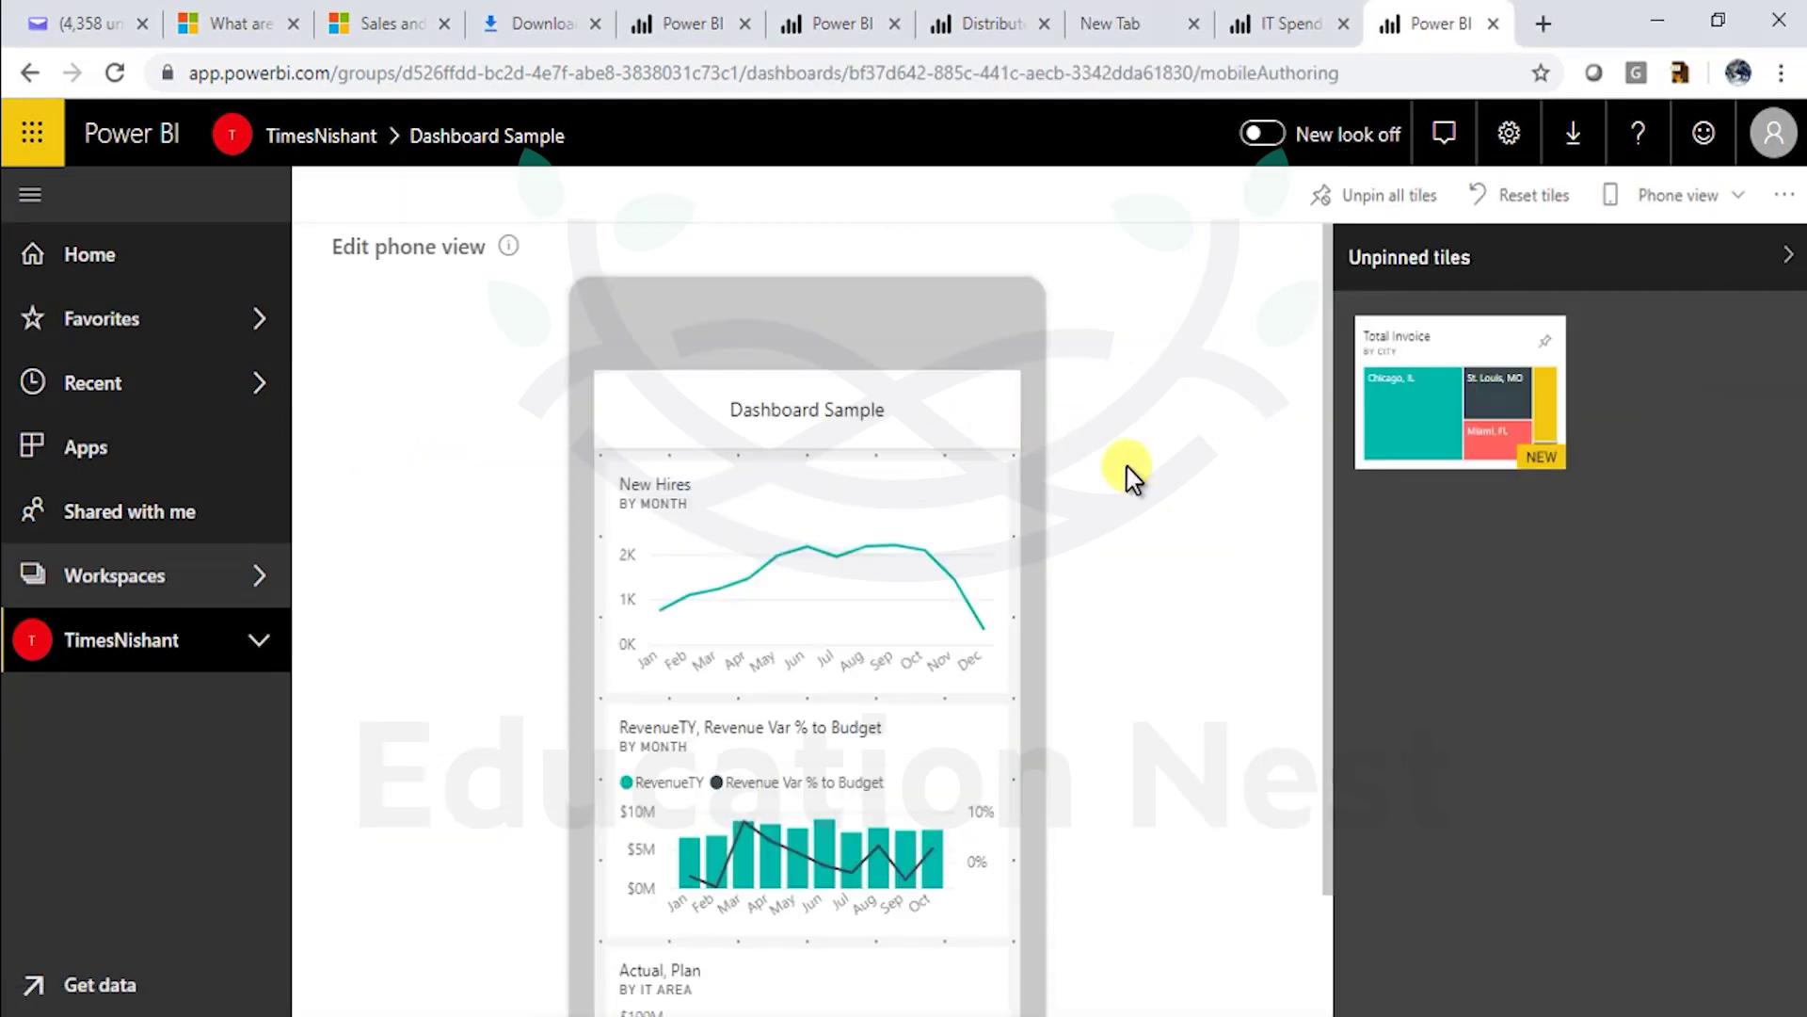
scroll(1134, 574, "down", 3)
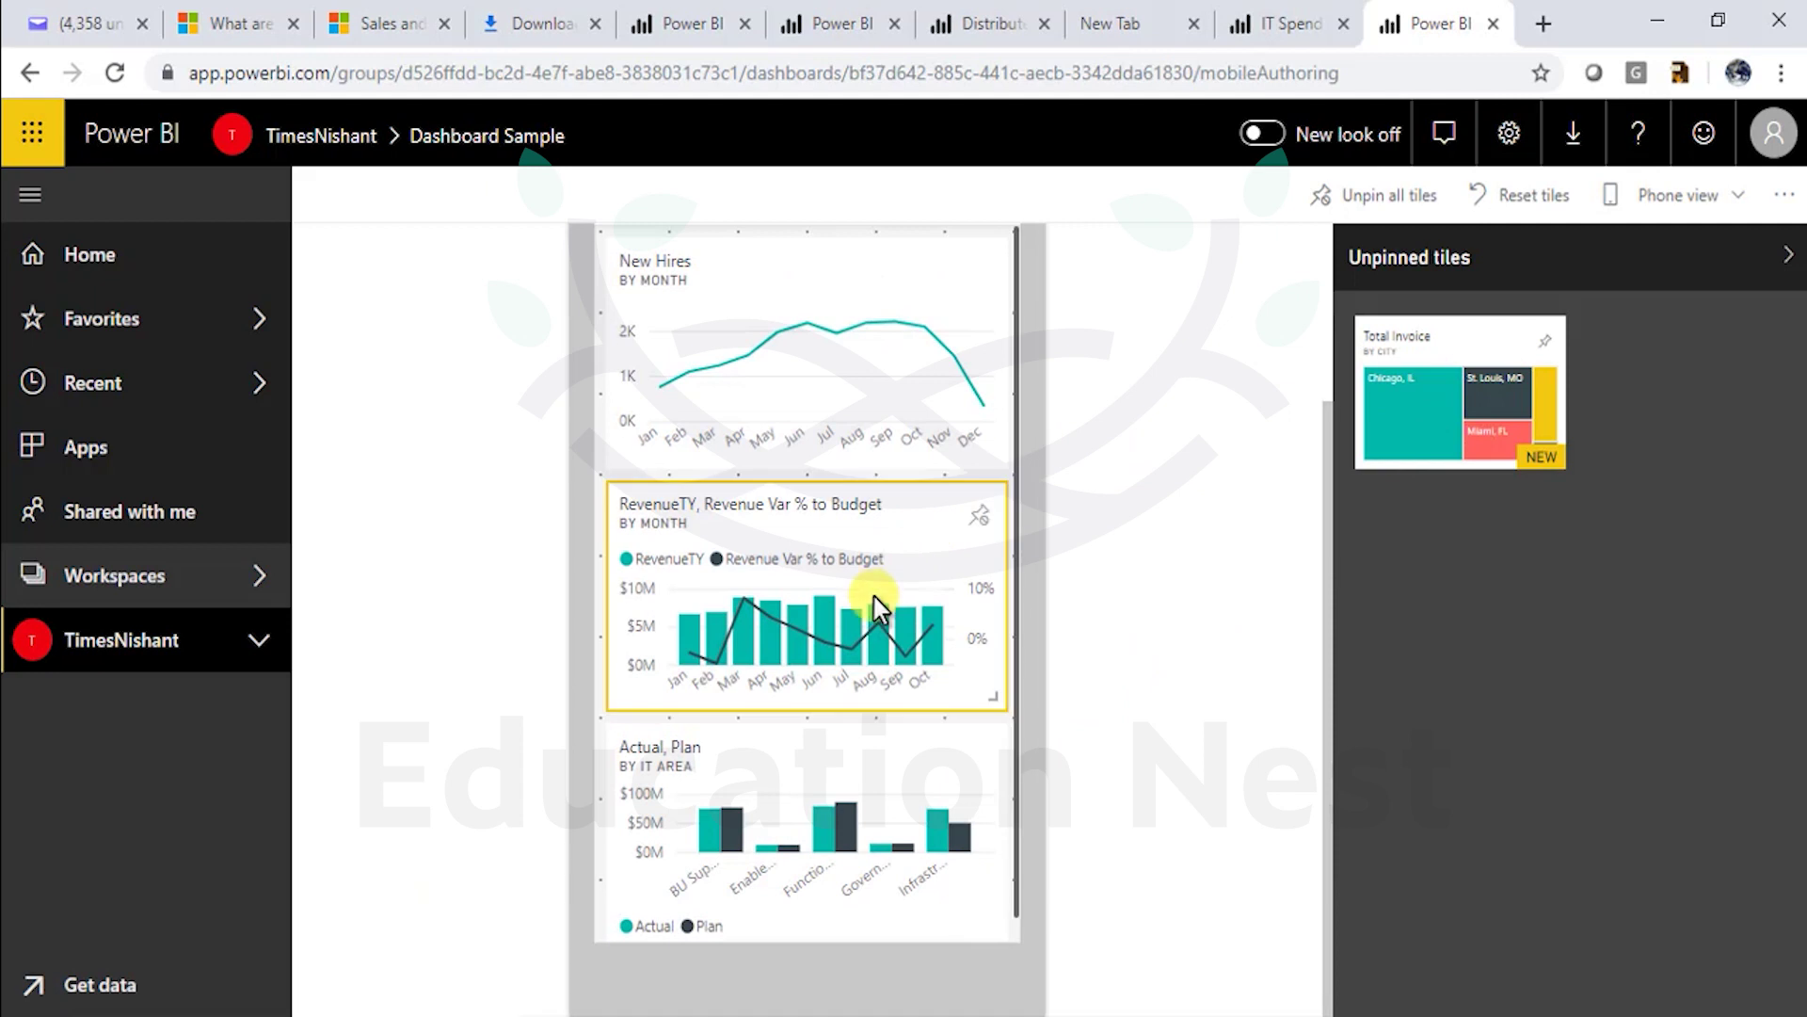
scroll(871, 574, "up", 3)
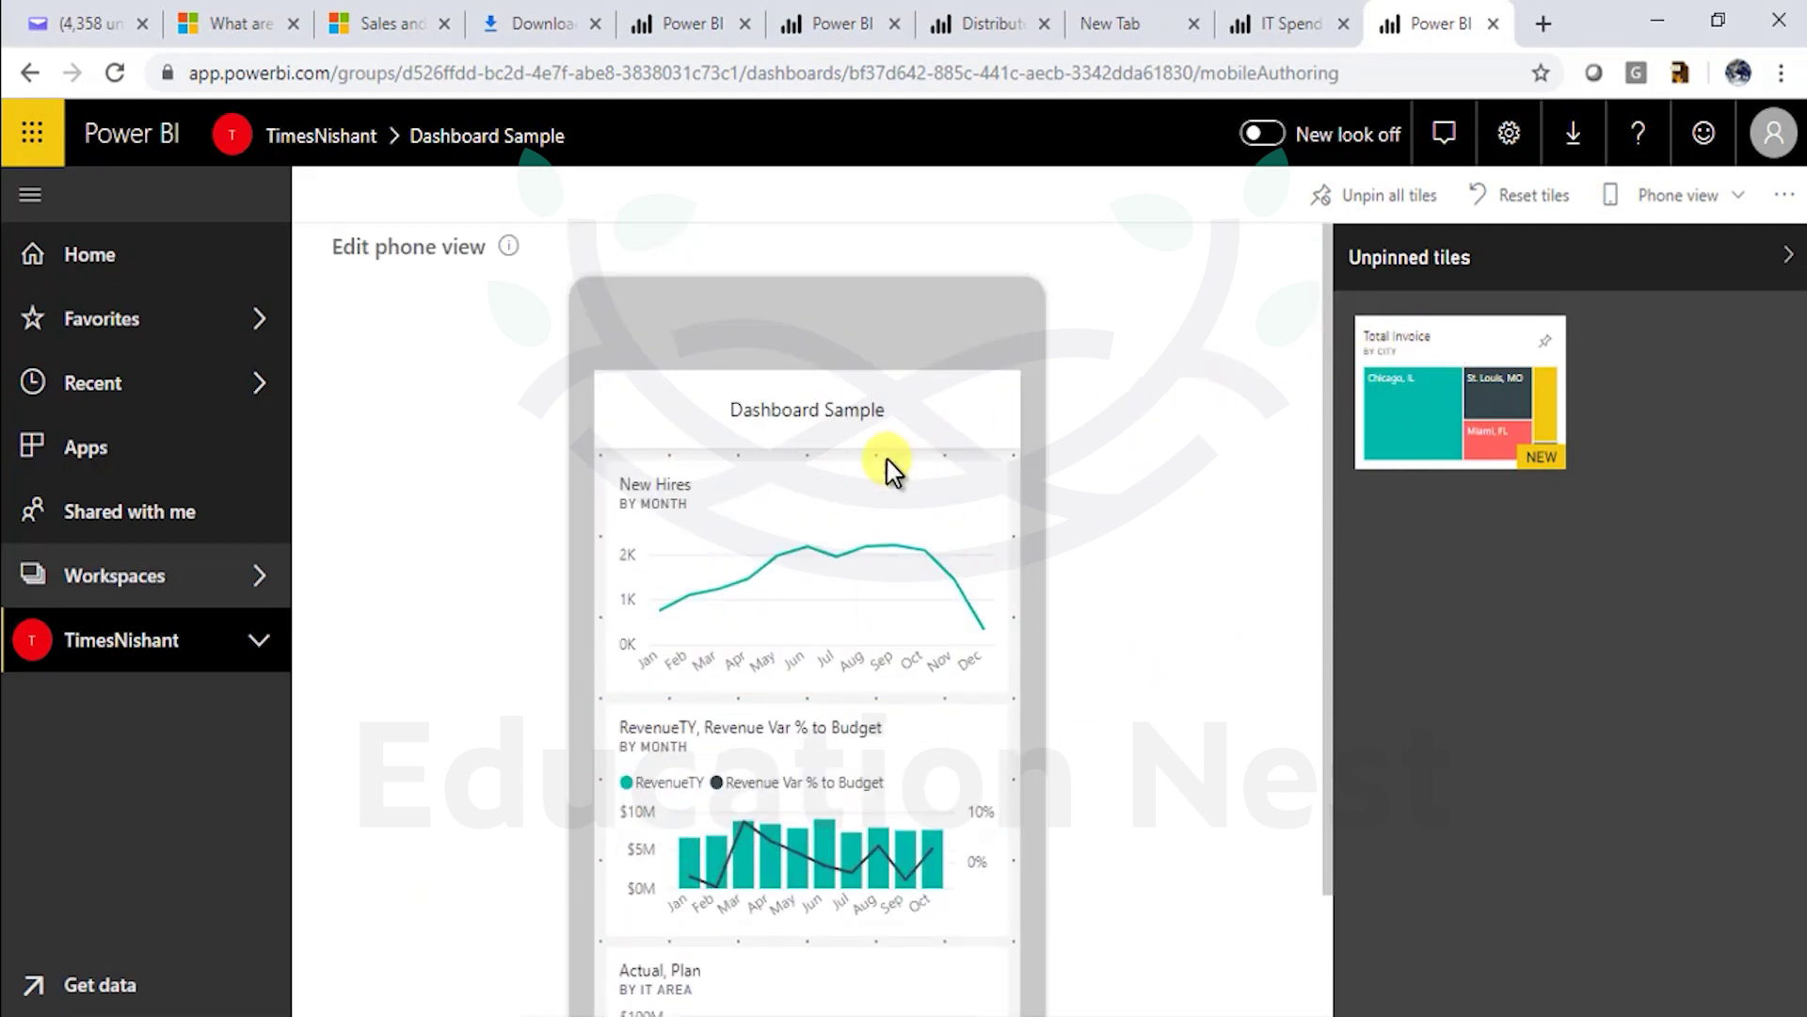
left_click(1543, 343)
scroll(850, 837, "down", 3)
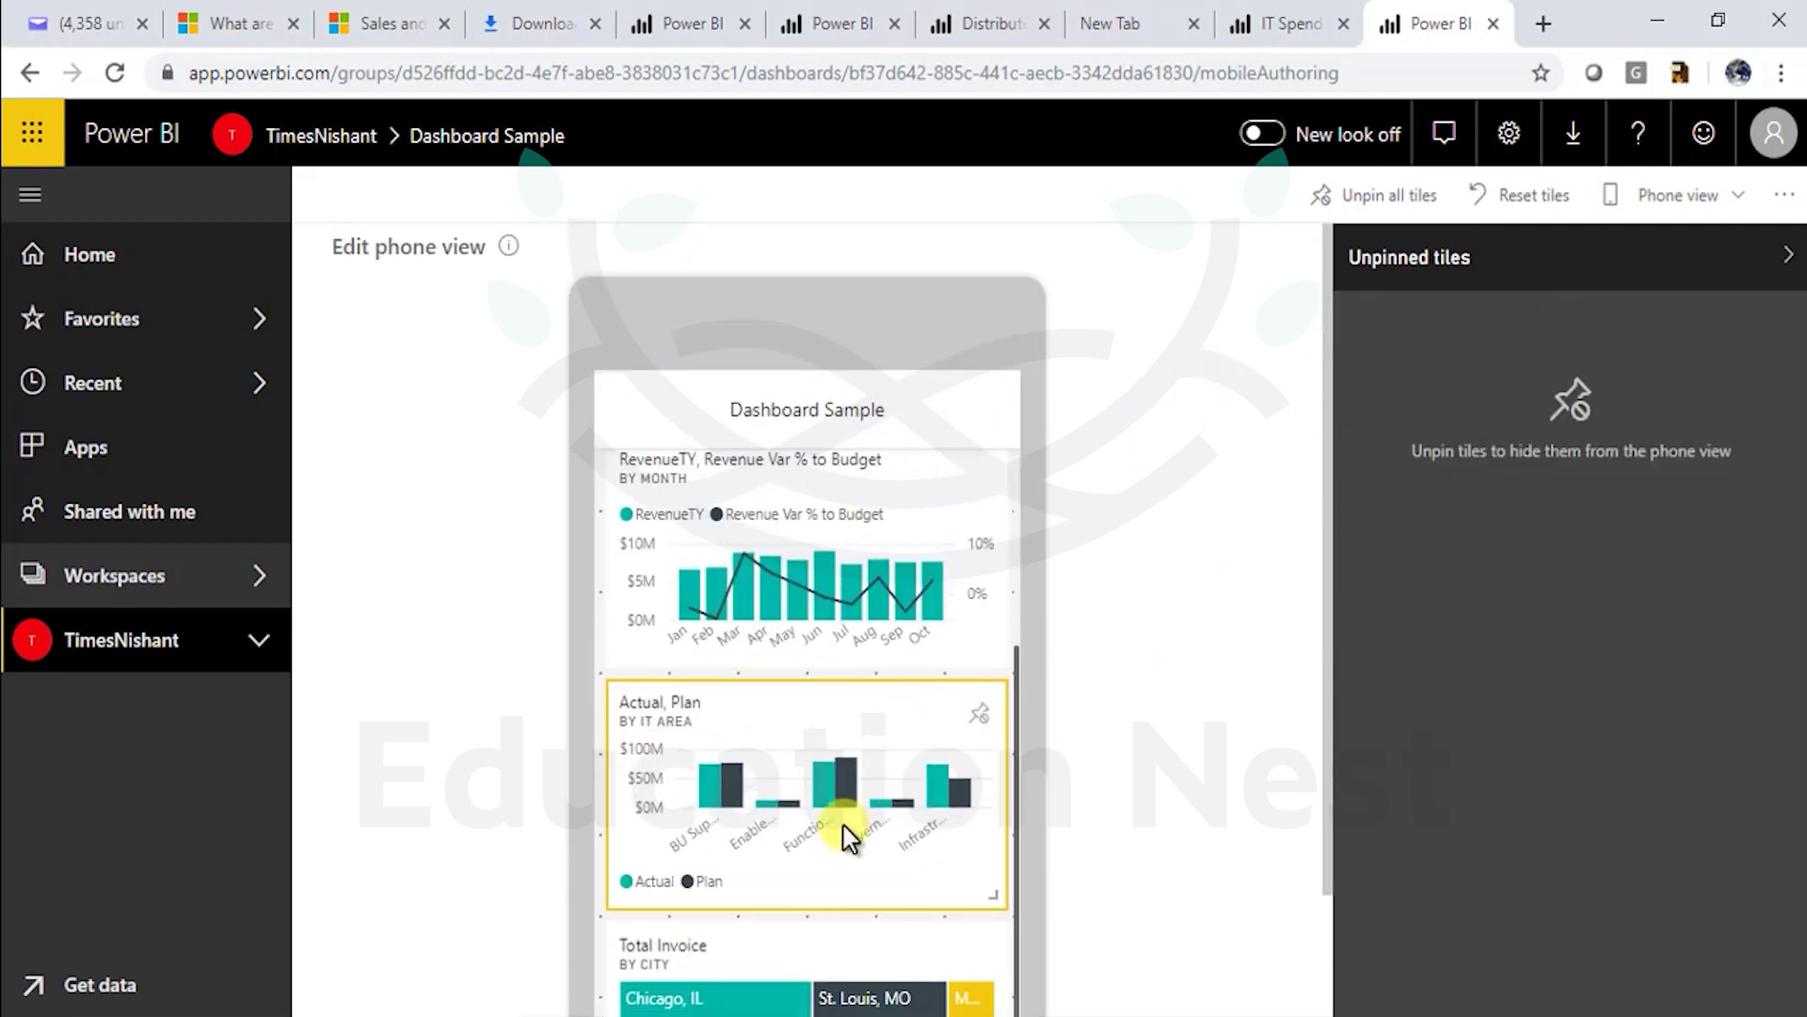
left_click_drag(787, 956, 746, 420)
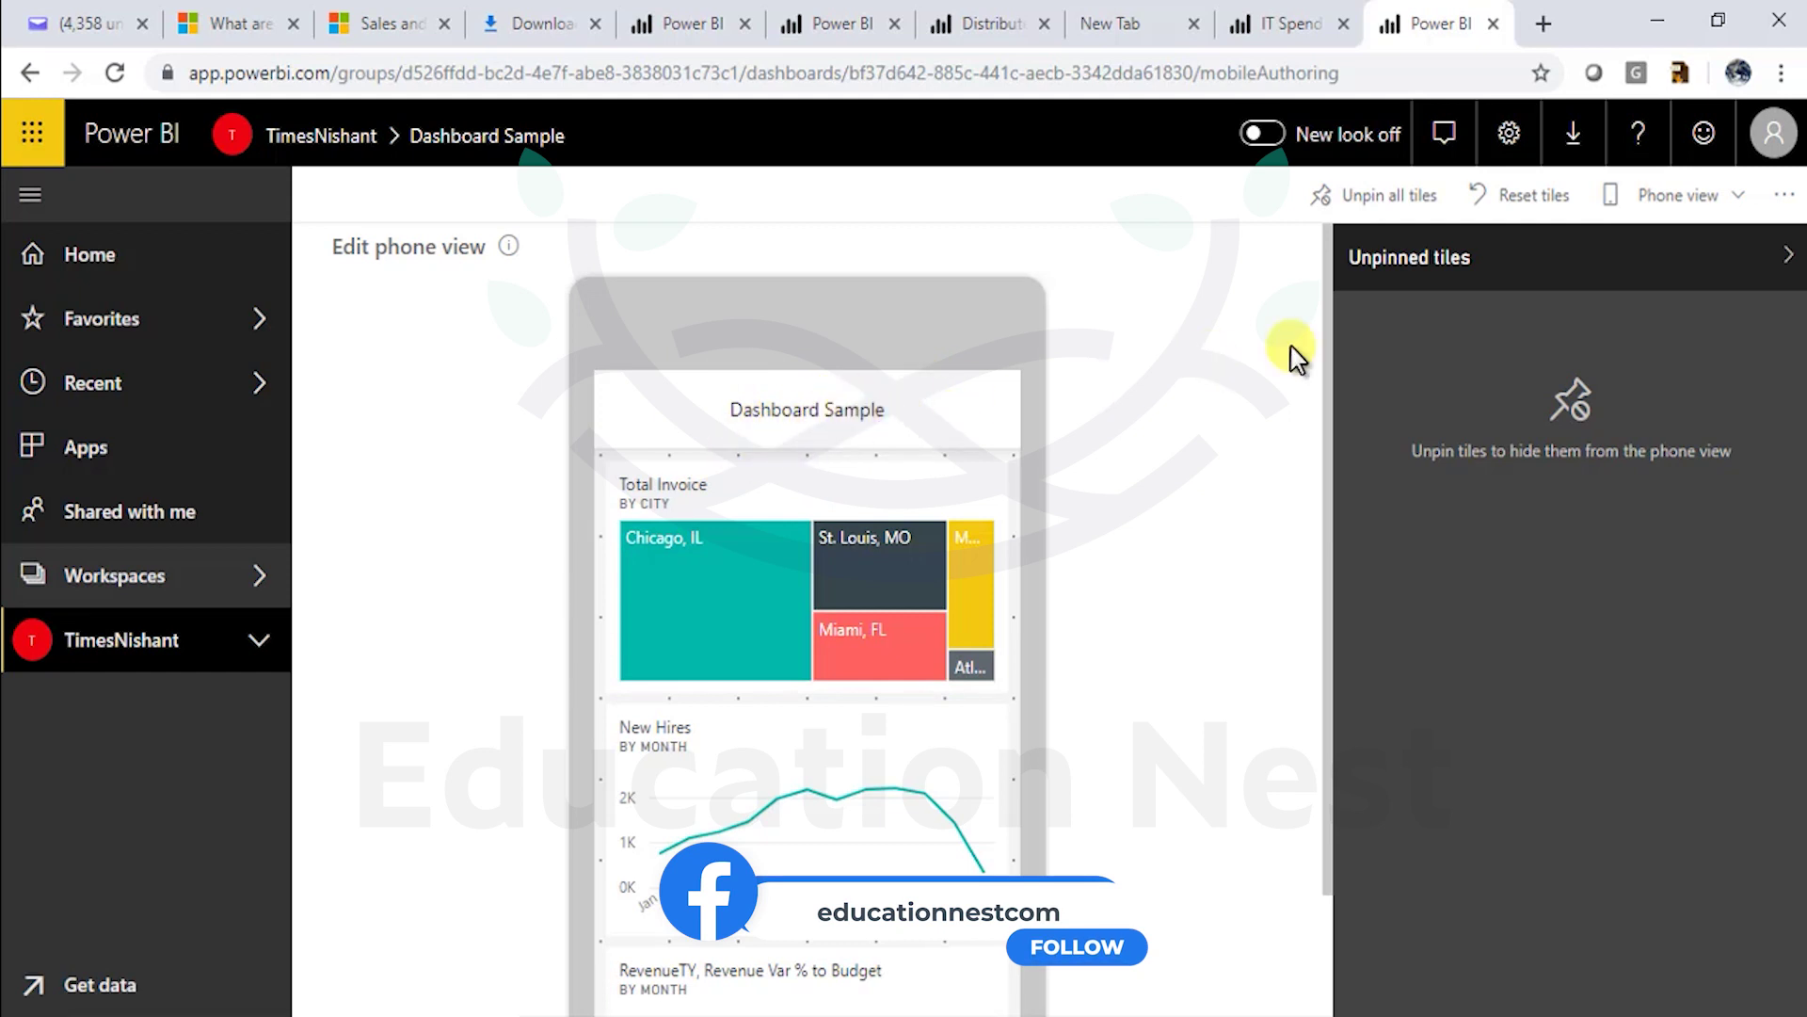
- Switch the dashboard to web view and move the Total Invoice tile to the first position, beside New Hires
left_click(1727, 196)
left_click(1672, 247)
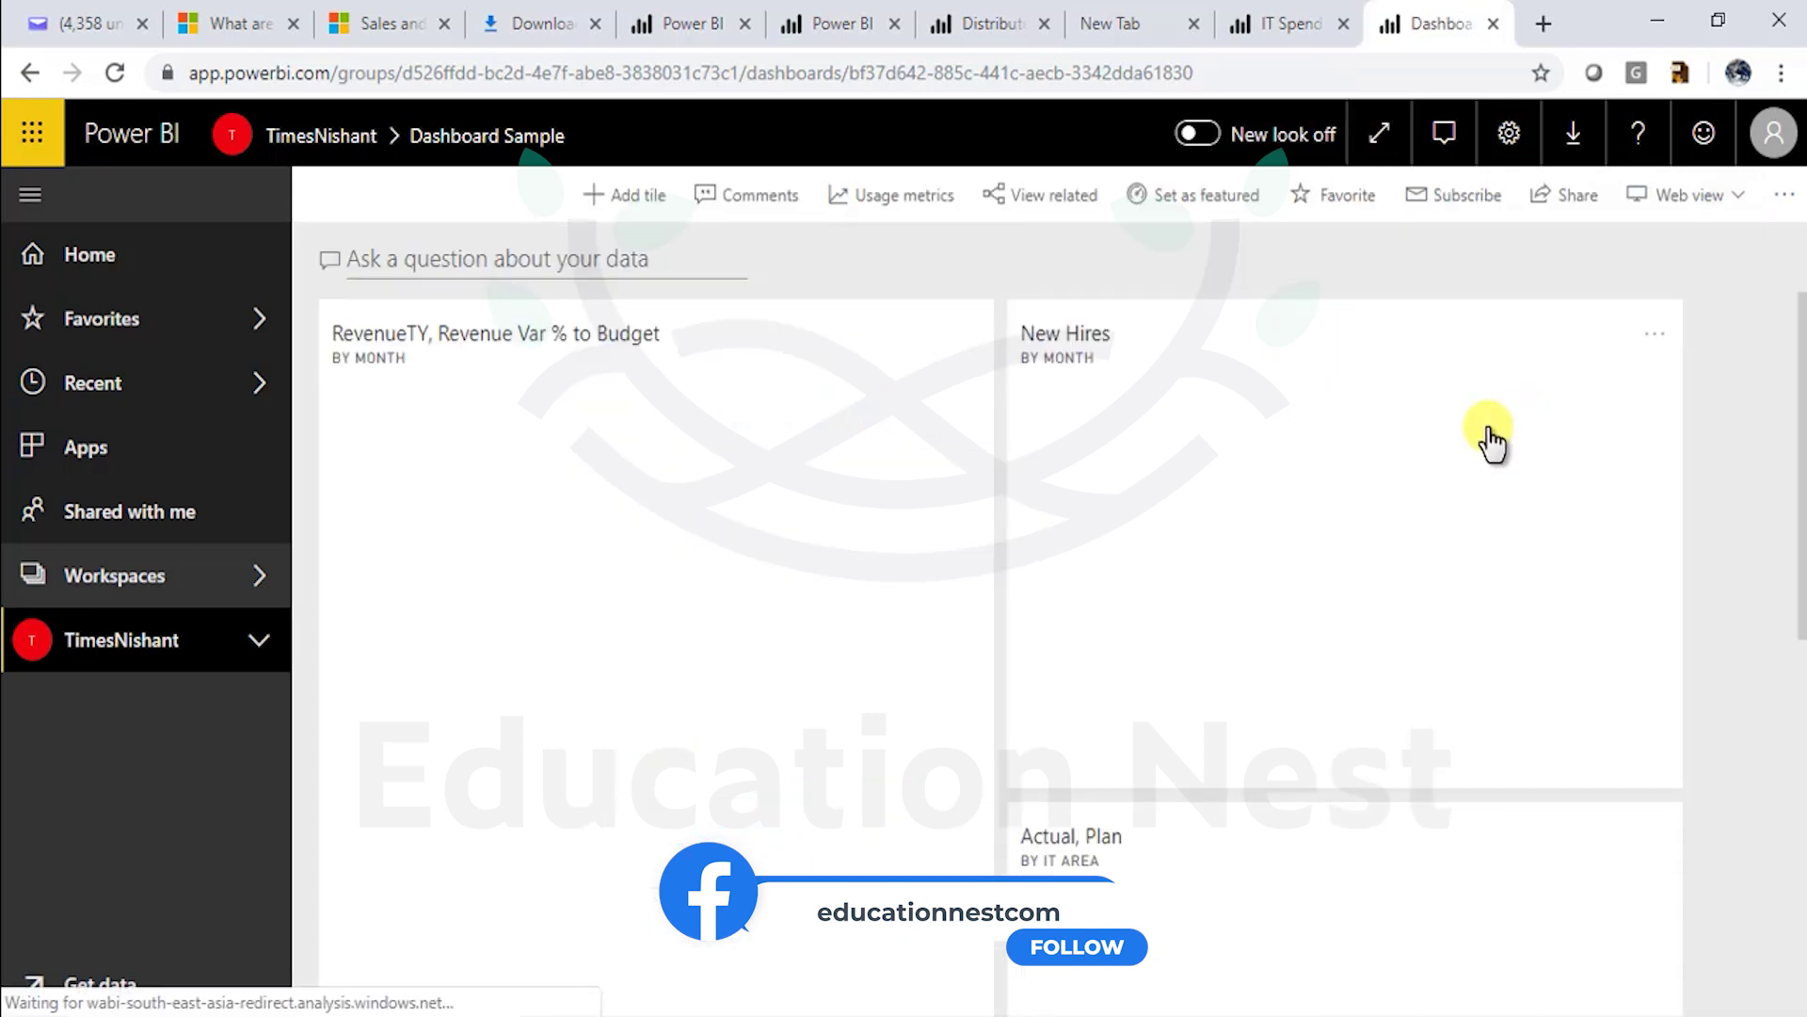
scroll(1092, 602, "down", 5)
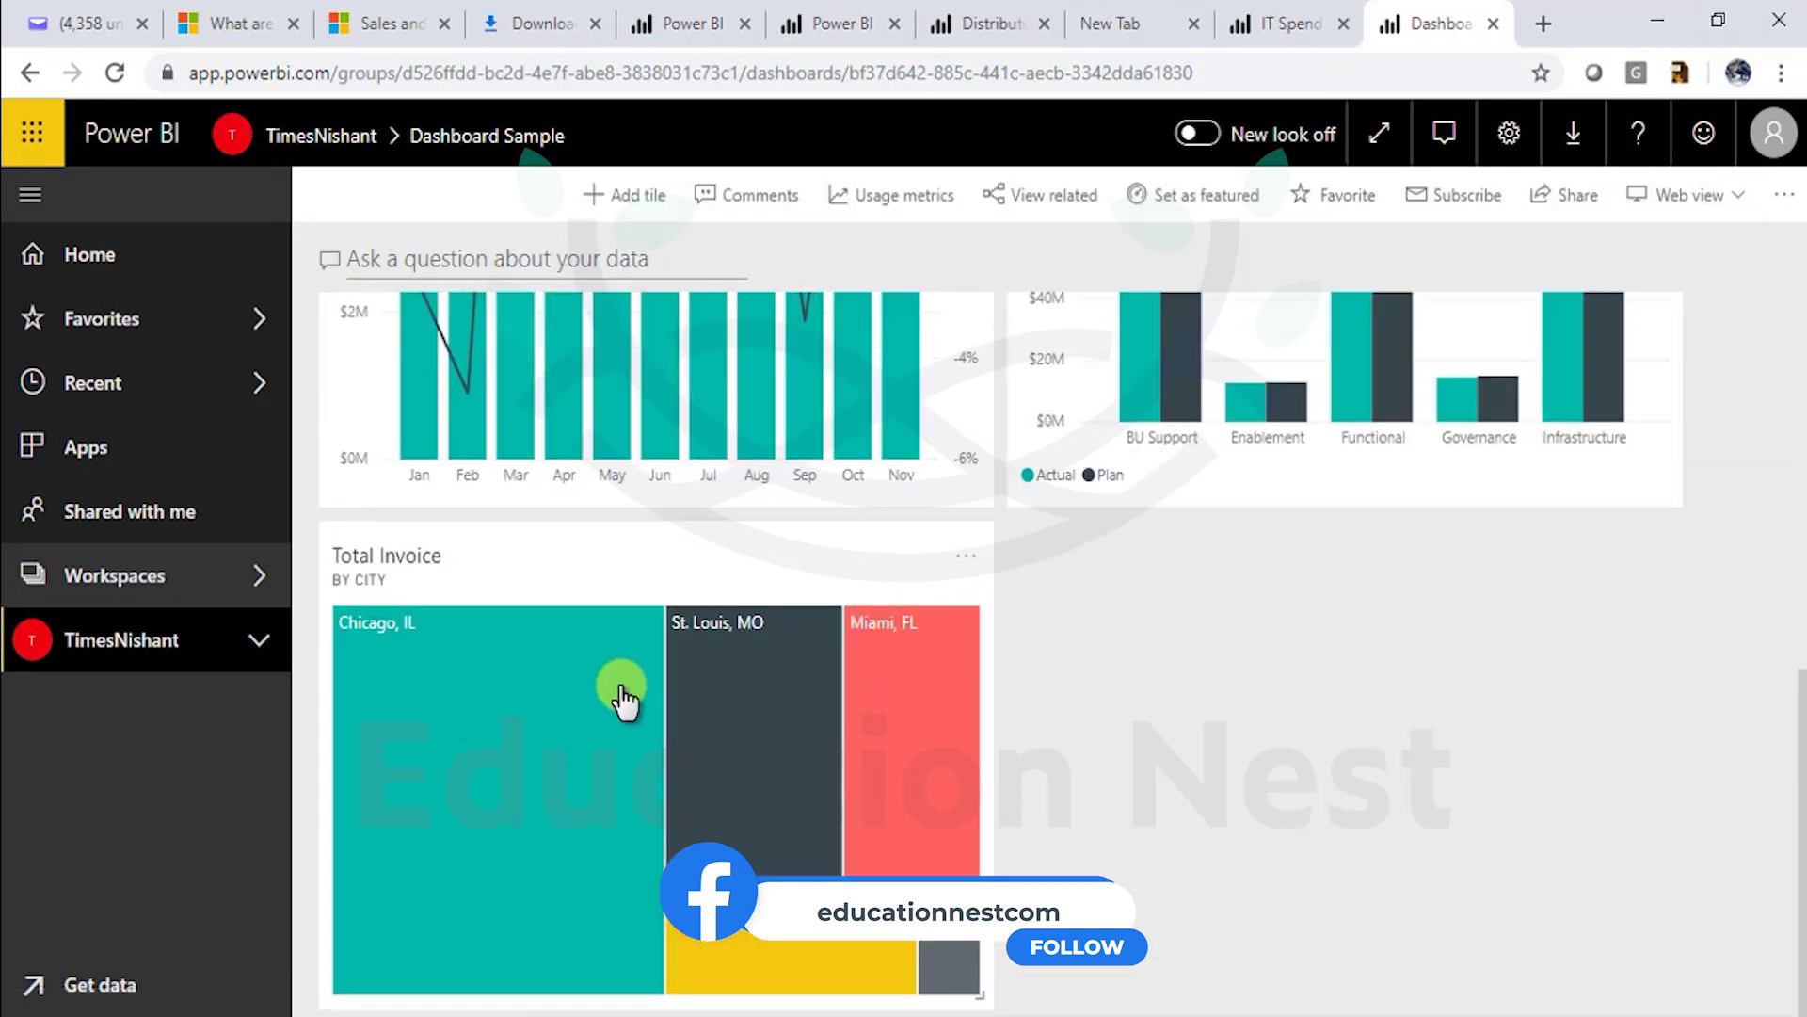
scroll(525, 496, "down", 4)
scroll(550, 200, "up", 5)
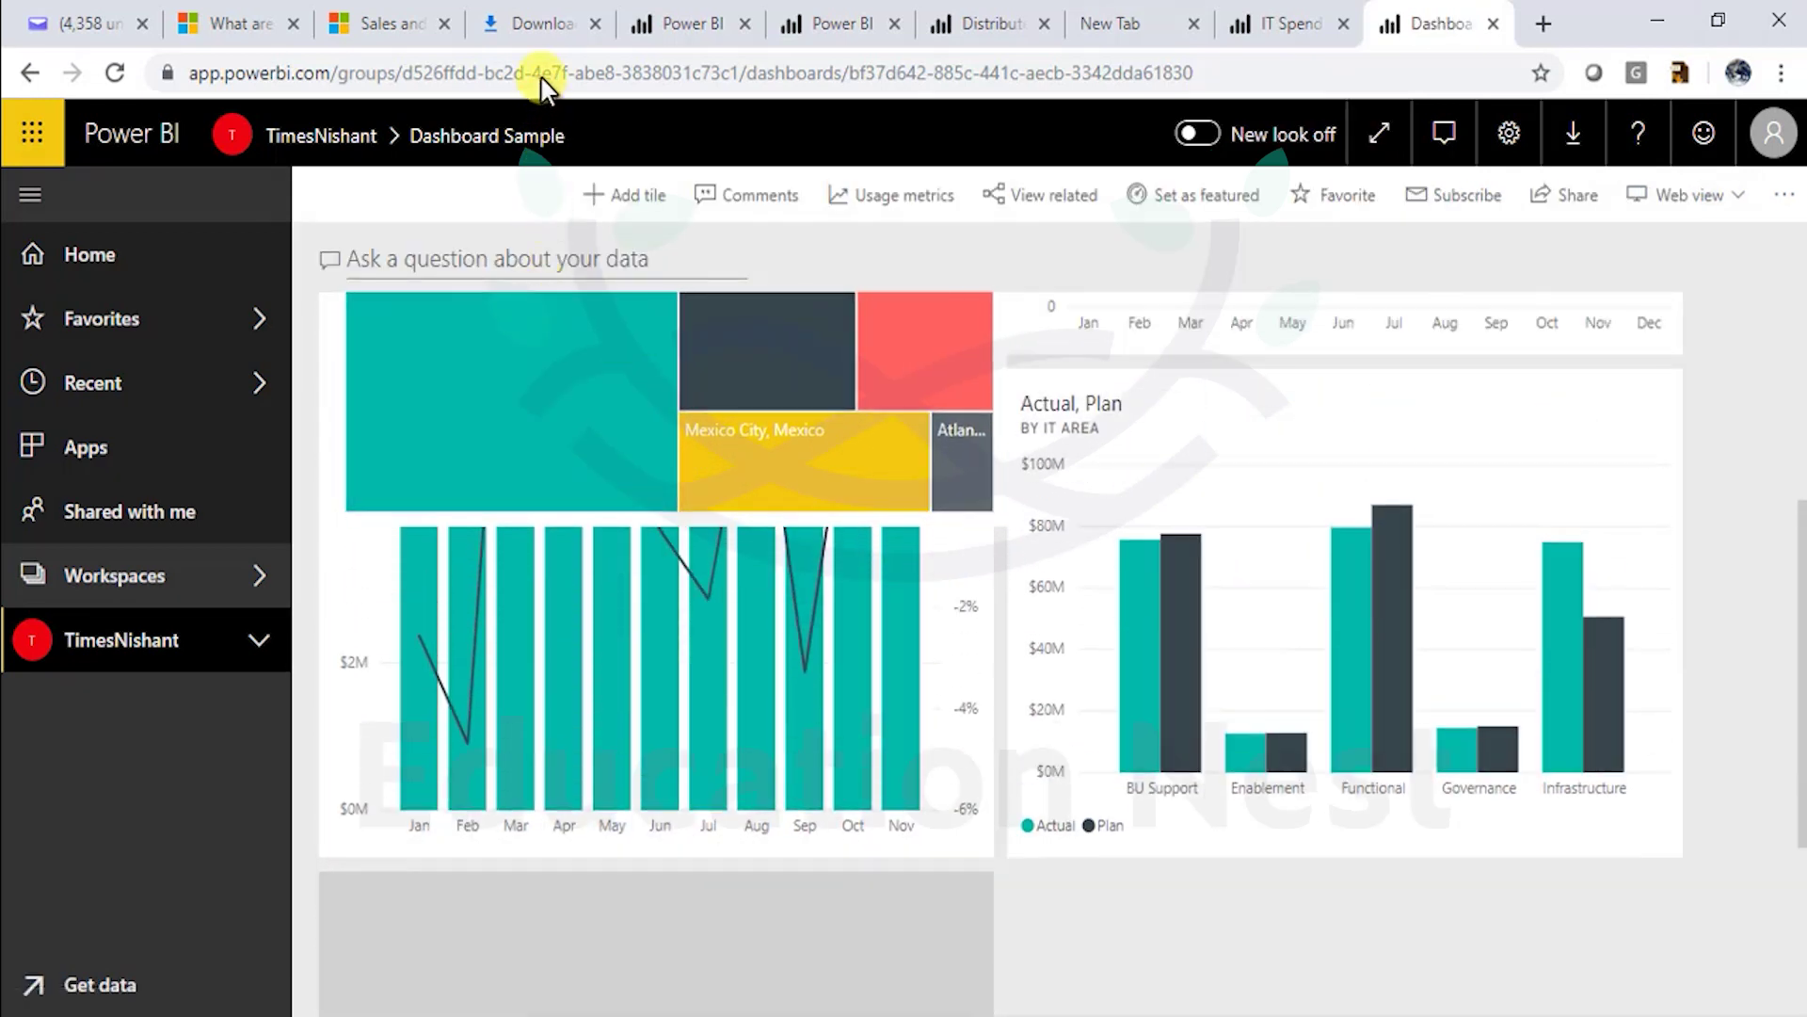
scroll(533, 314, "up", 1)
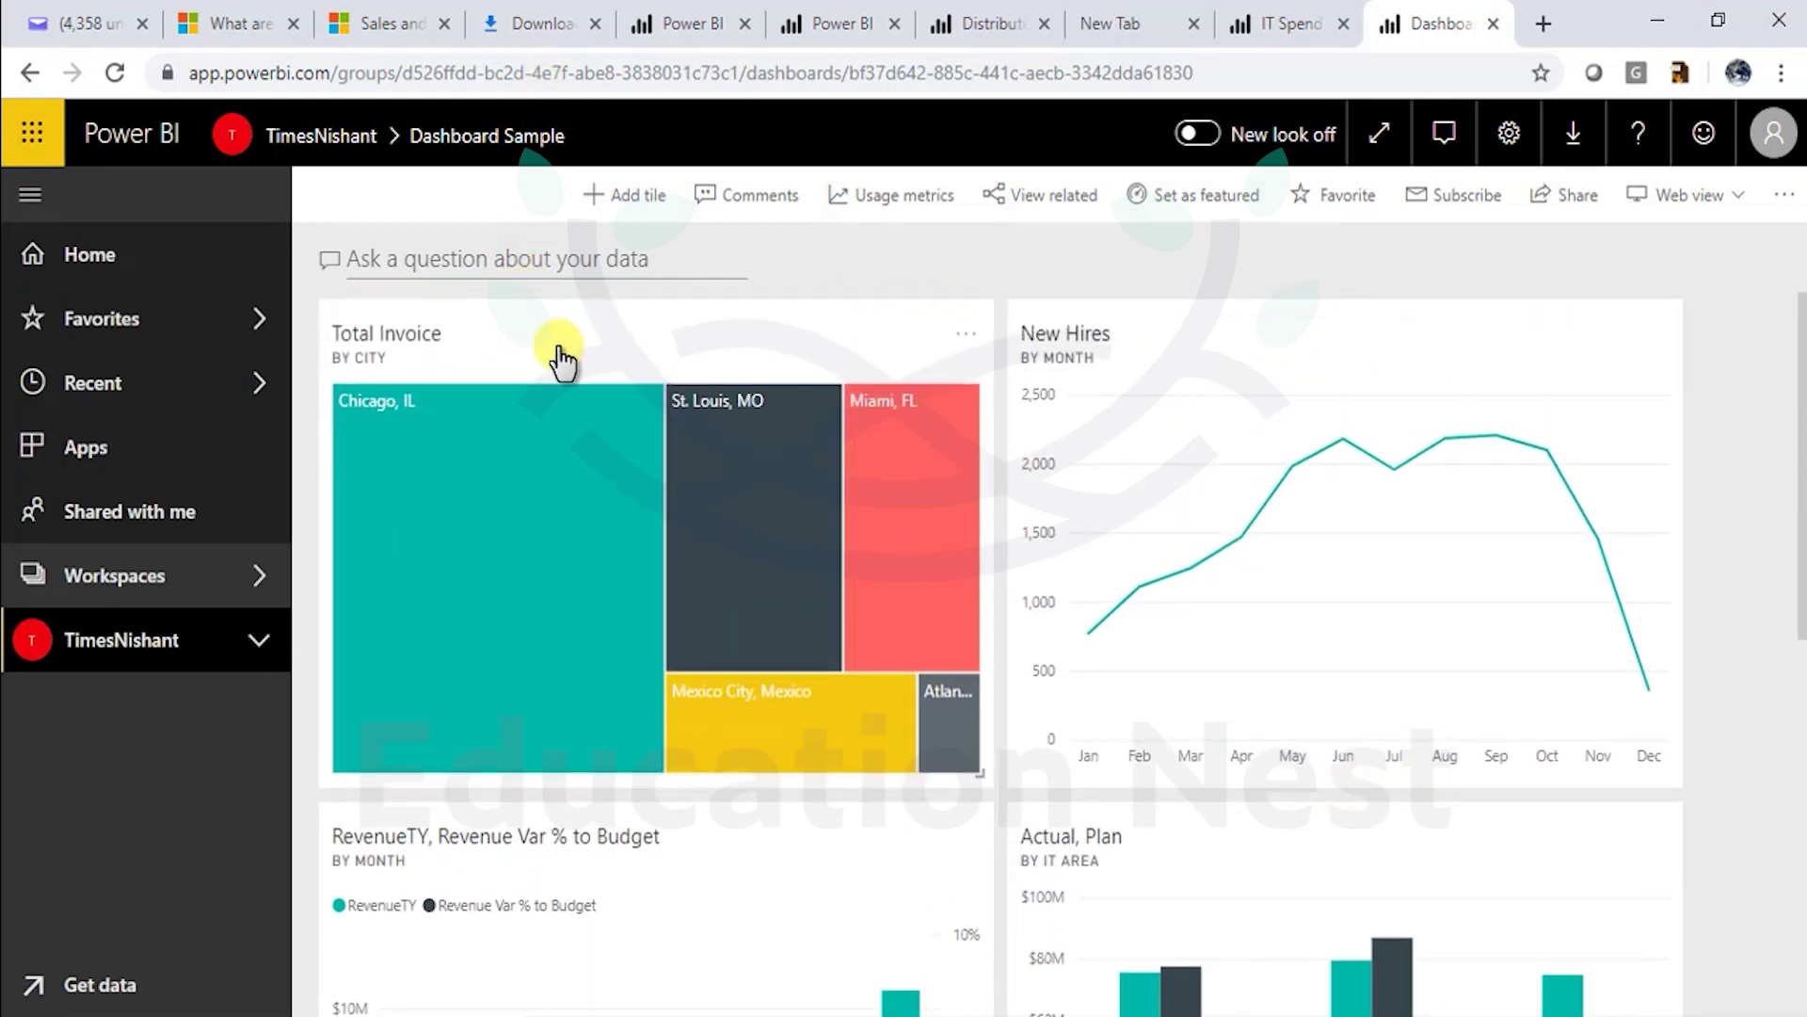
- Resize the RevenueTY, Revenue Var % to Budget tile to match the size of the neighbouring Actual, Plan tile
scroll(561, 335, "down", 8)
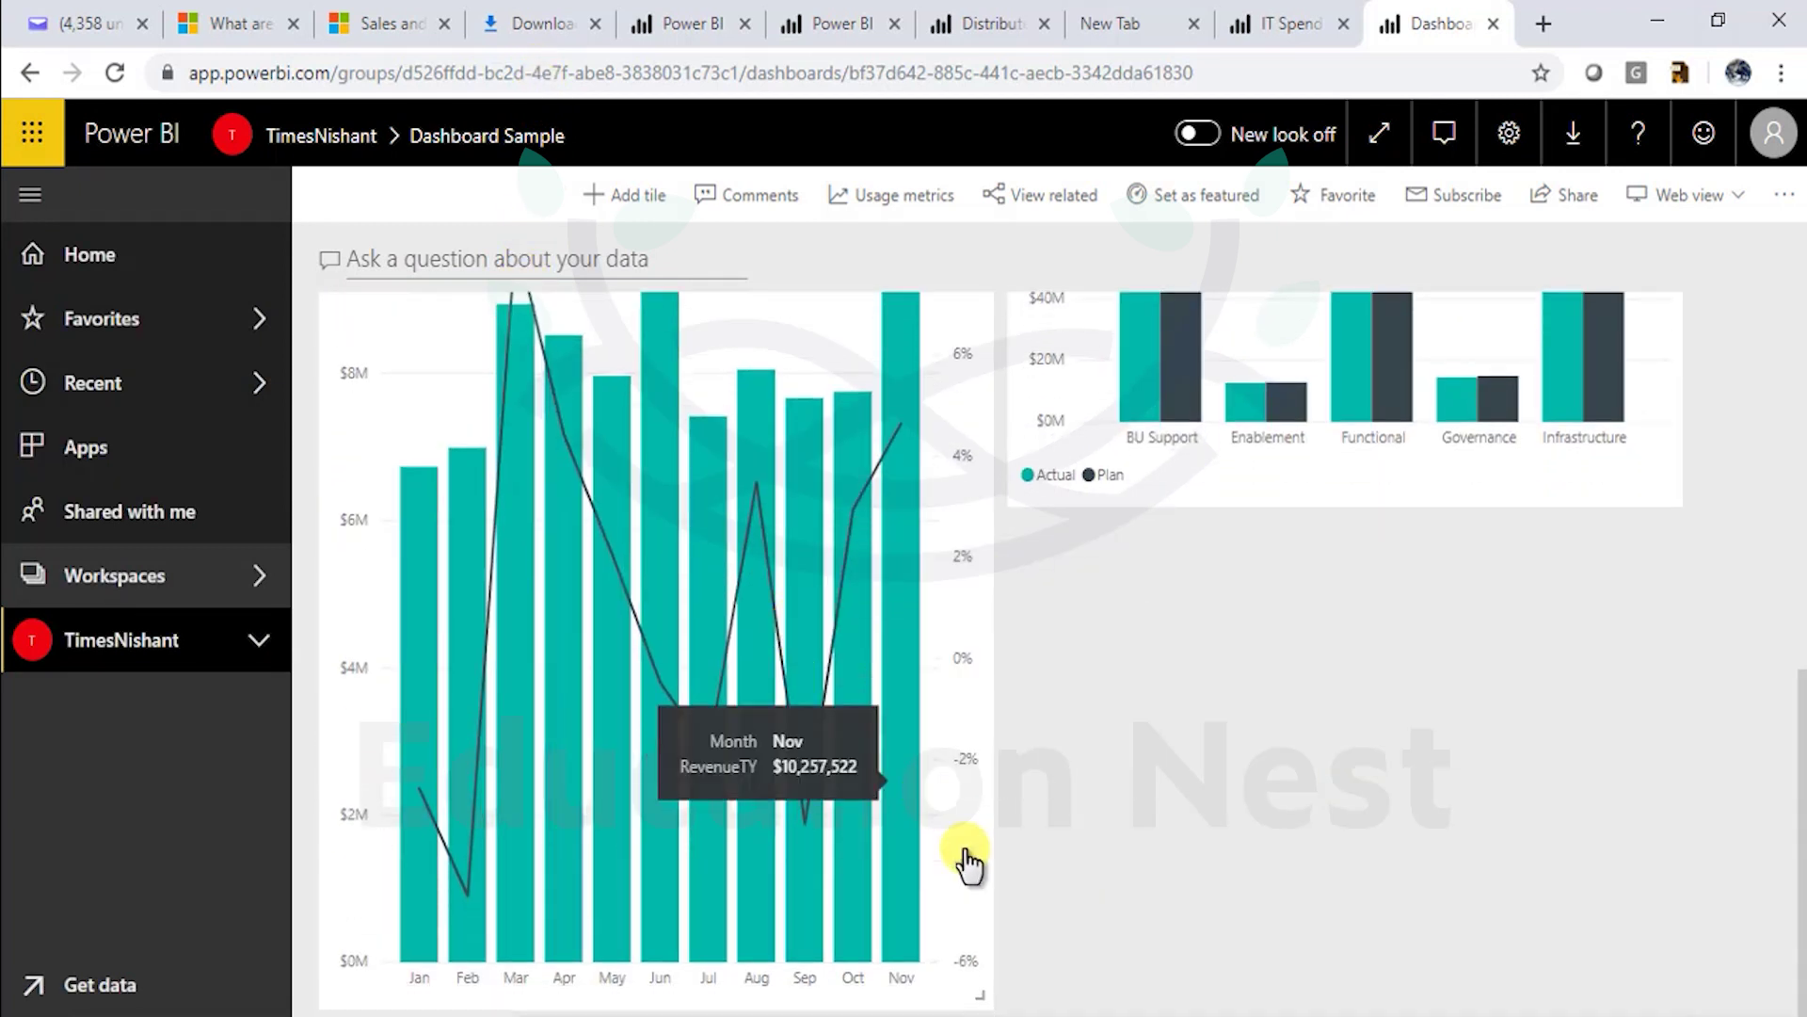
left_click_drag(980, 984, 985, 758)
left_click_drag(1074, 819, 980, 731)
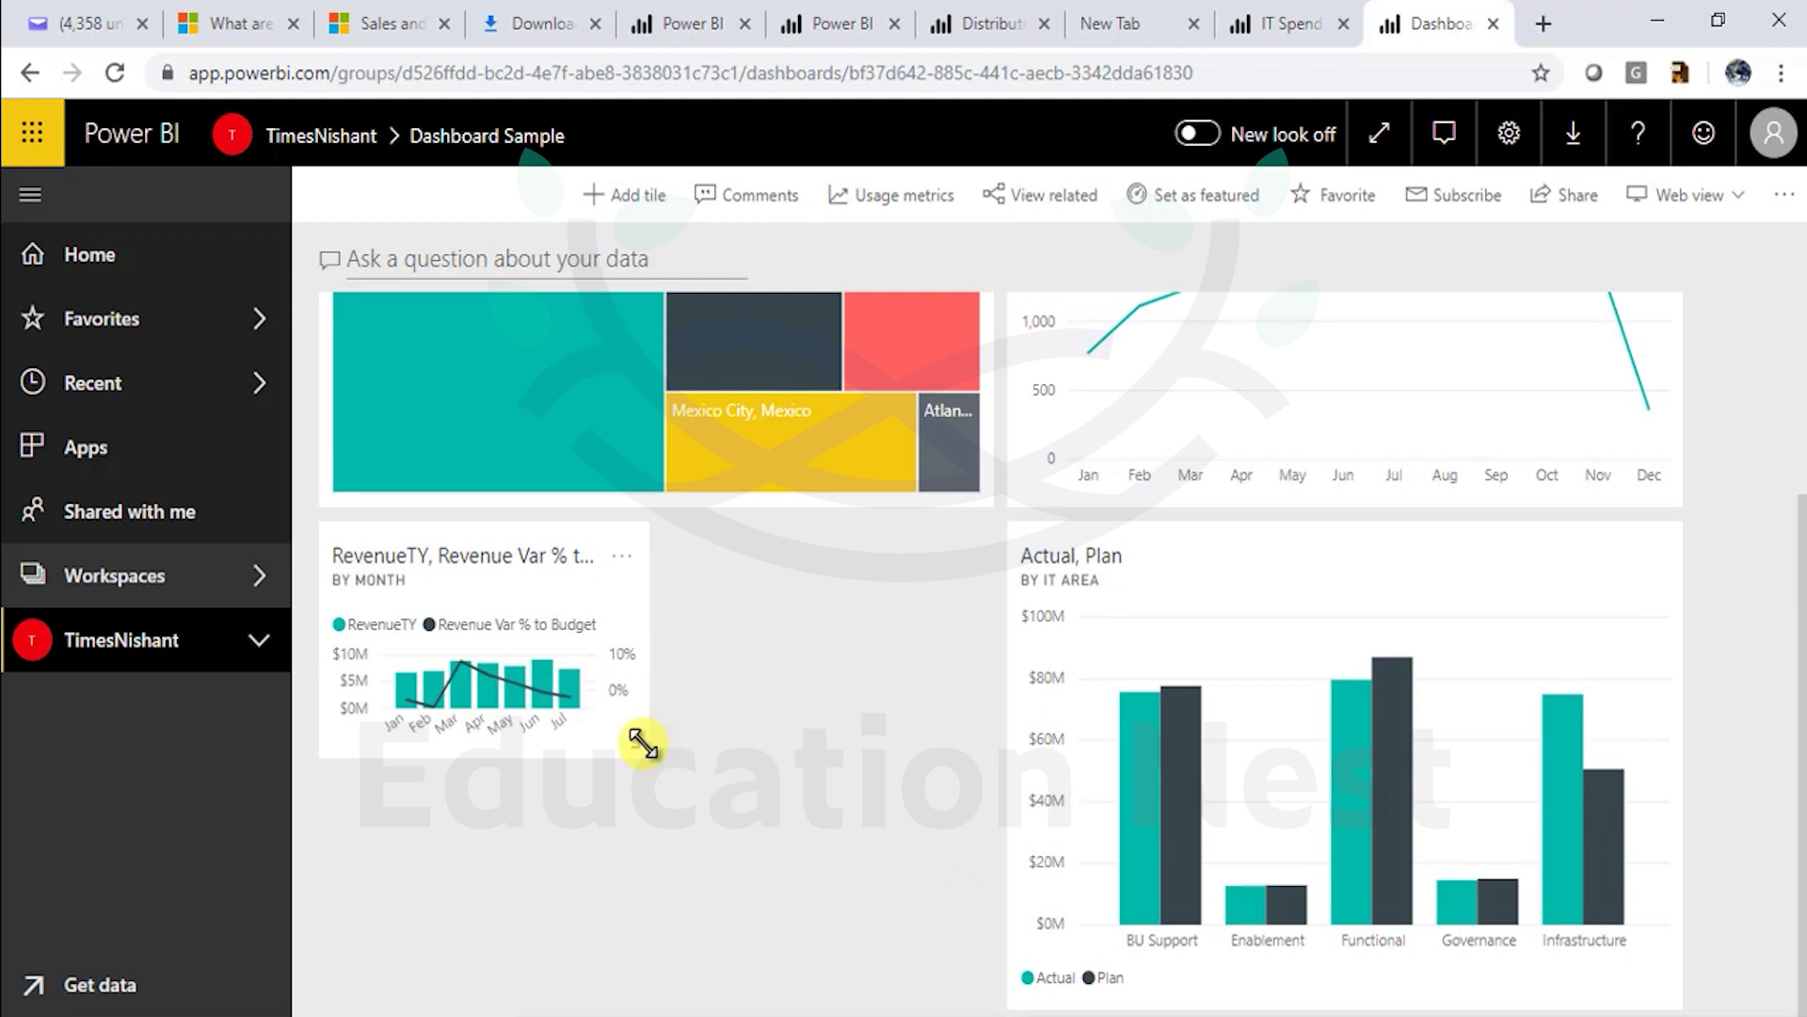
left_click_drag(655, 772, 986, 836)
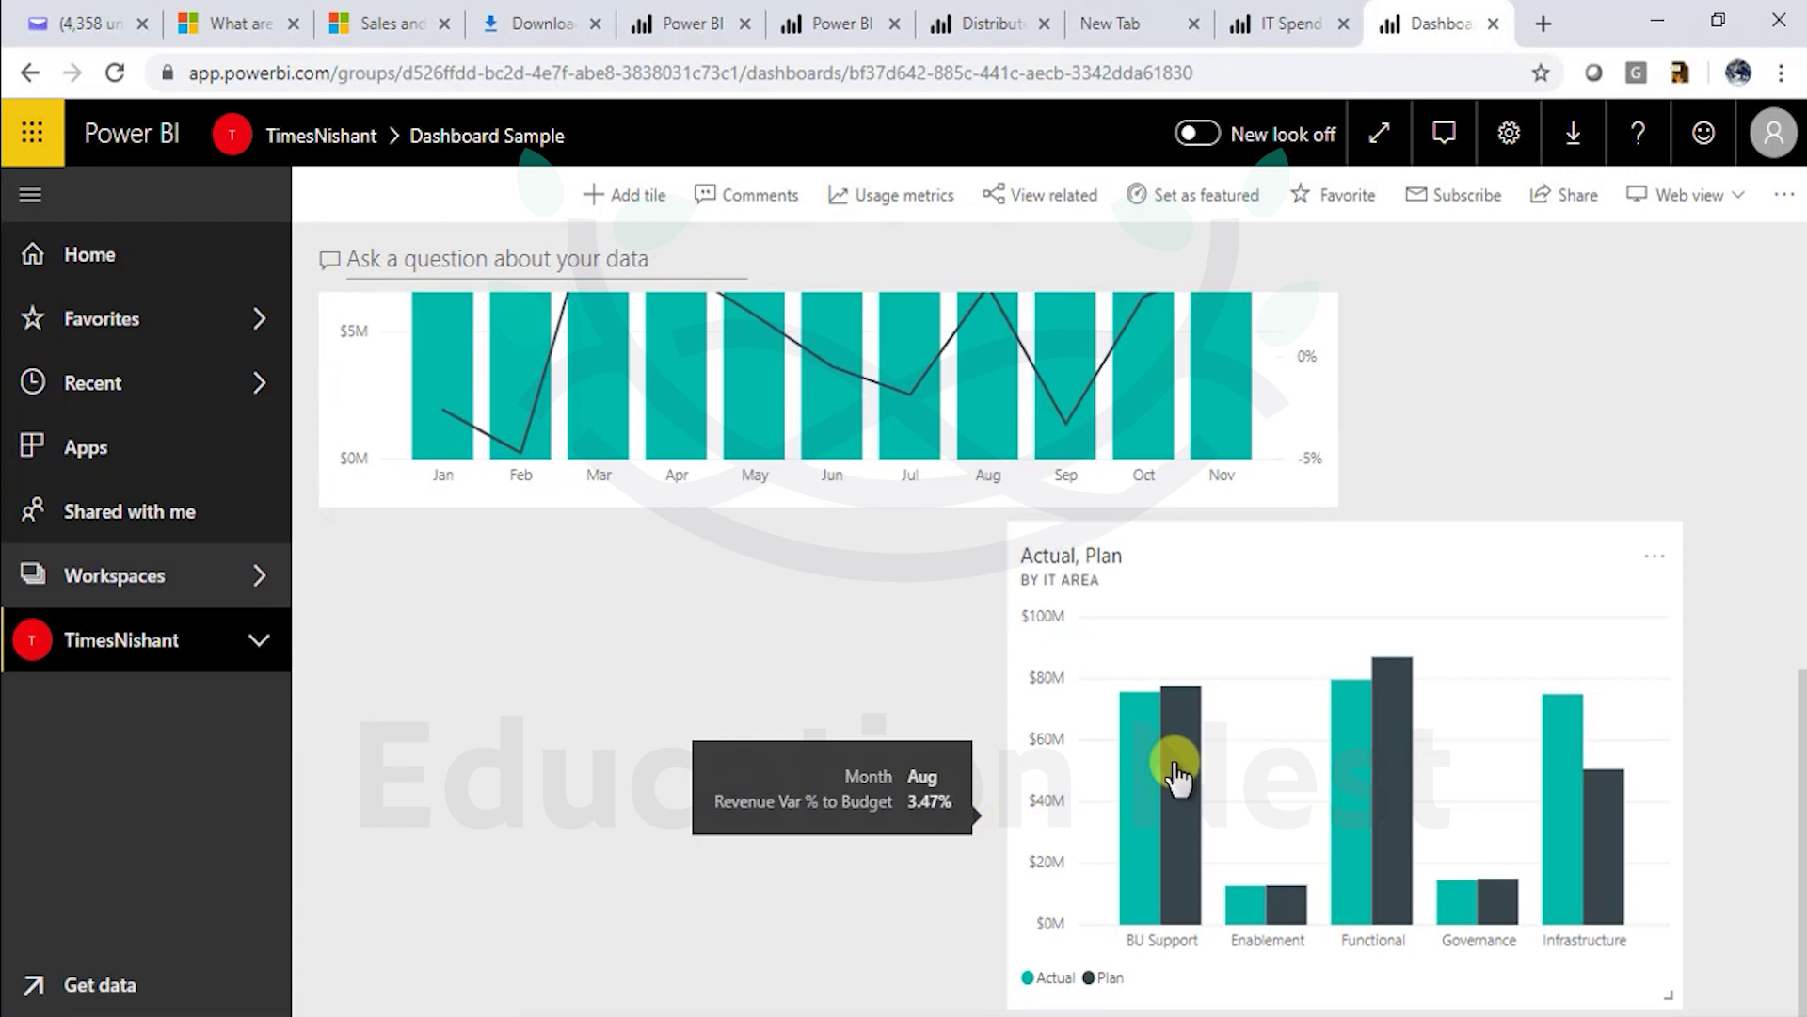
left_click_drag(1331, 494, 992, 524)
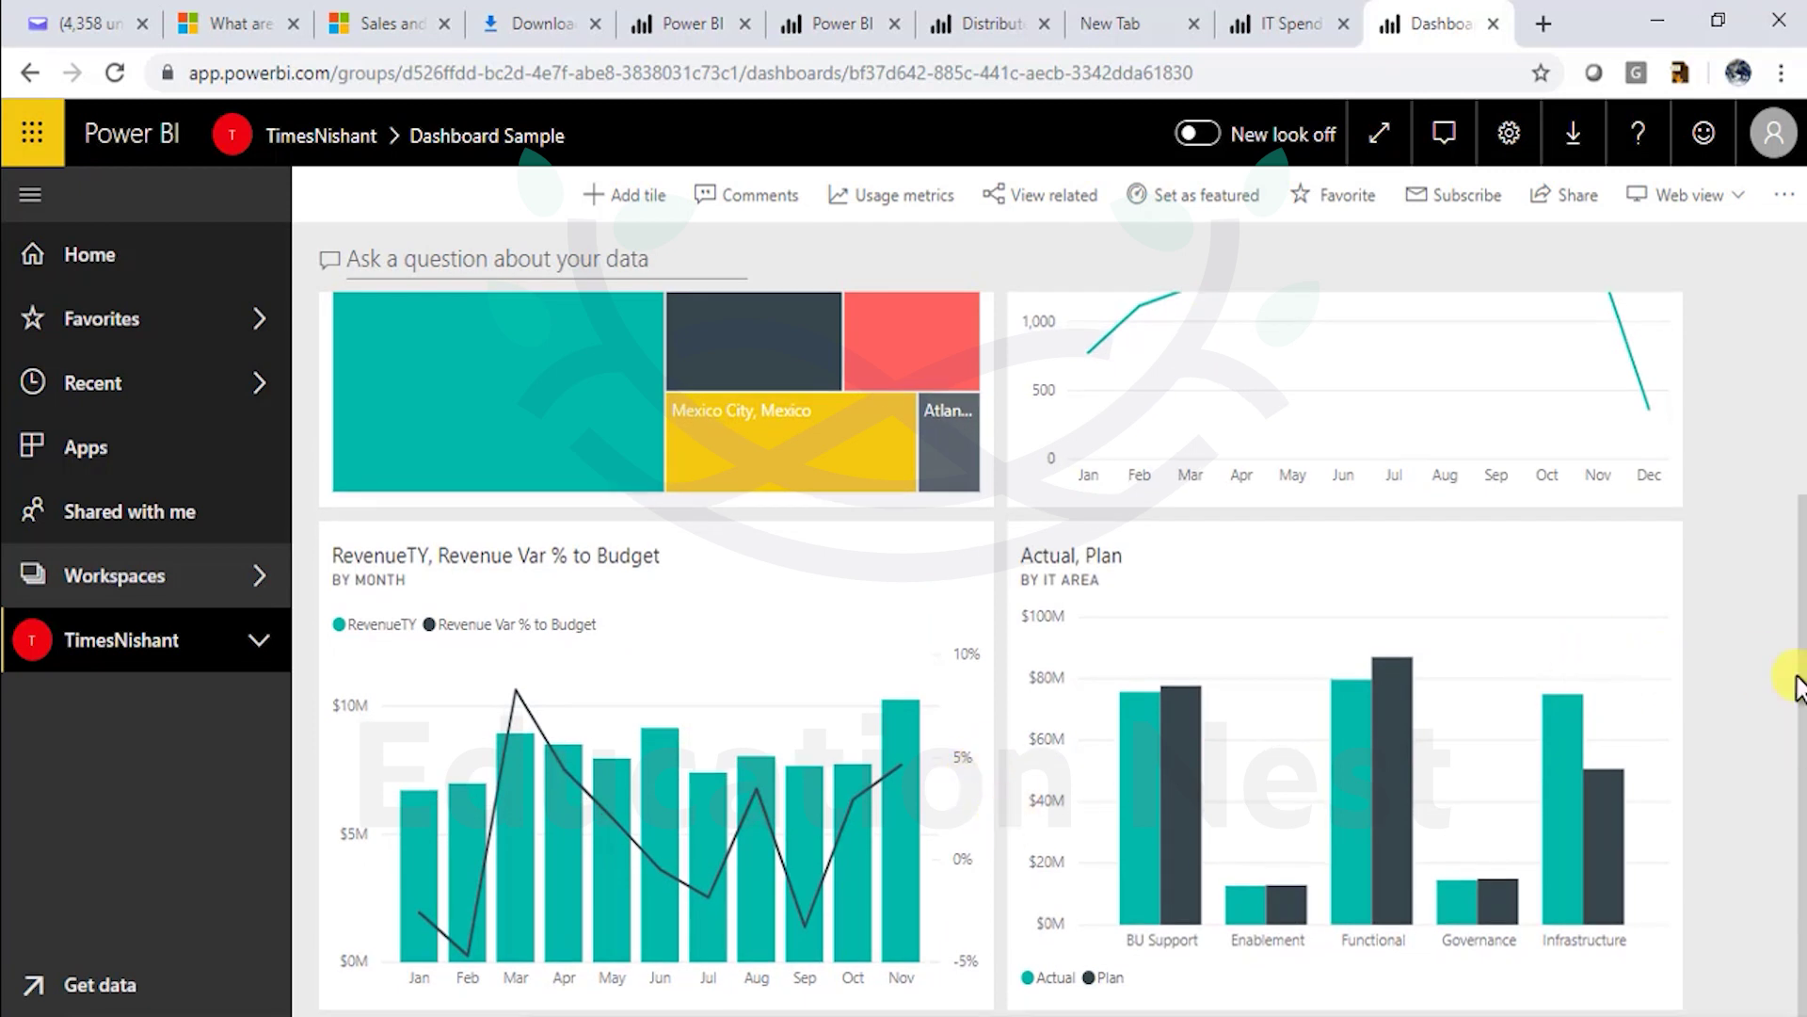
- Ask the dashboard's Q&A the question "invoice by city"
left_click_drag(1796, 684, 1795, 391)
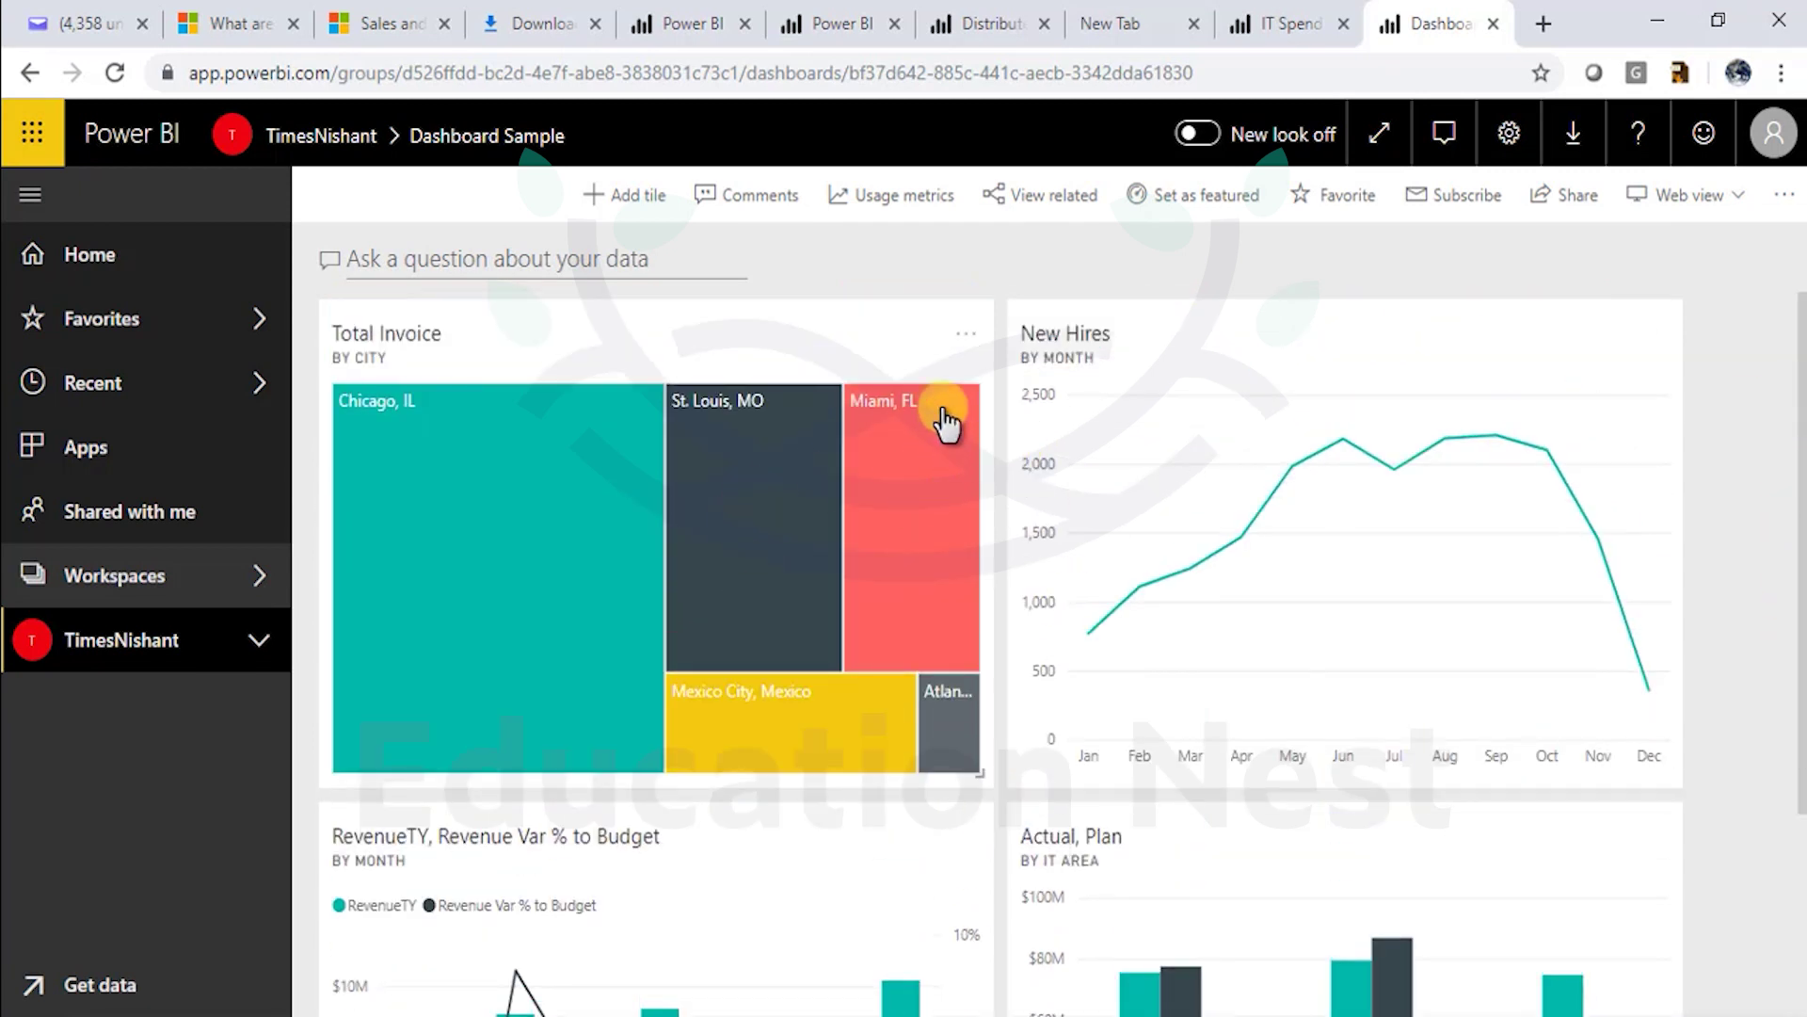
left_click(506, 258)
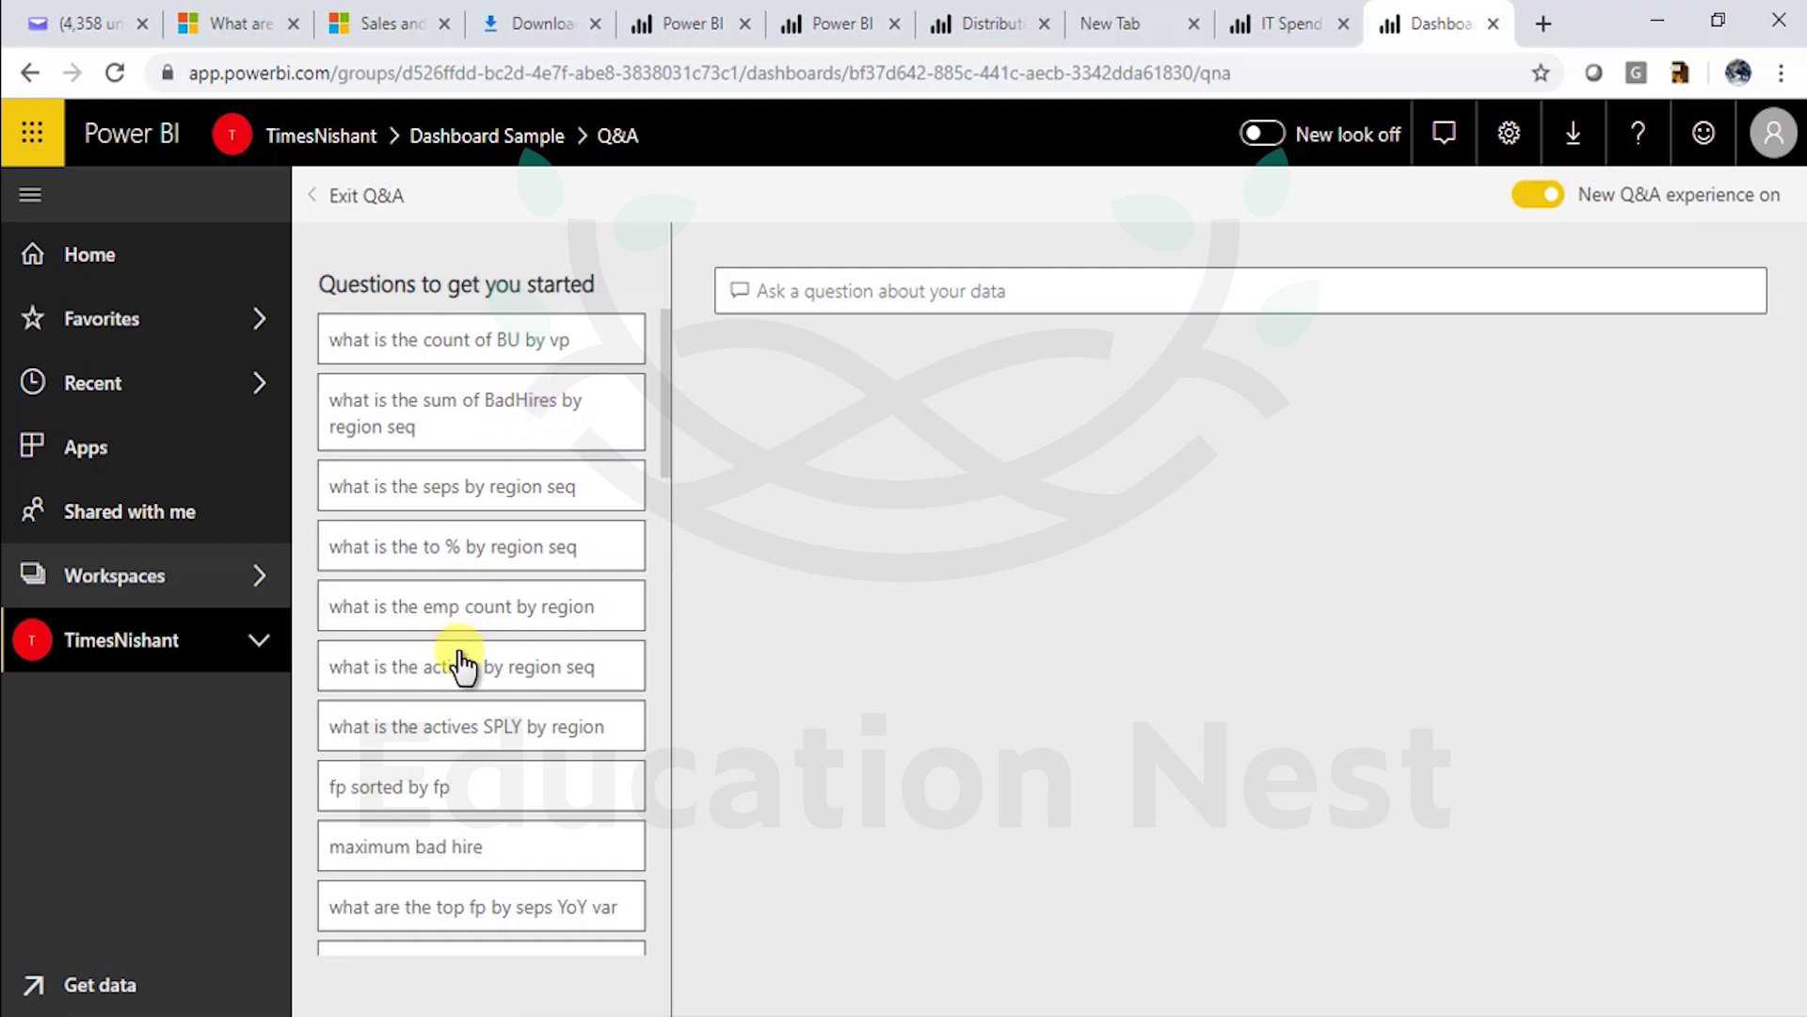
type("invoice by")
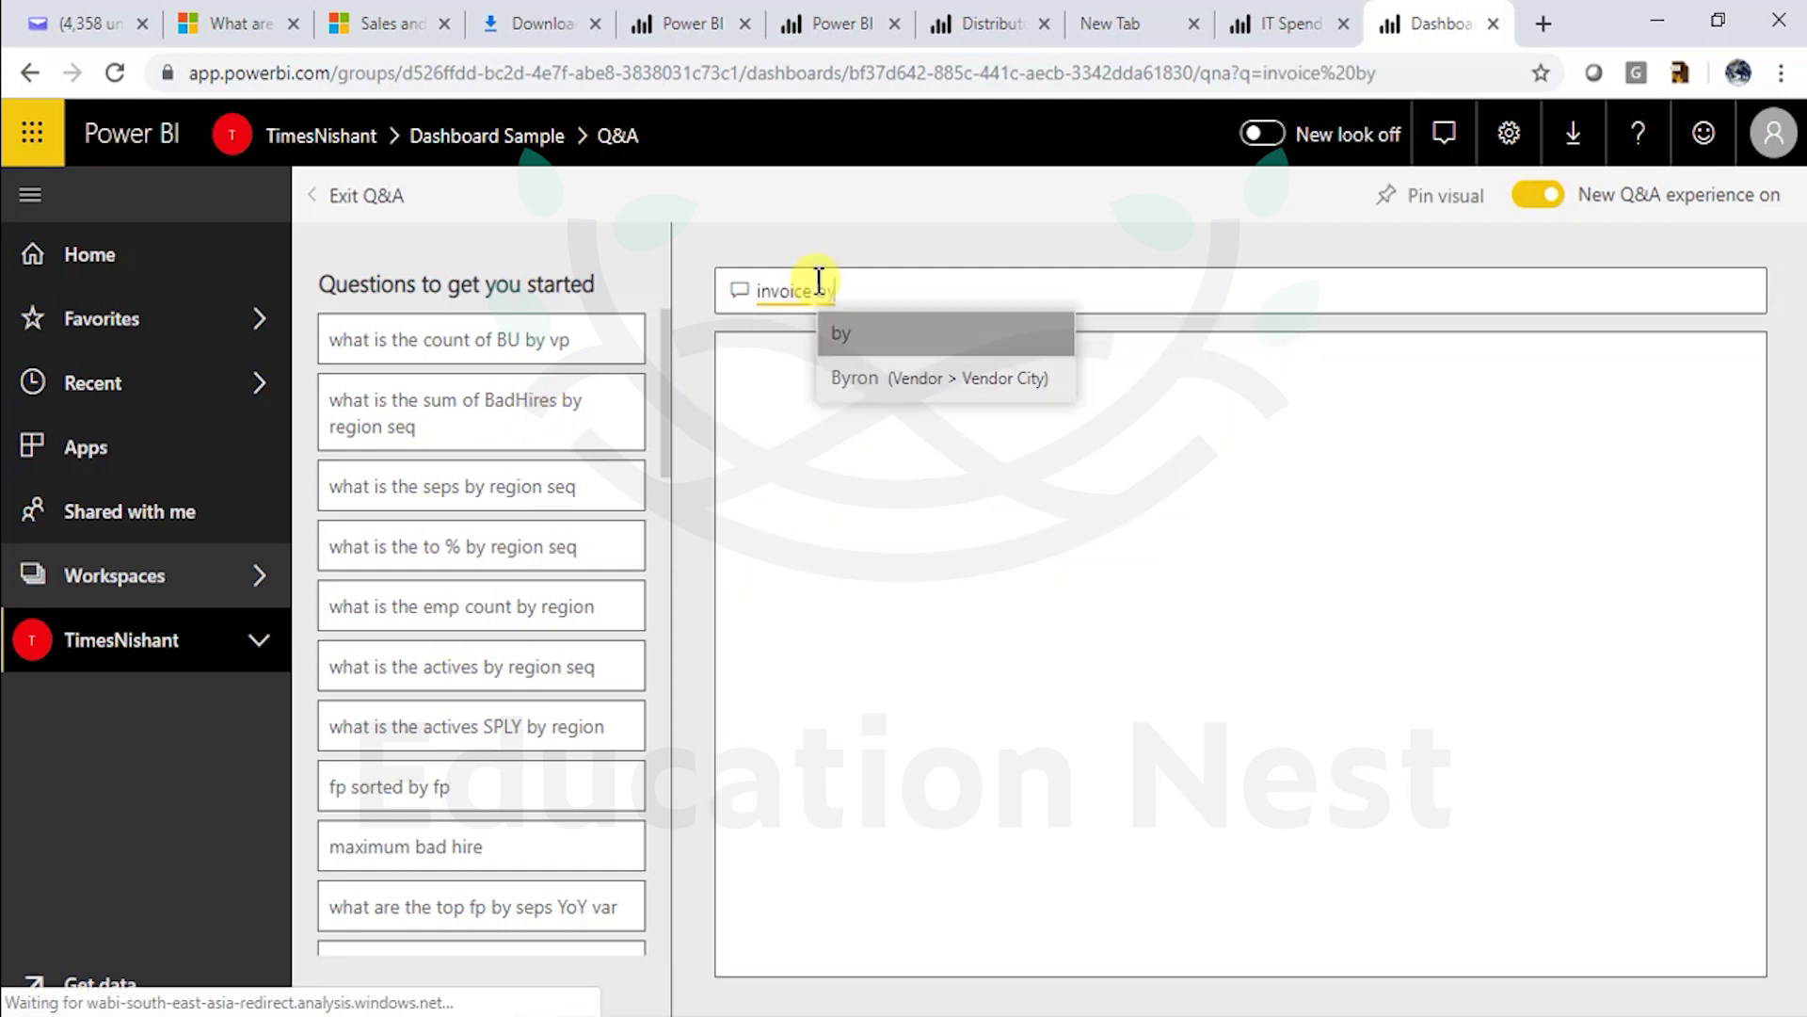
type(" city")
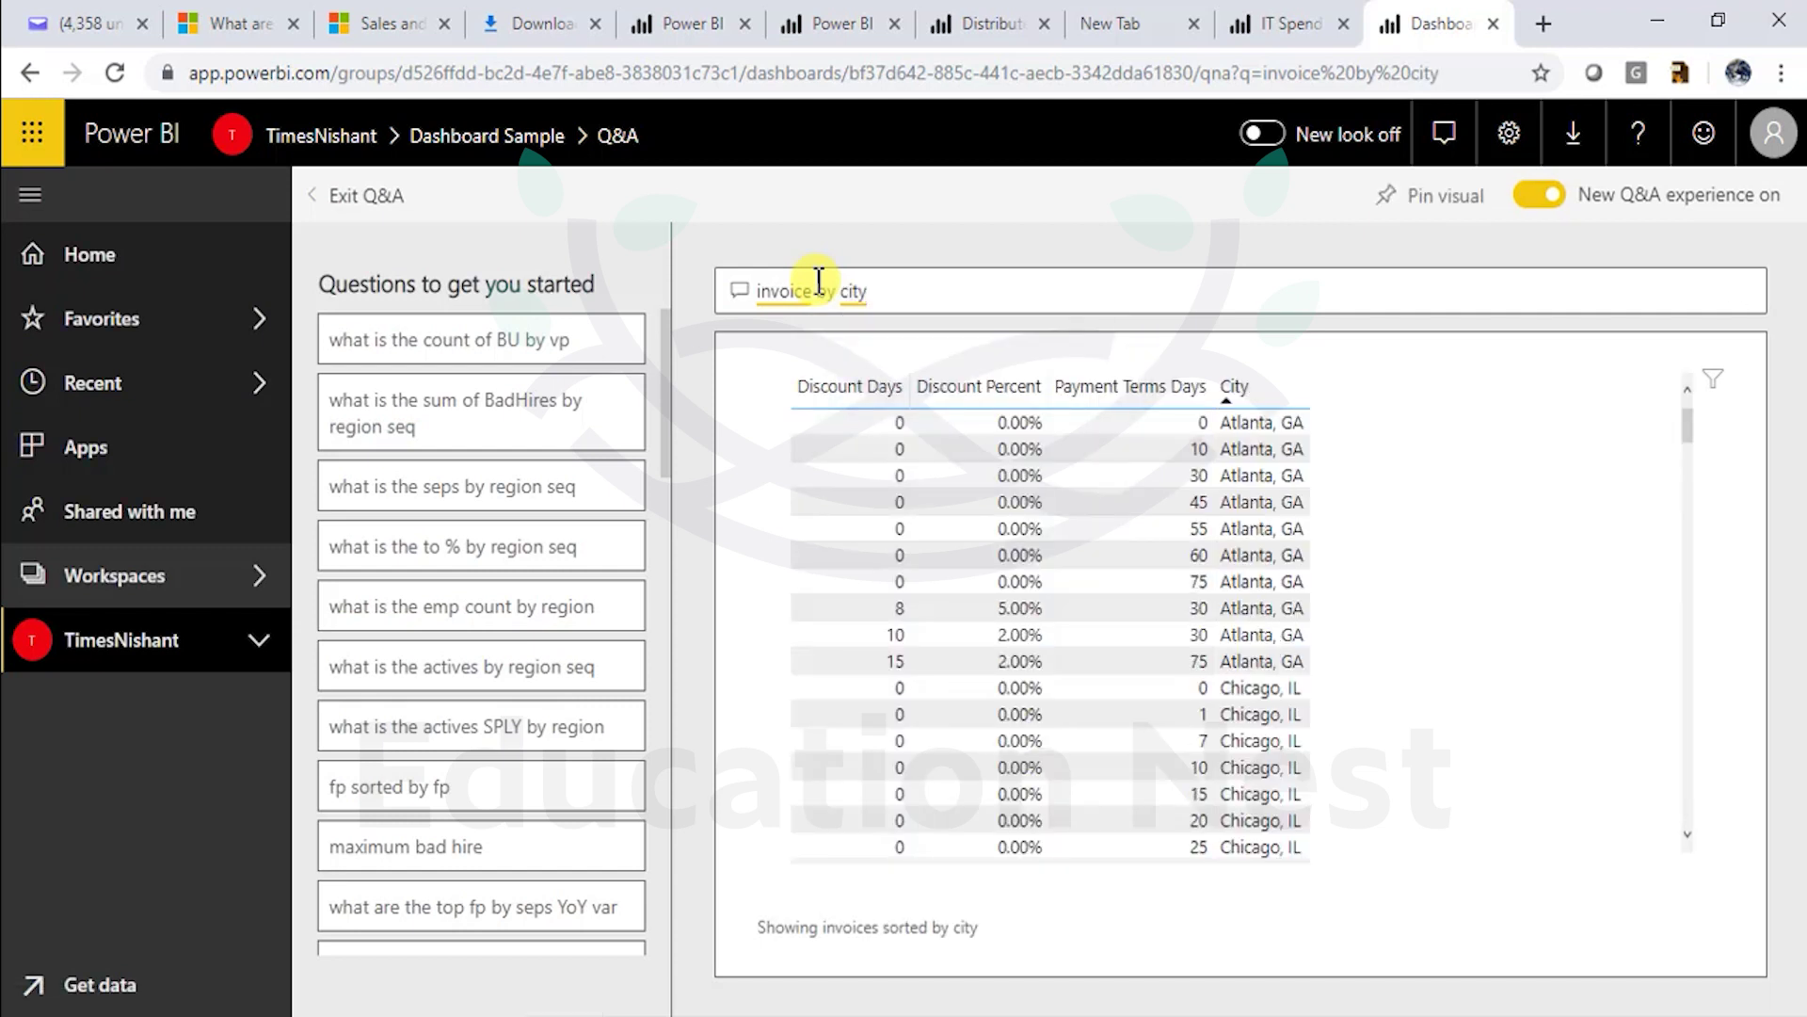
- Change the Q&A question to "total by city"
left_click(755, 293)
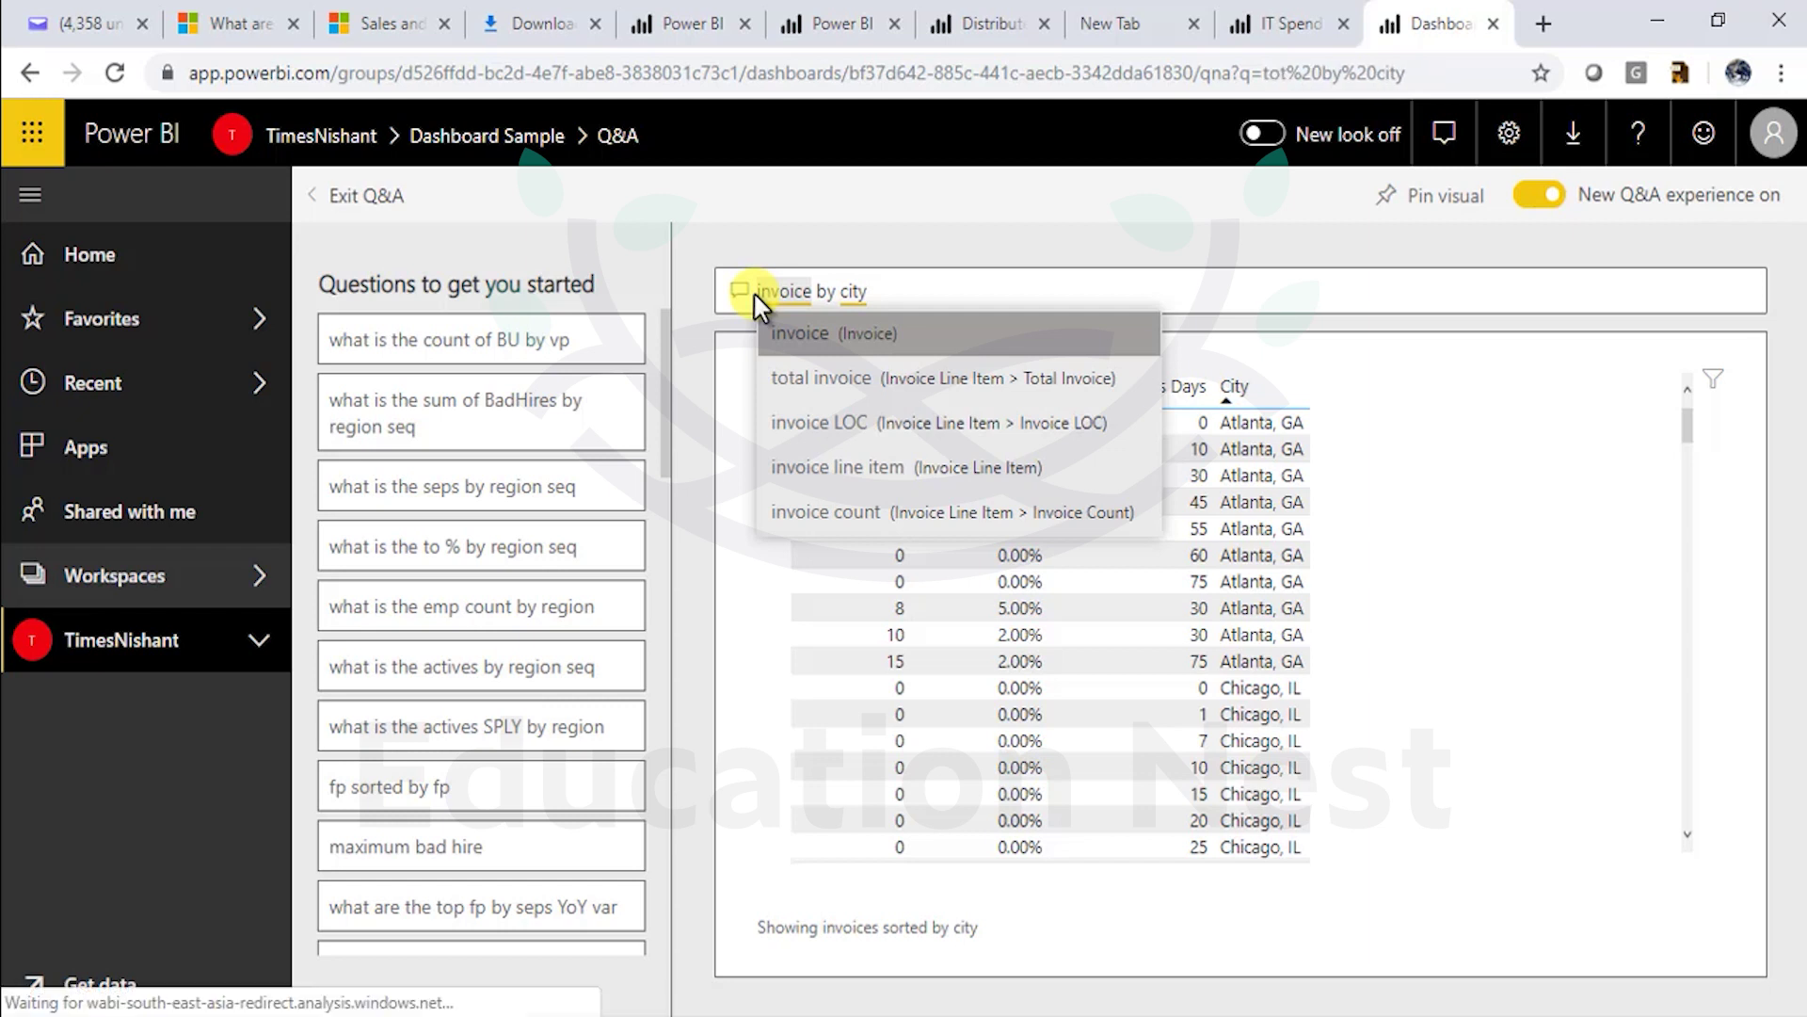
key("Down")
key("Return")
key("ctrl+z")
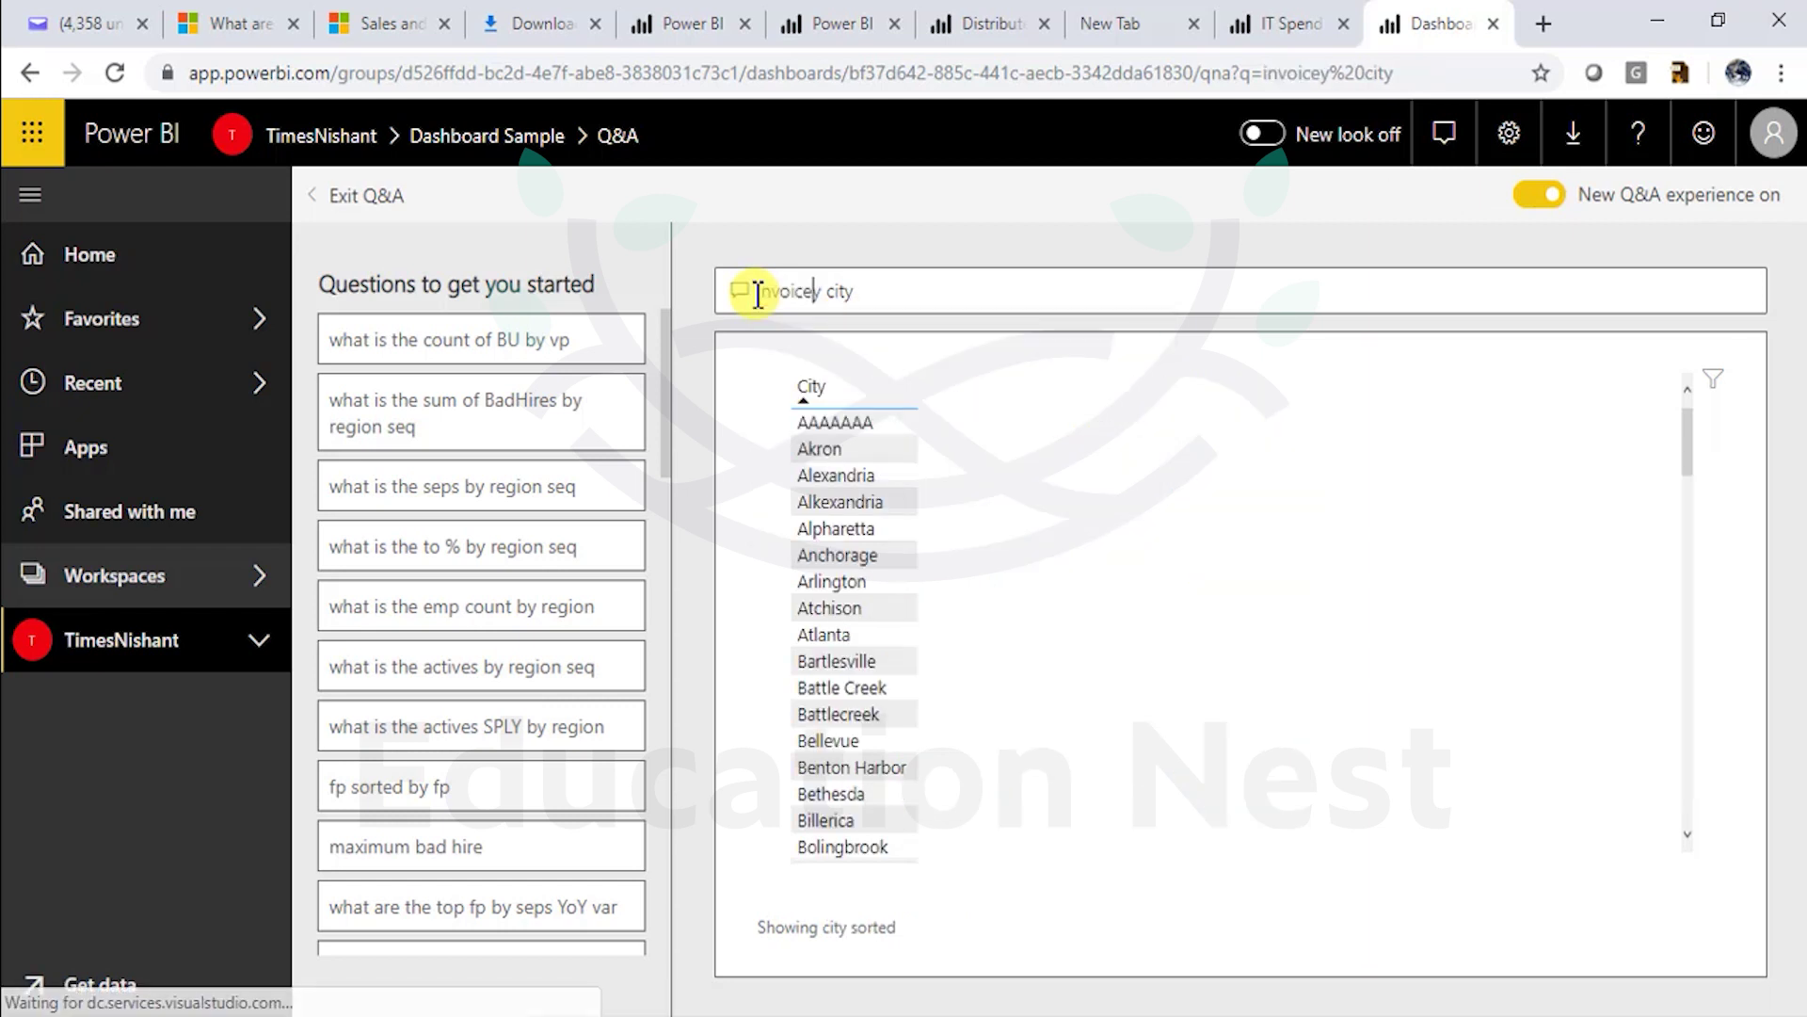
key("BackSpace")
key("BackSpace")
key("BackSpace")
key("BackSpace")
key("BackSpace")
key("BackSpace")
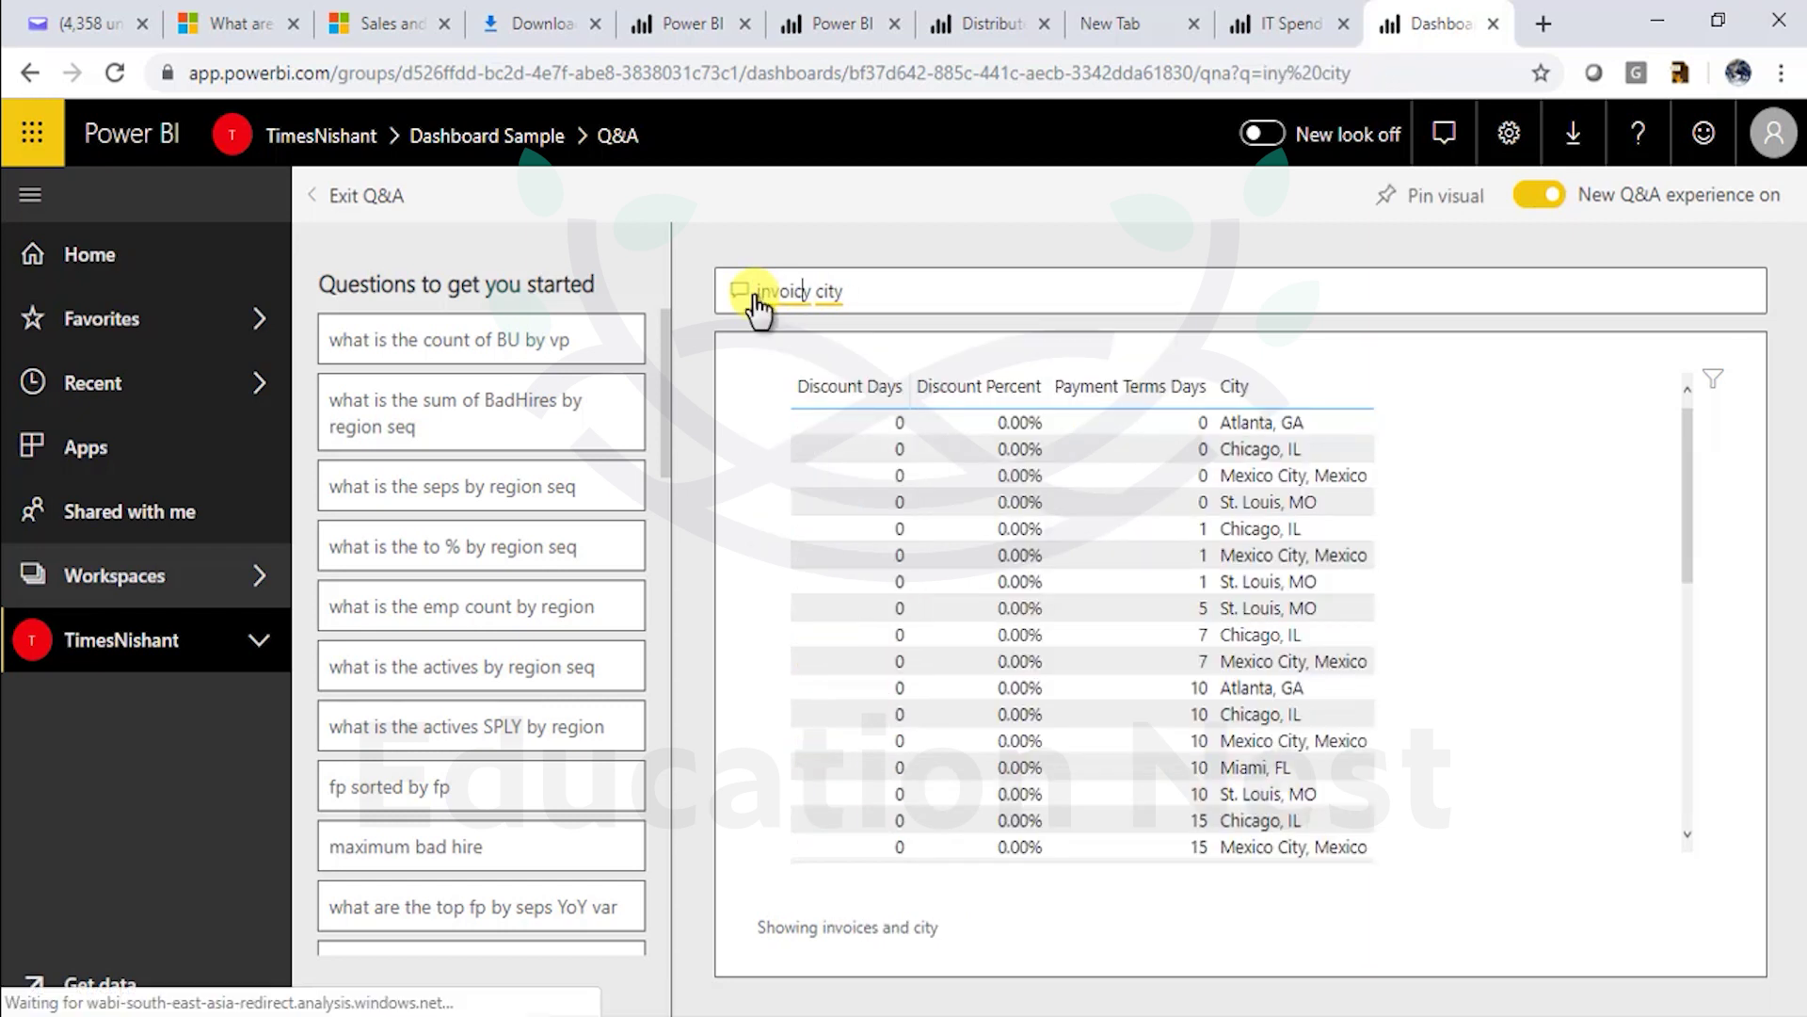
type("total b")
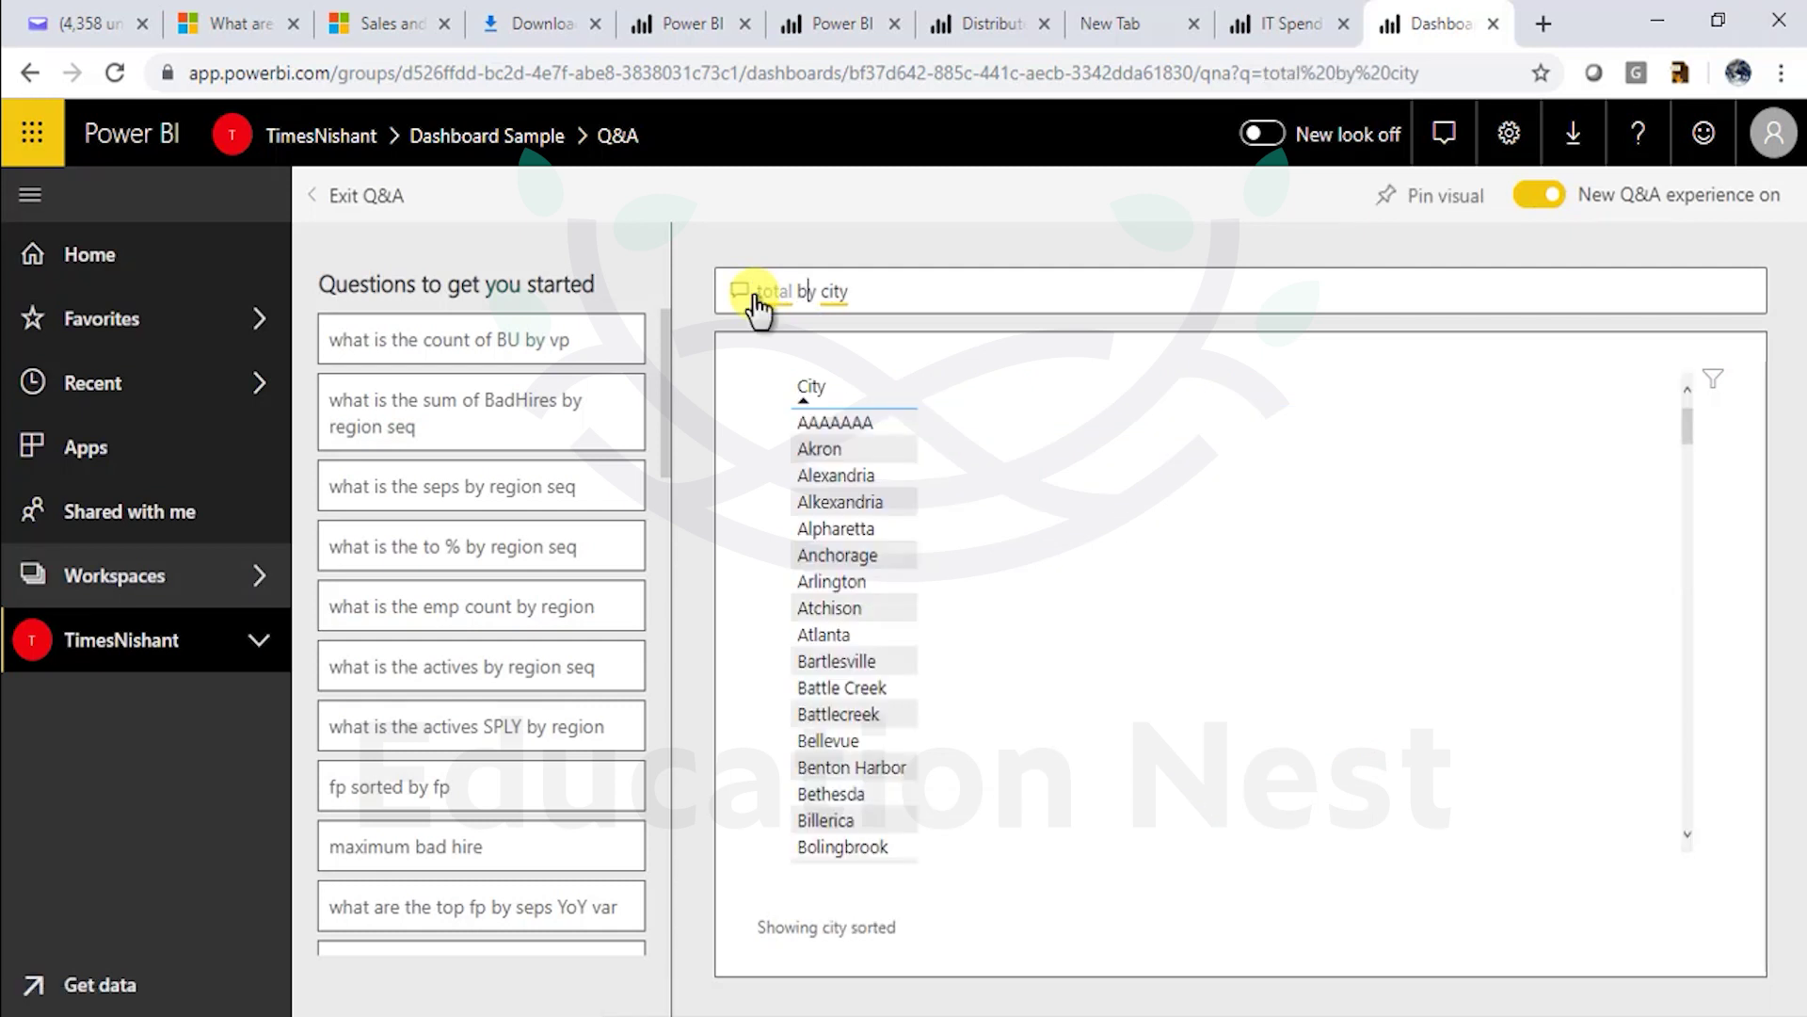
- Change the Q&A question to "discount by city"
double_click(759, 294)
type("dis")
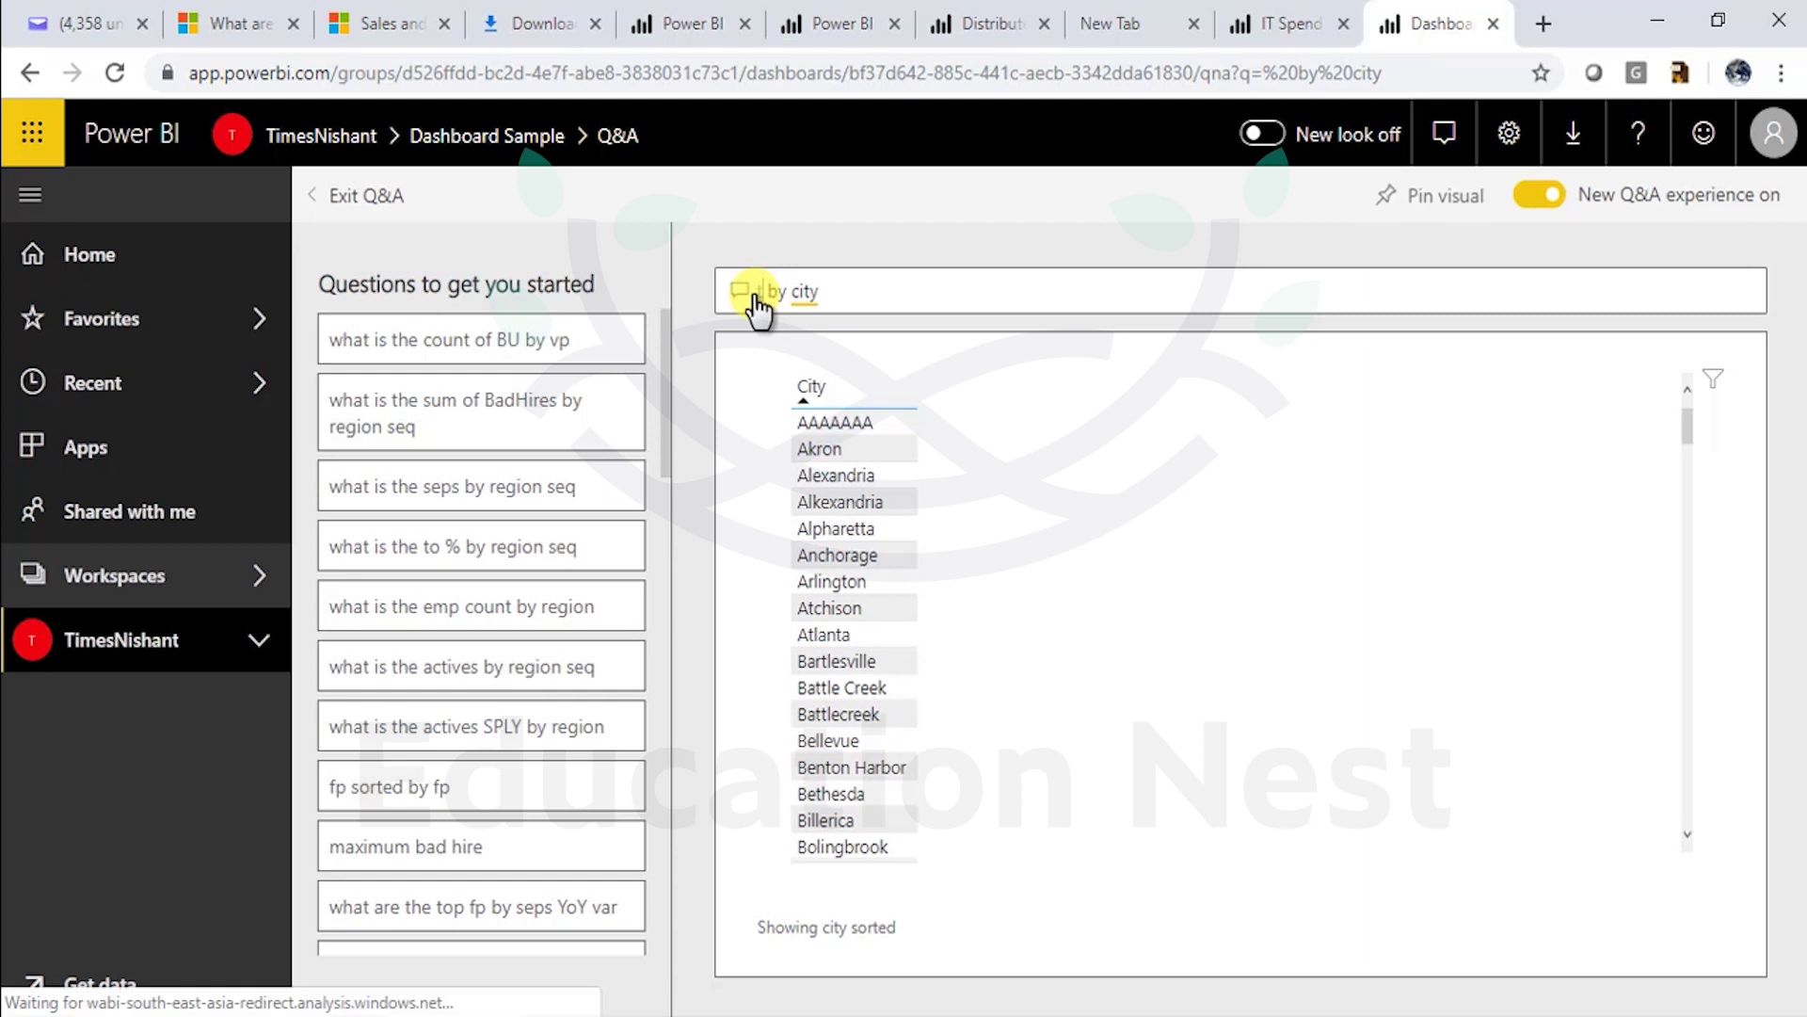
type("count")
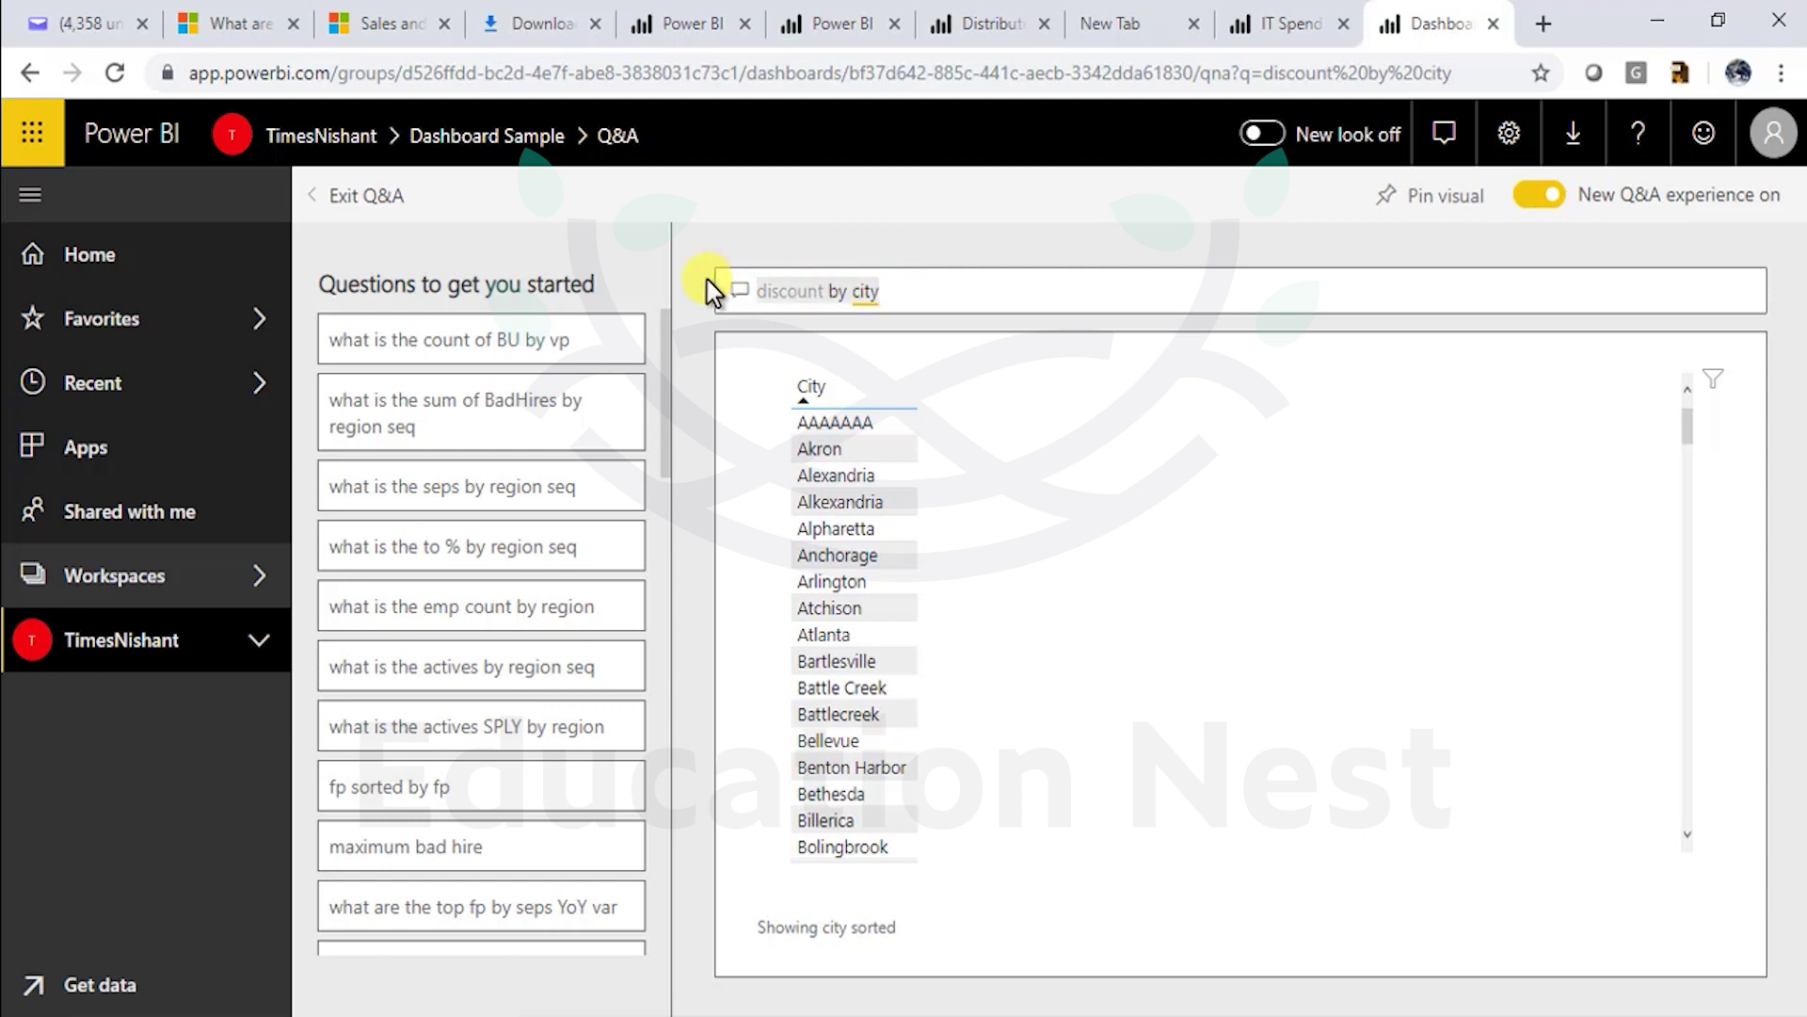
- Replace the Q&A question with "city by discount"
key("ctrl+a")
type("city ")
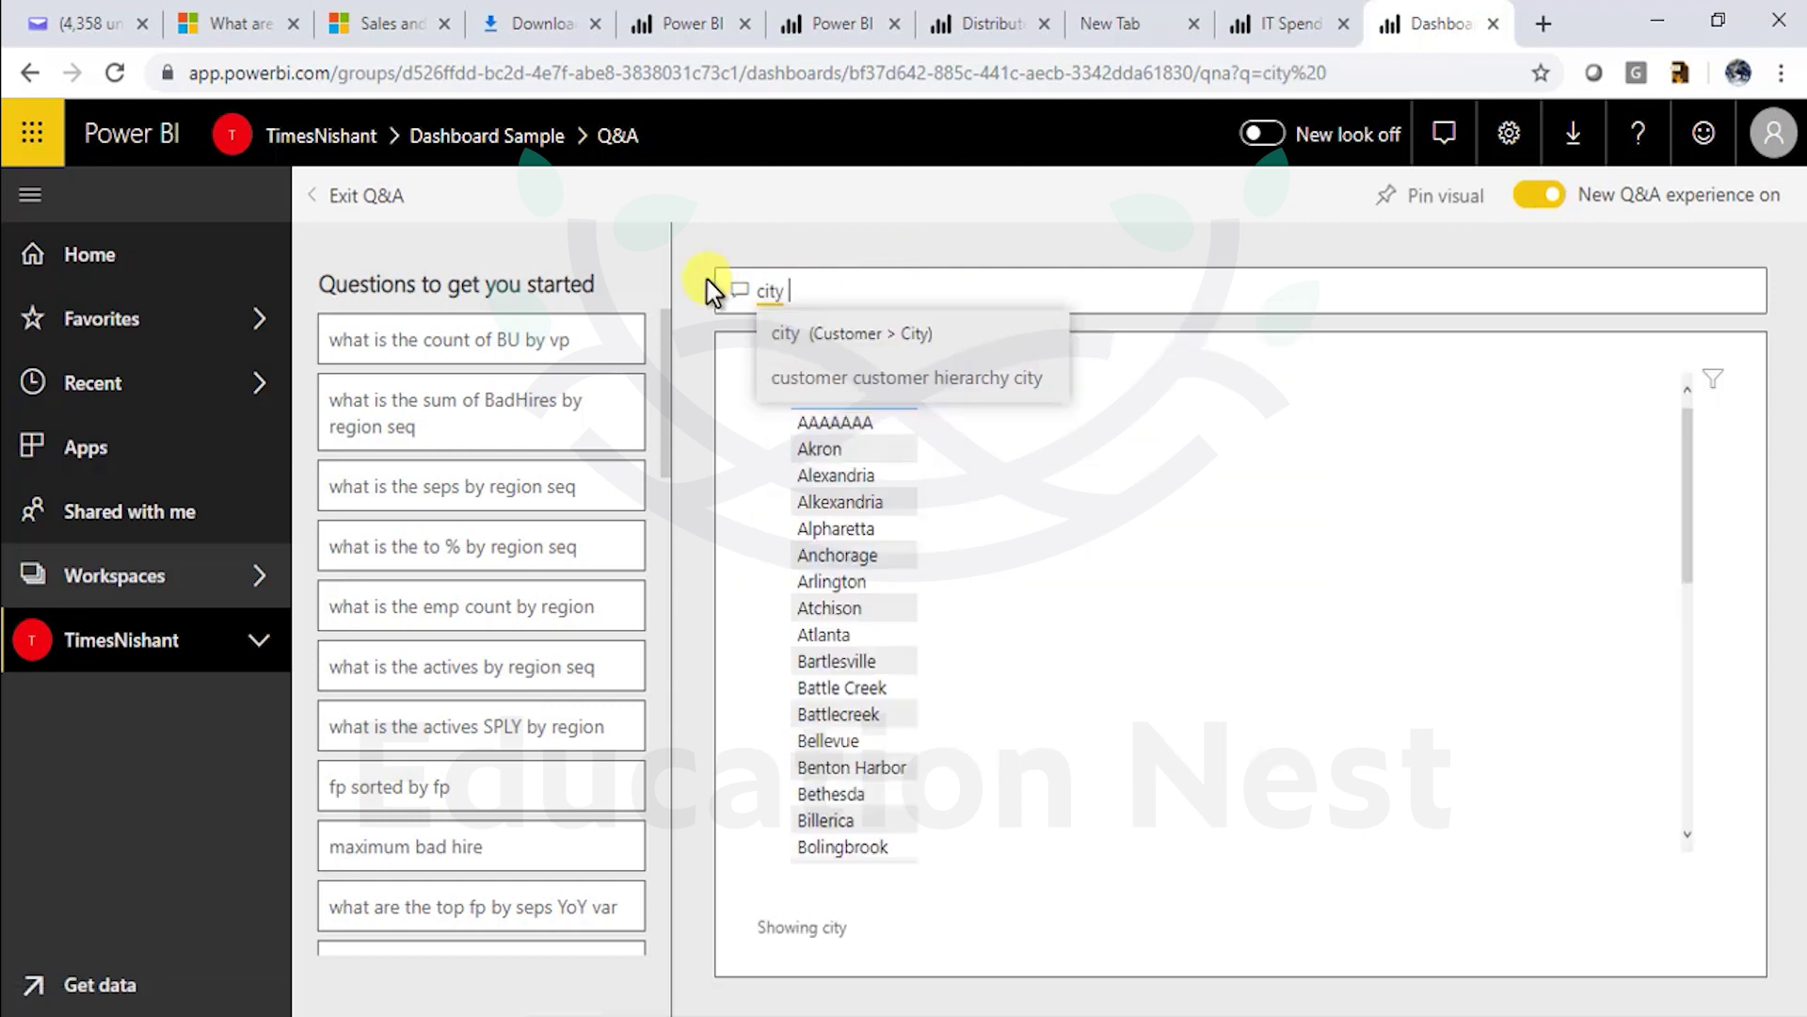
type("by ")
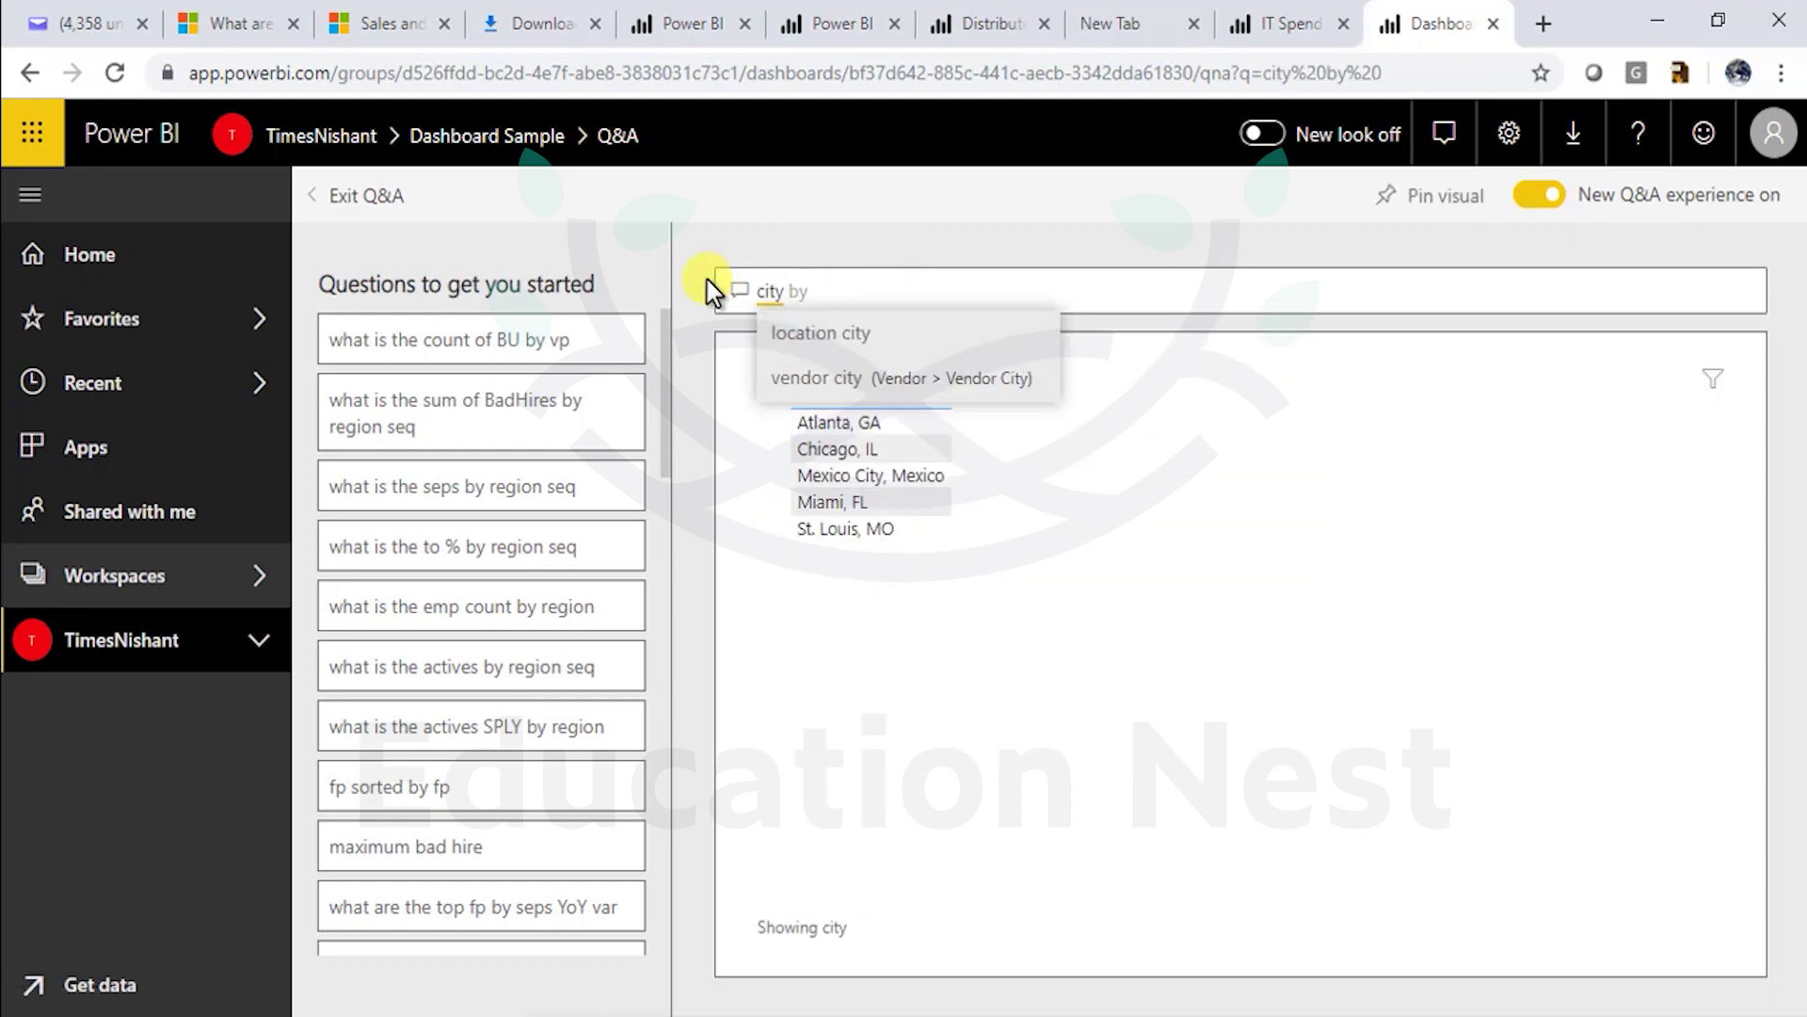
type("dis")
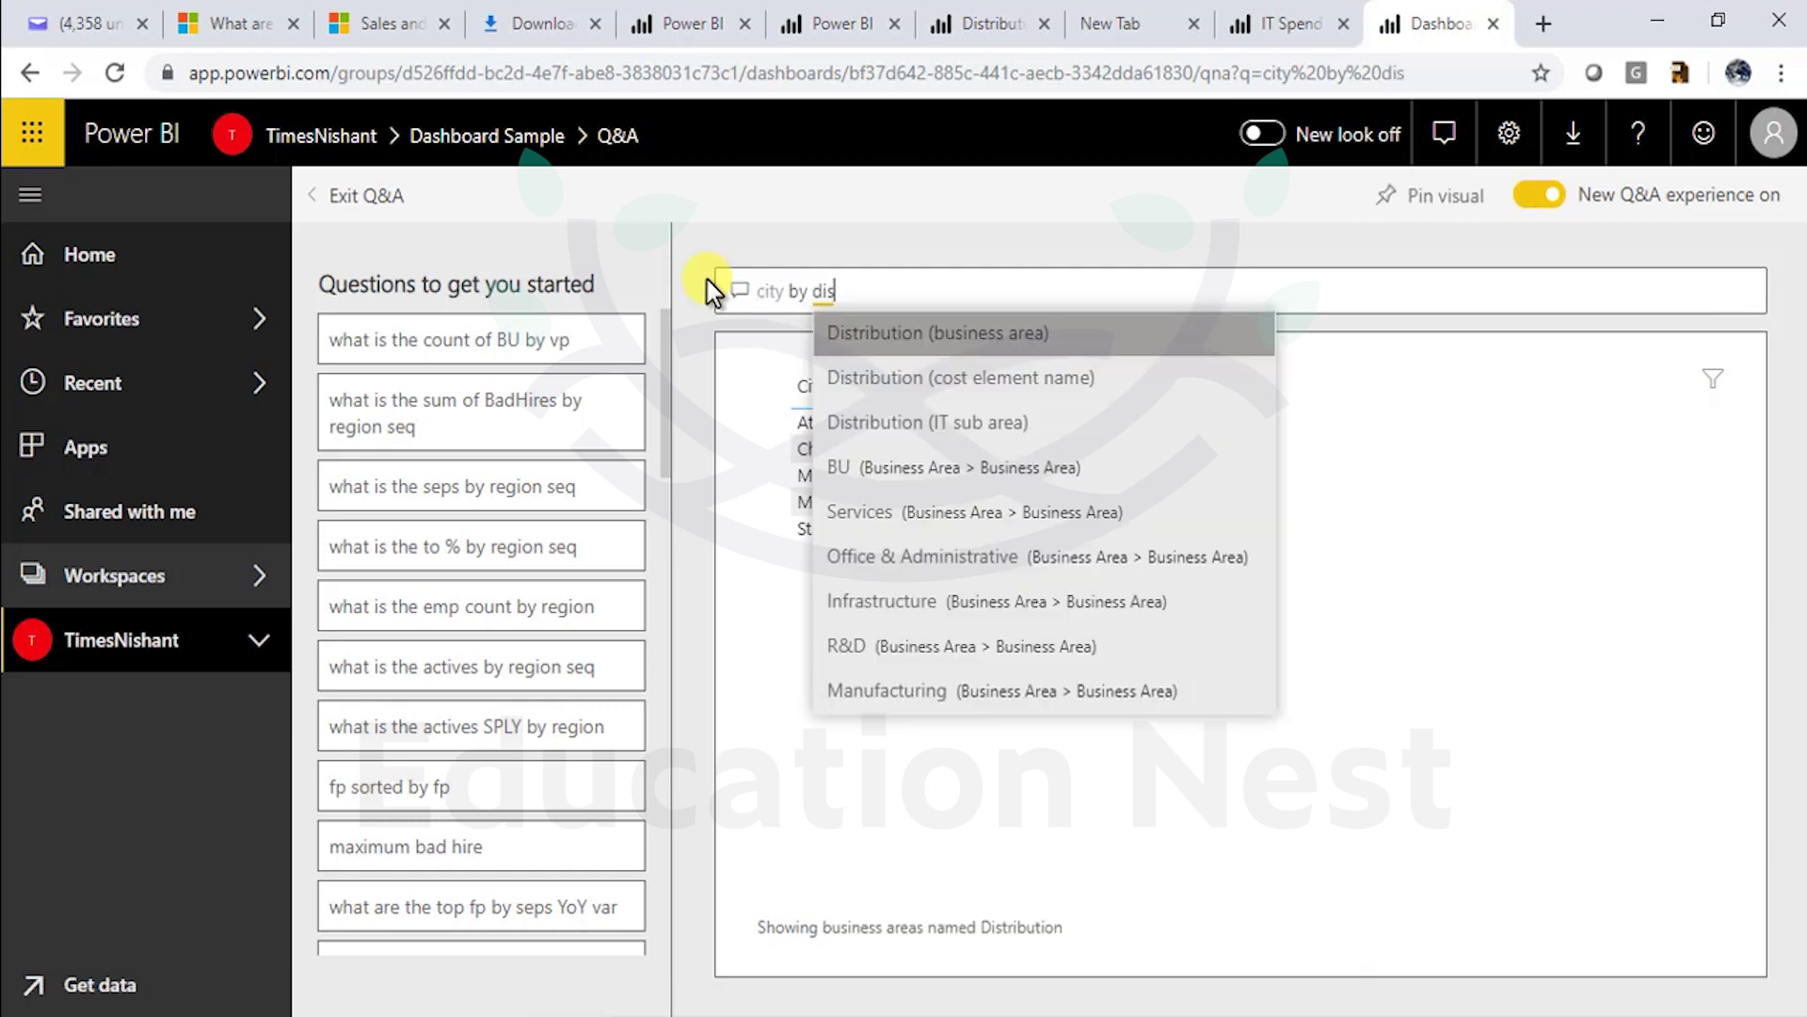
type("count")
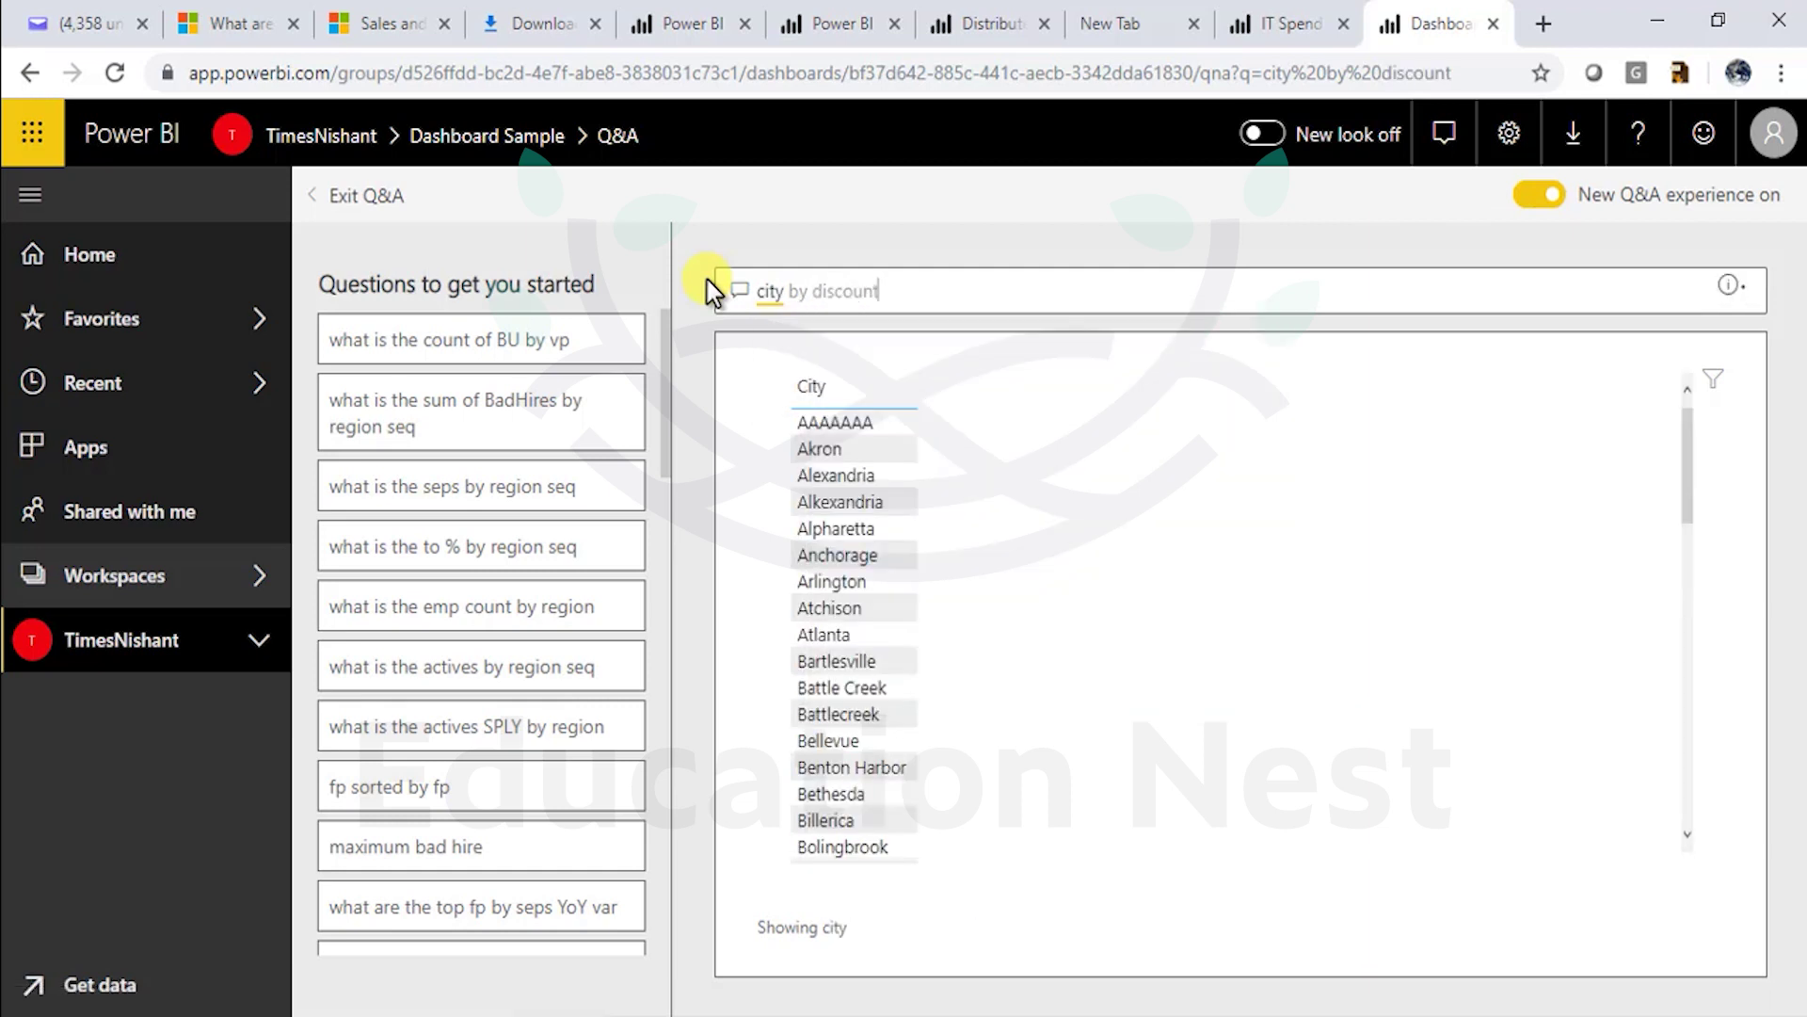
- Change the Q&A question to "city by Distribution (business area)" using the suggested term and remove the leftover text
key("Tab")
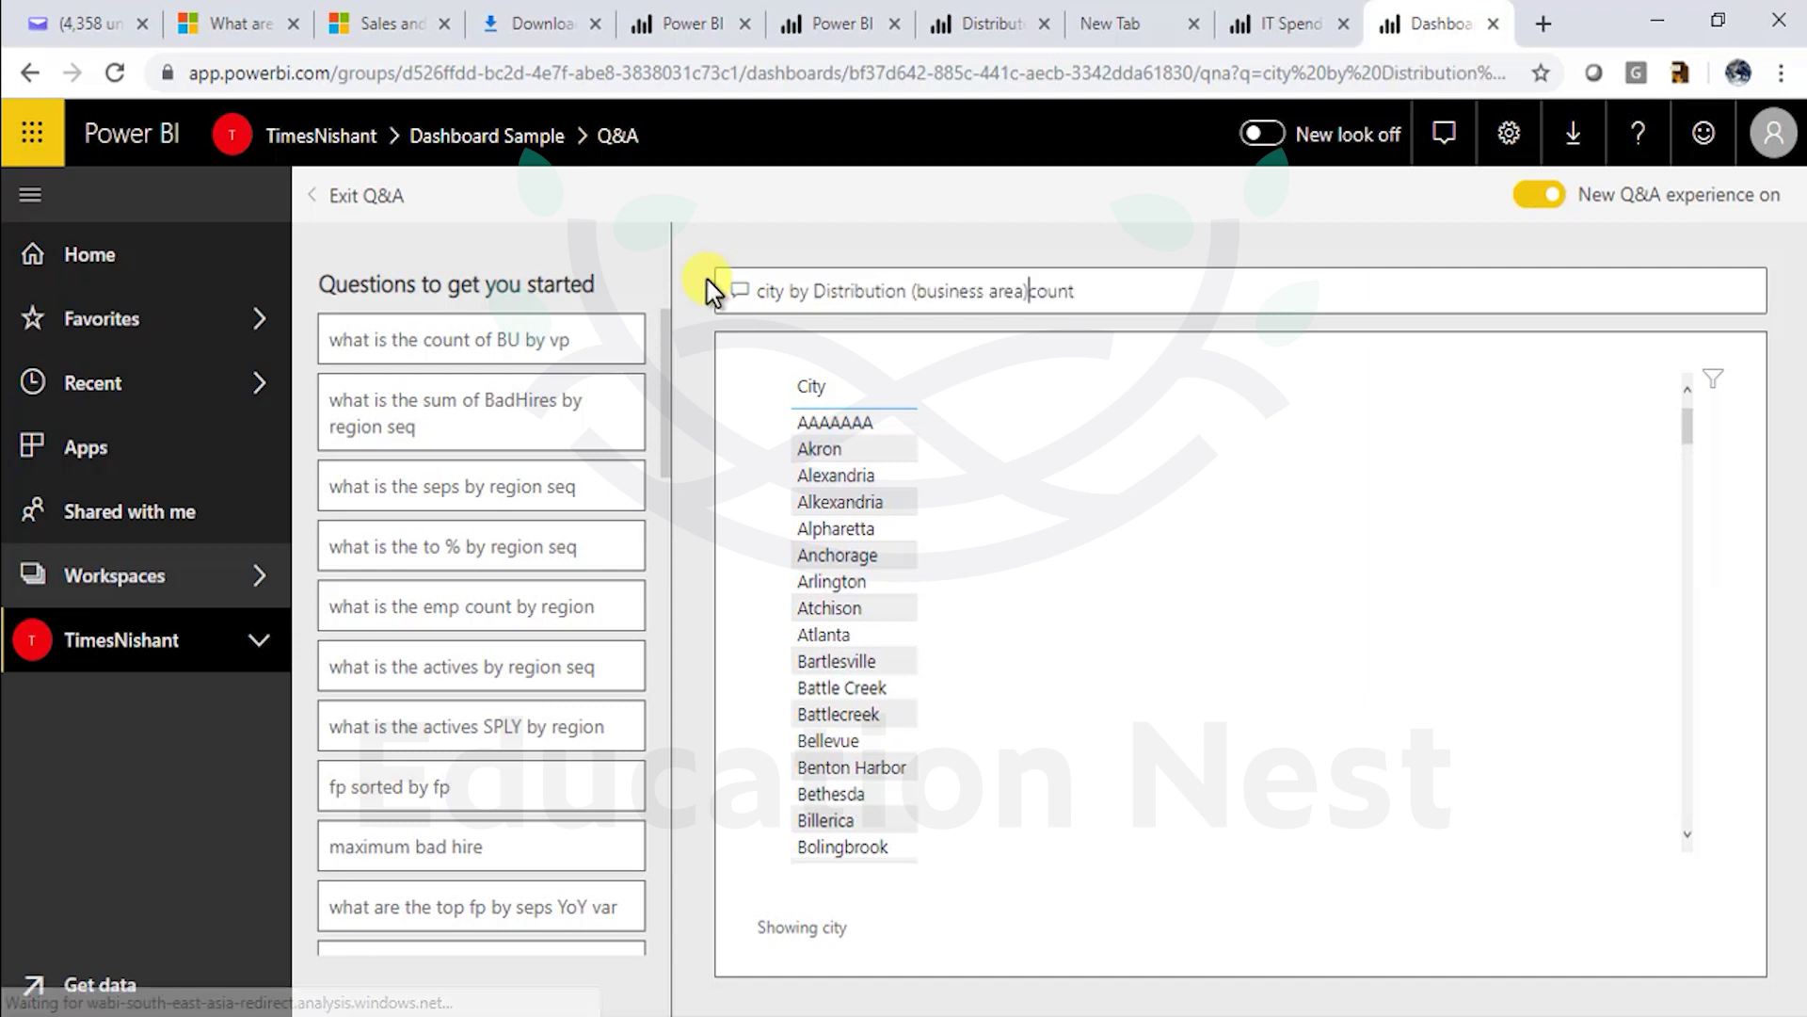
key("Delete")
key("Delete")
key("Delete")
key("Delete")
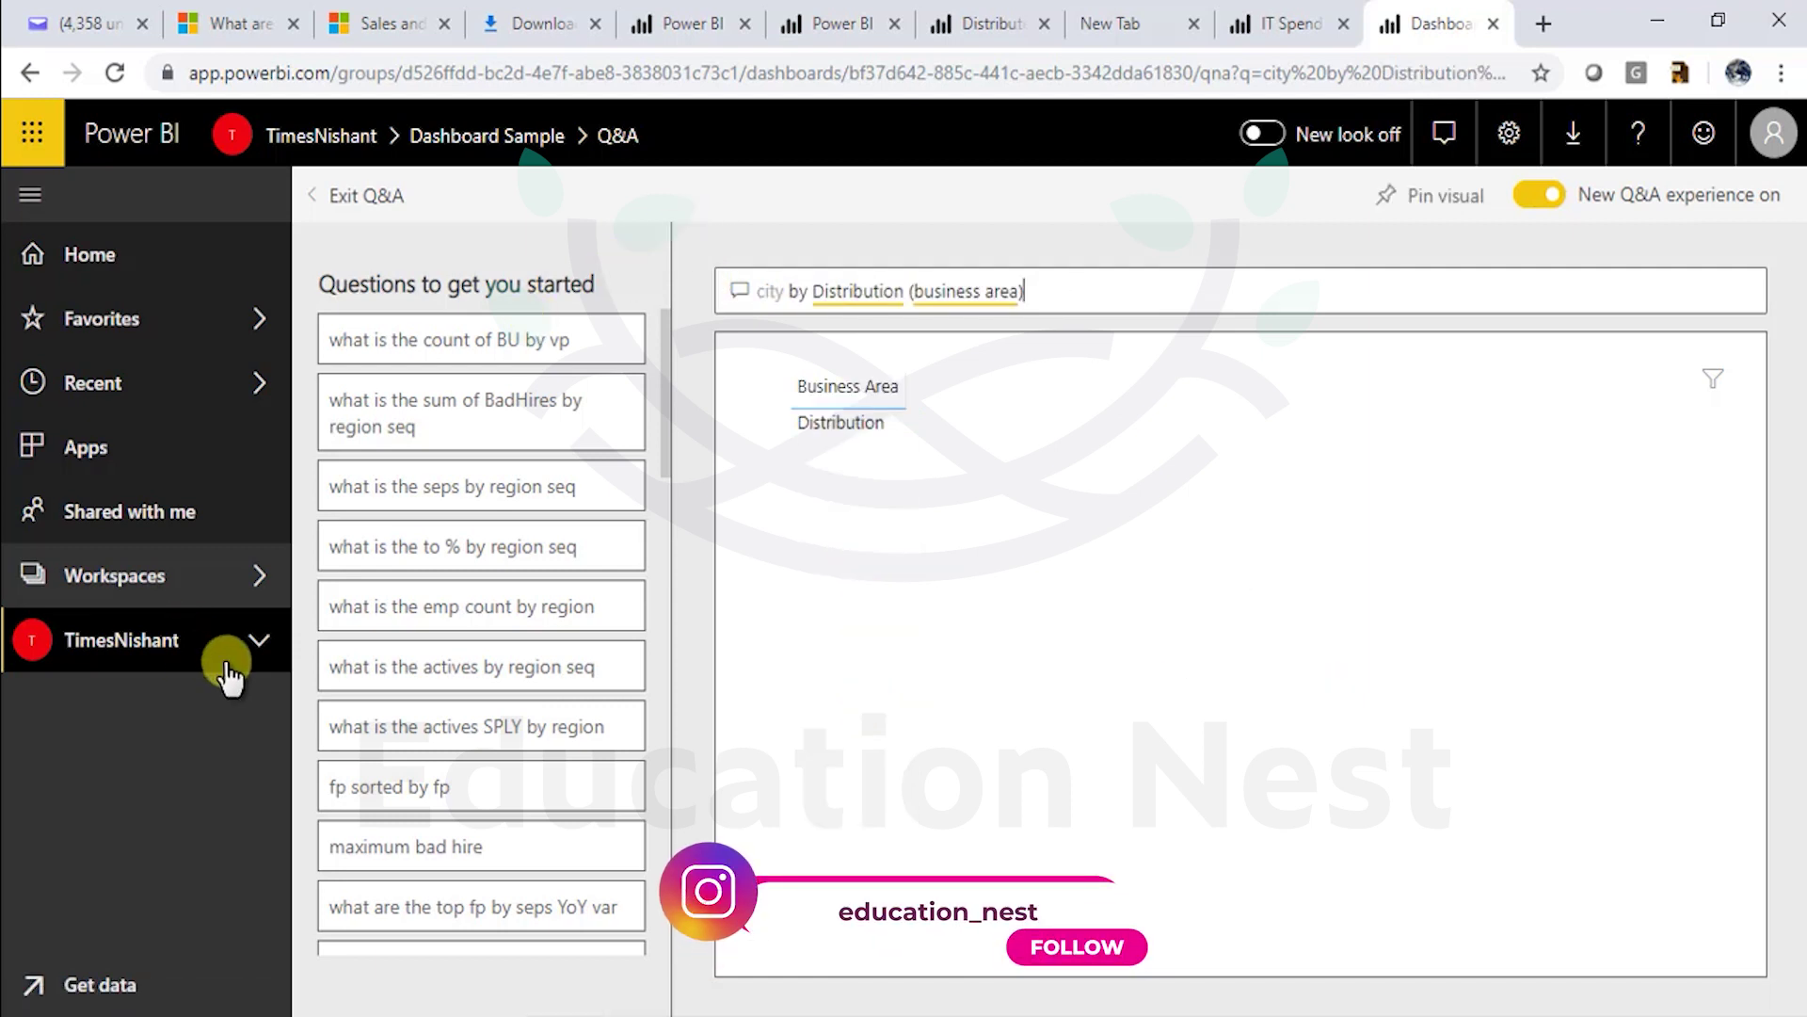
- Run the suggested question "what is the to % by region seq" and look through the other suggested questions
left_click(452, 553)
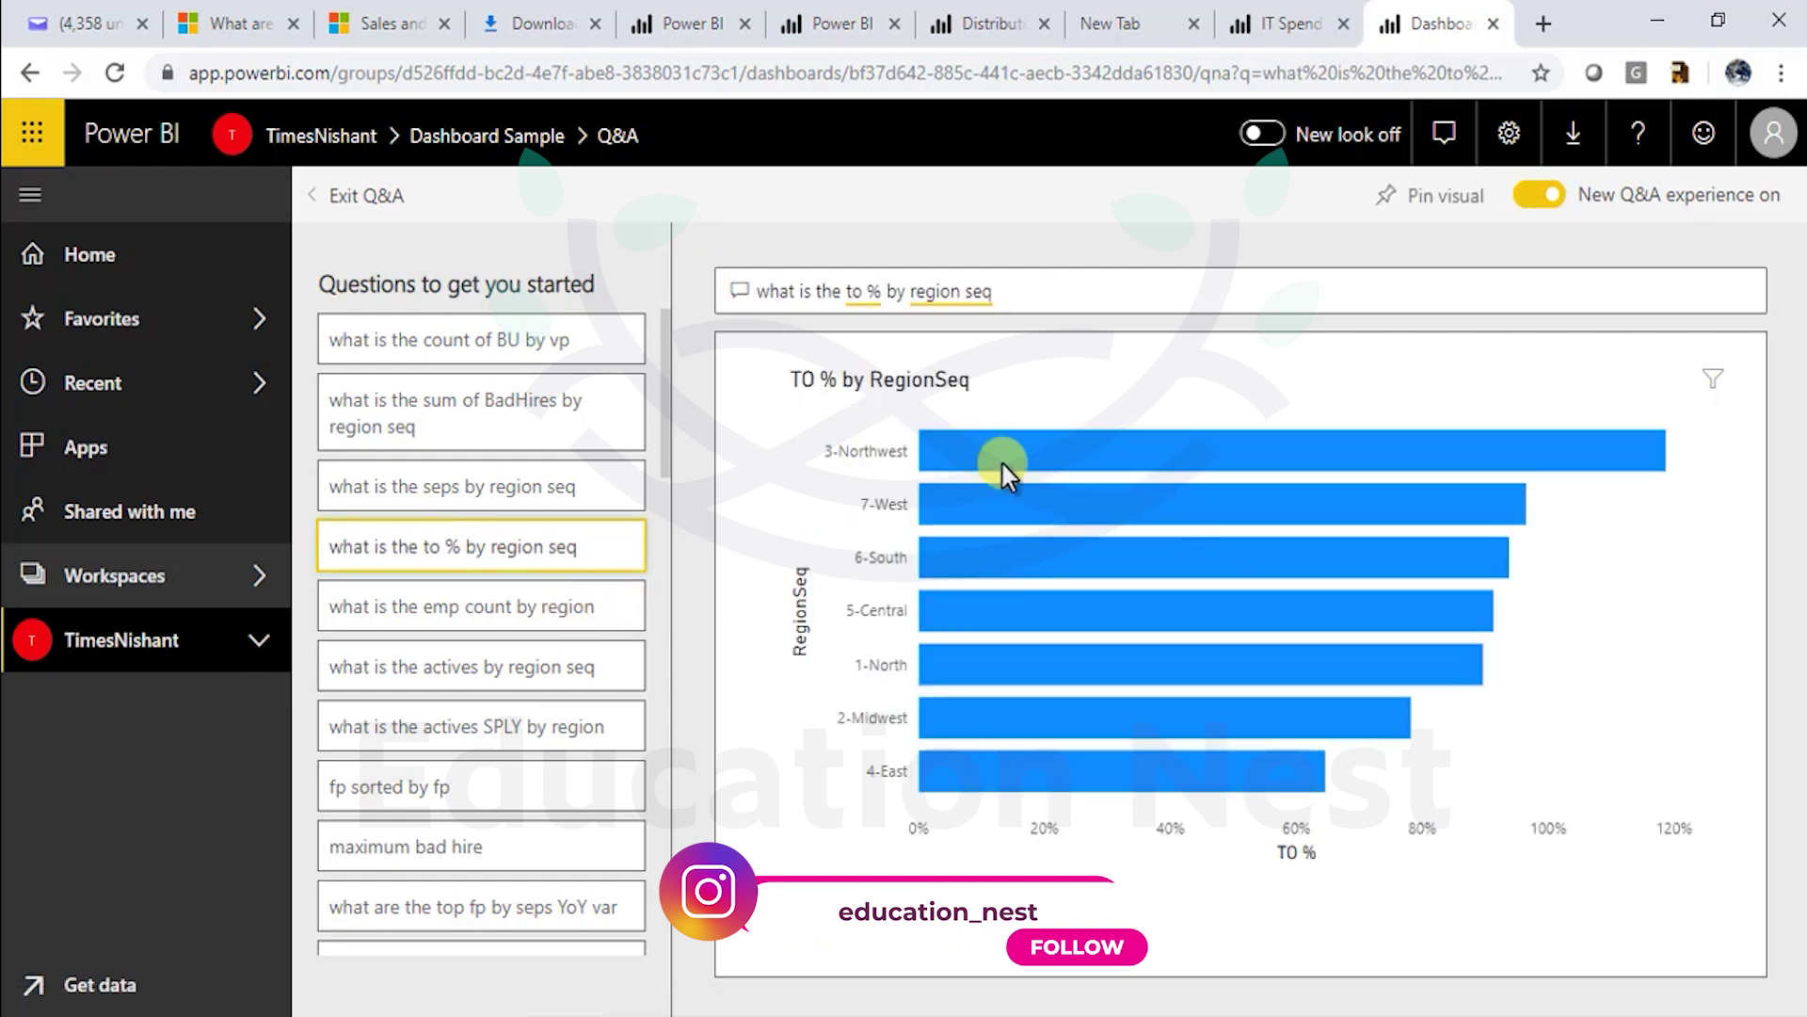
scroll(490, 786, "down", 5)
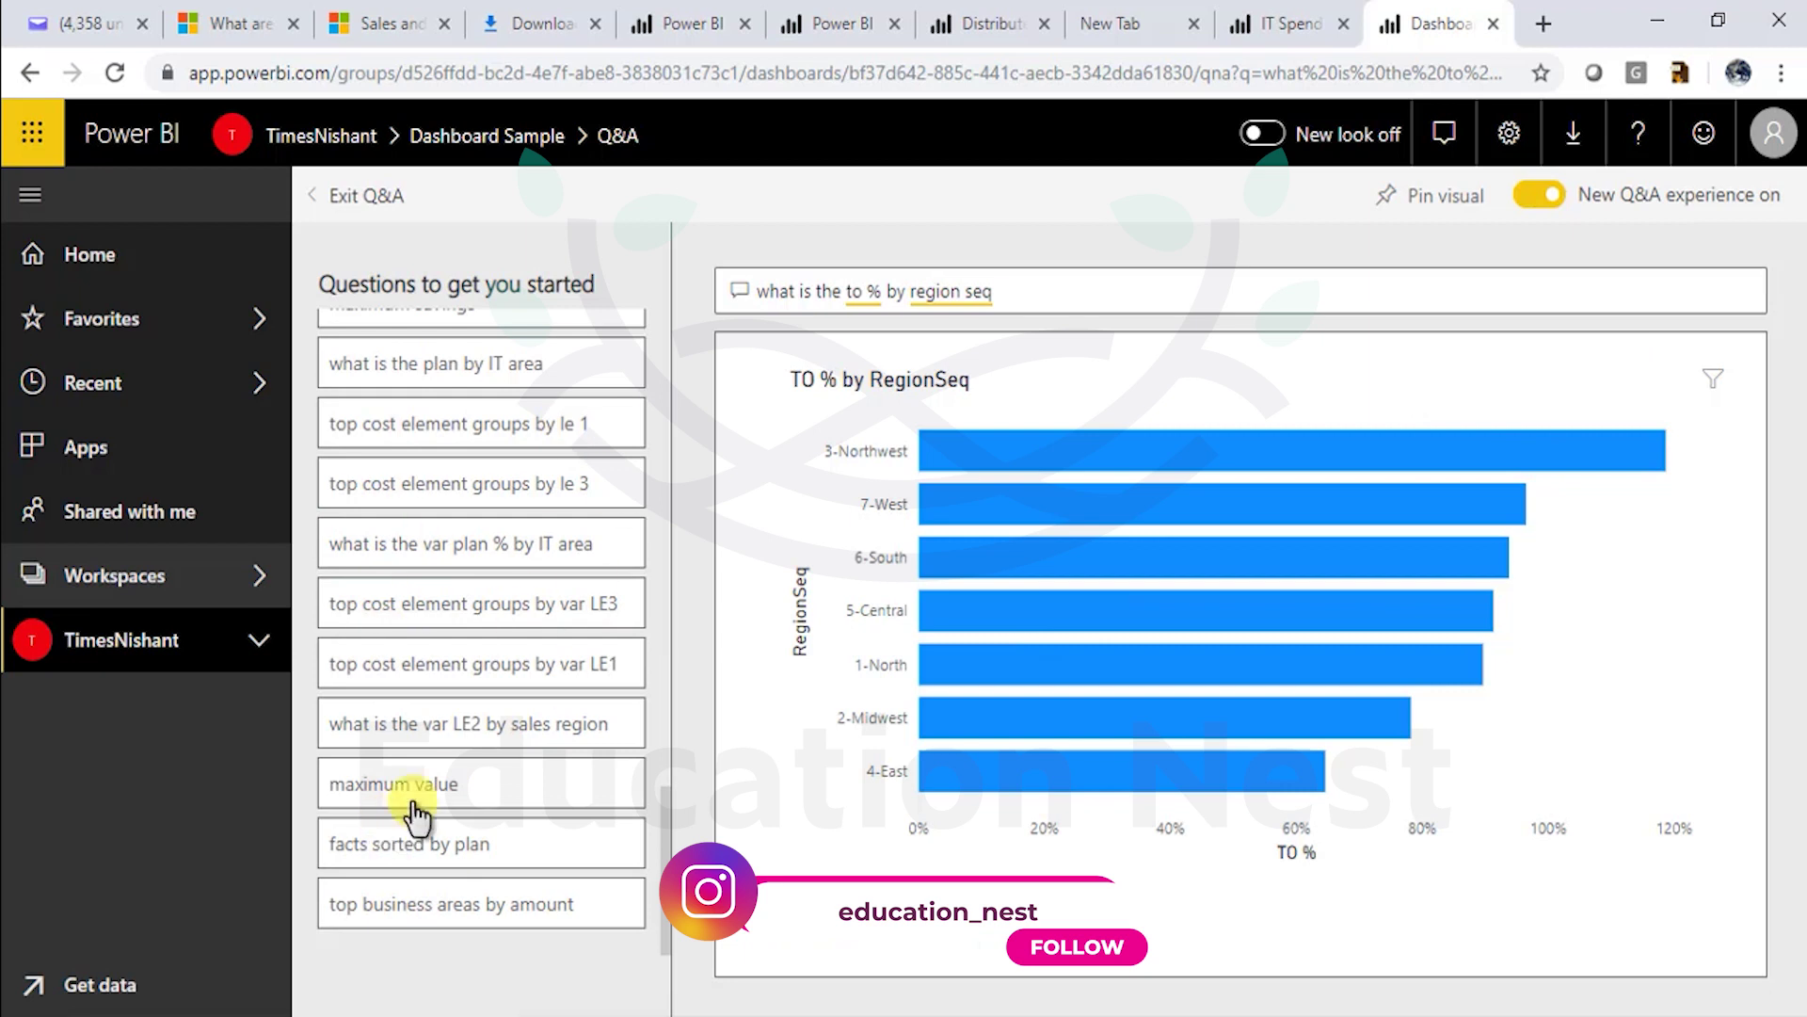
scroll(480, 489, "up", 5)
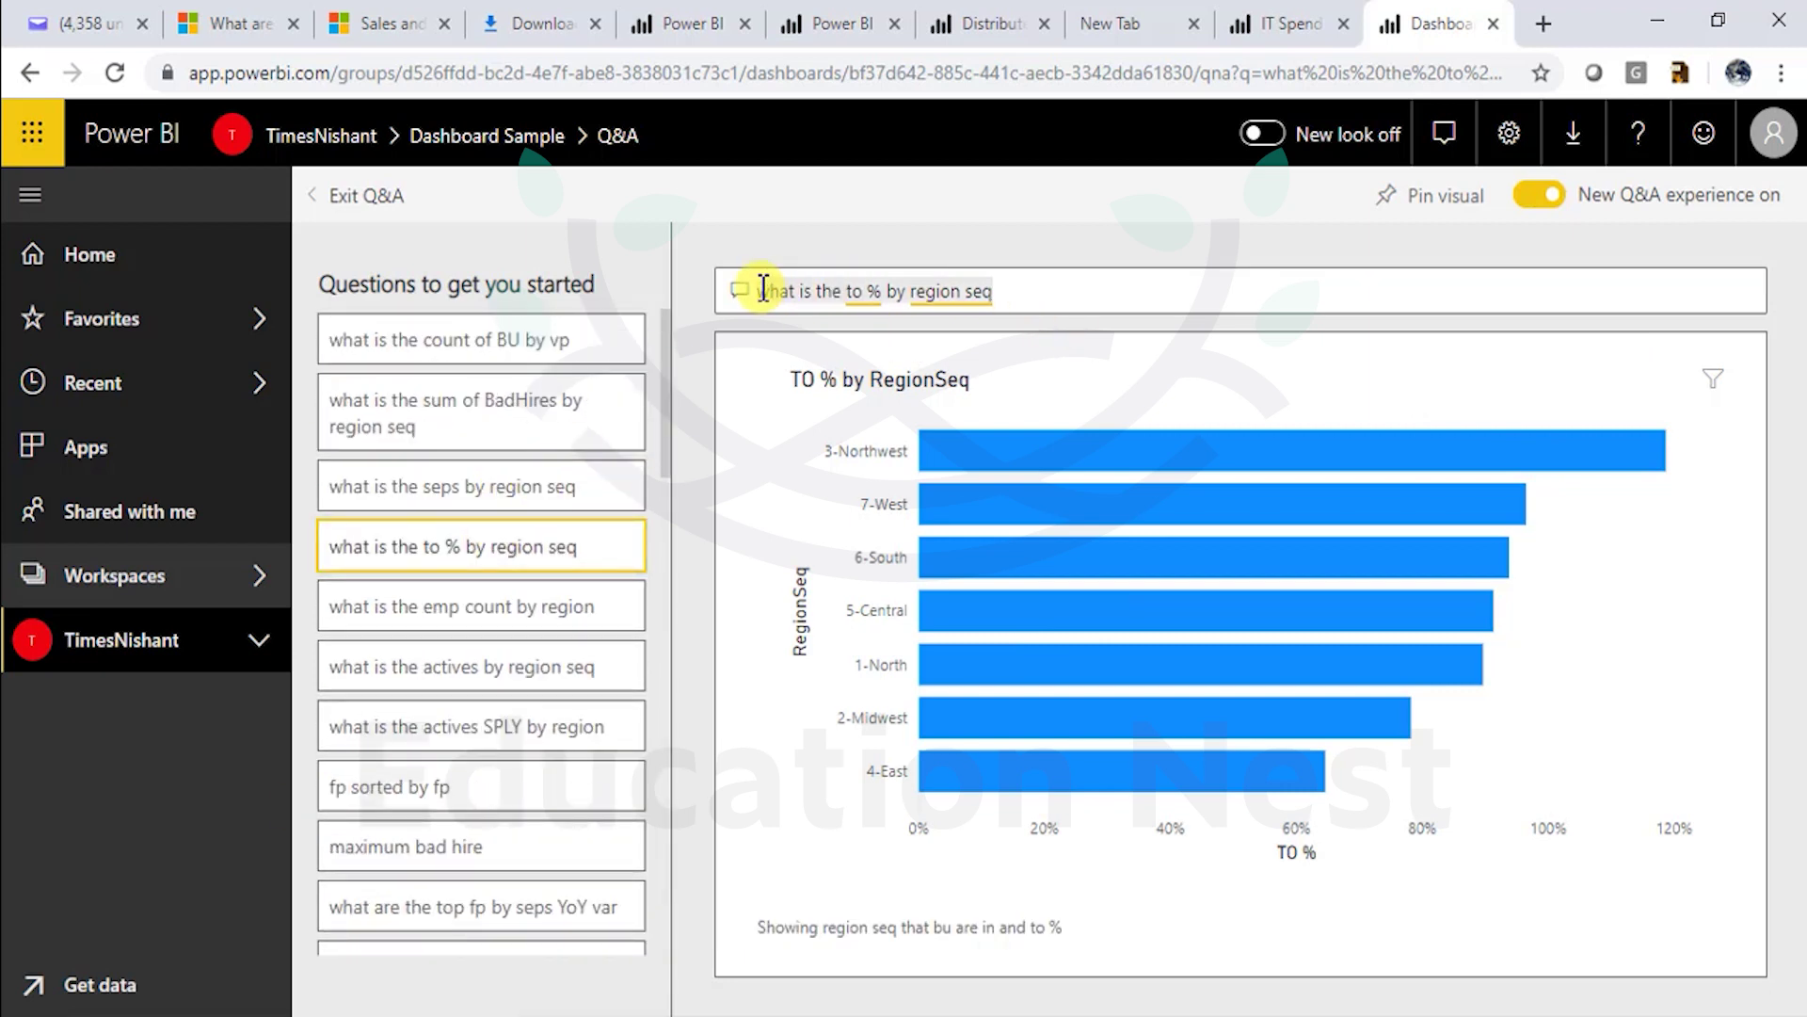
- Clear the Q&A question and ask "count of genders" using the suggested completion
key("ctrl+a")
key("BackSpace")
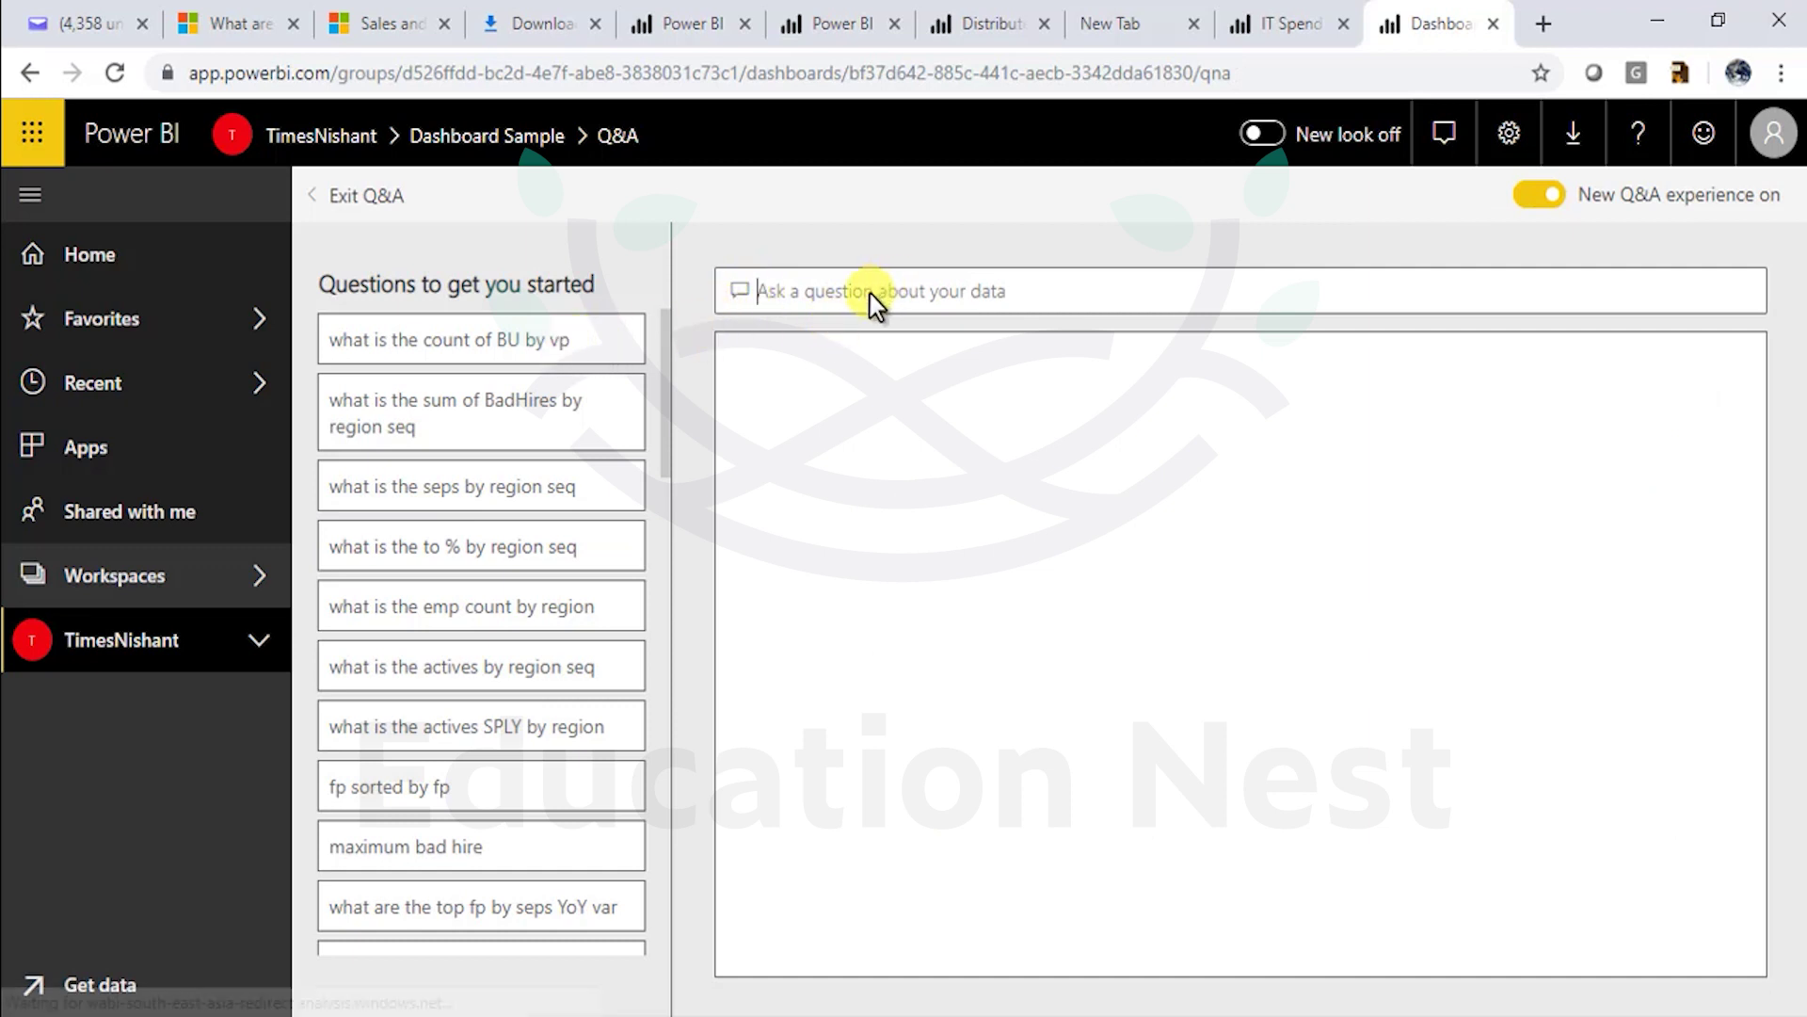
type("count")
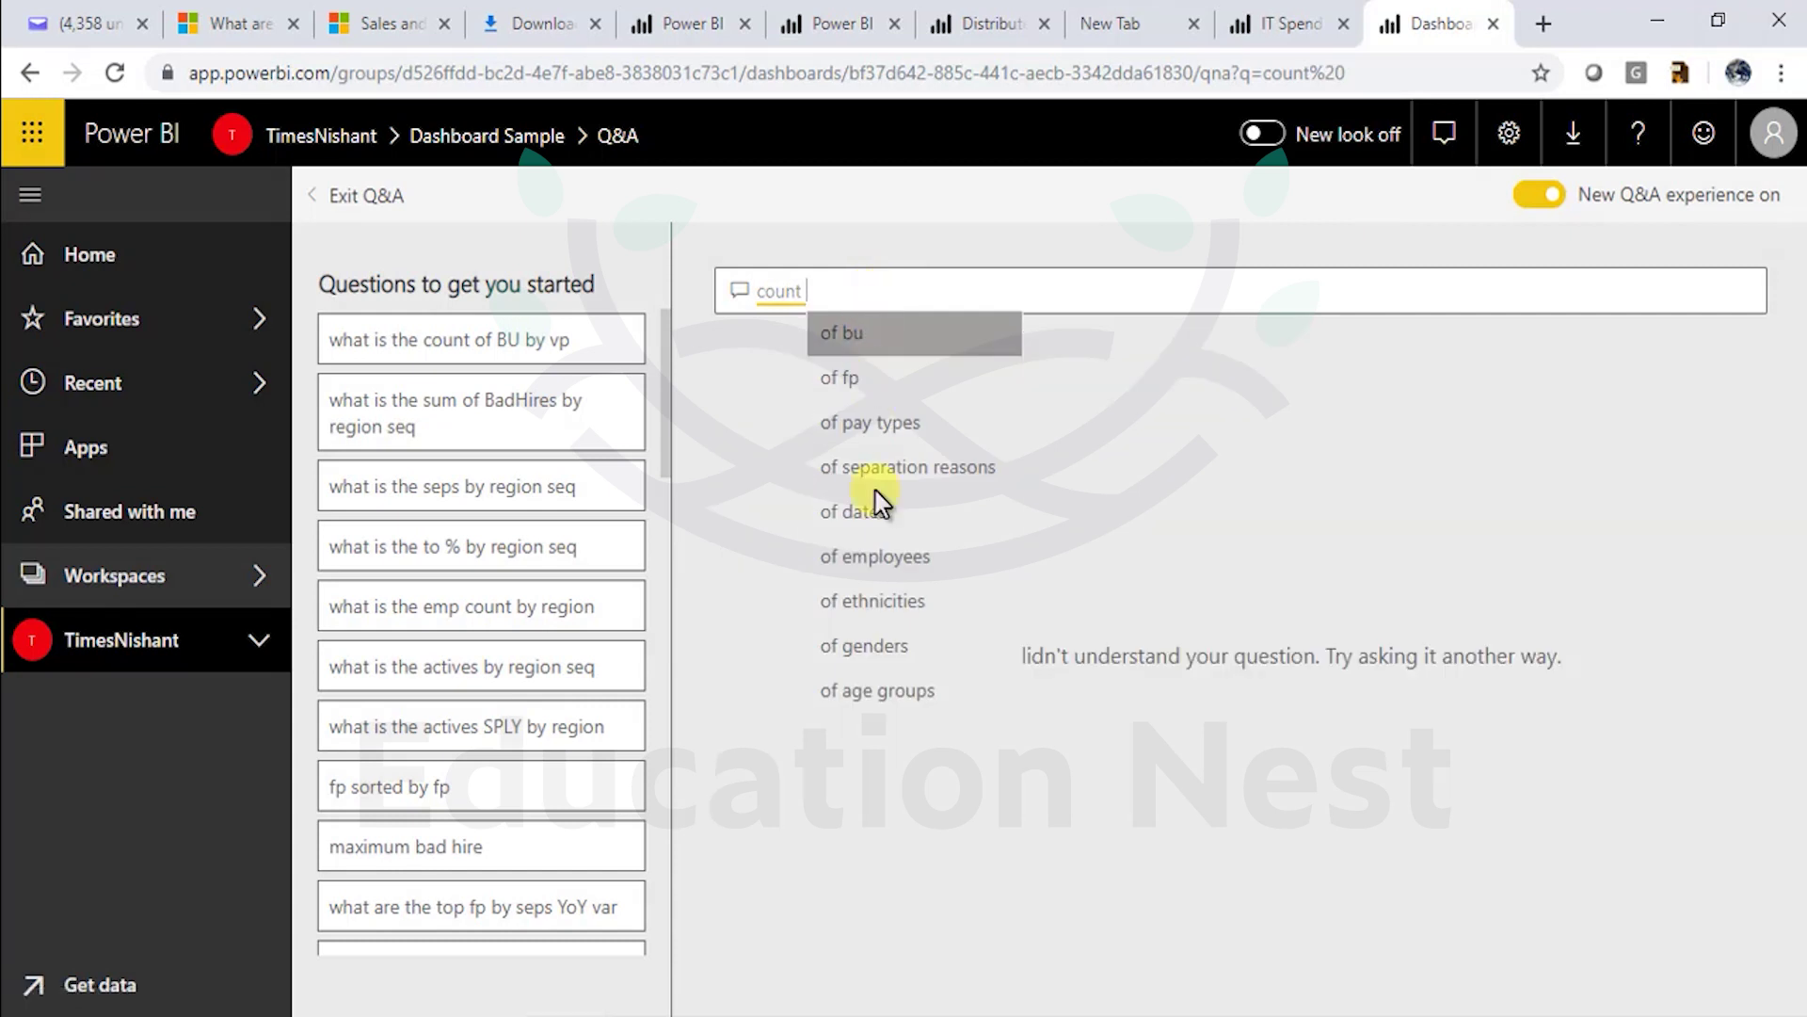
left_click(874, 645)
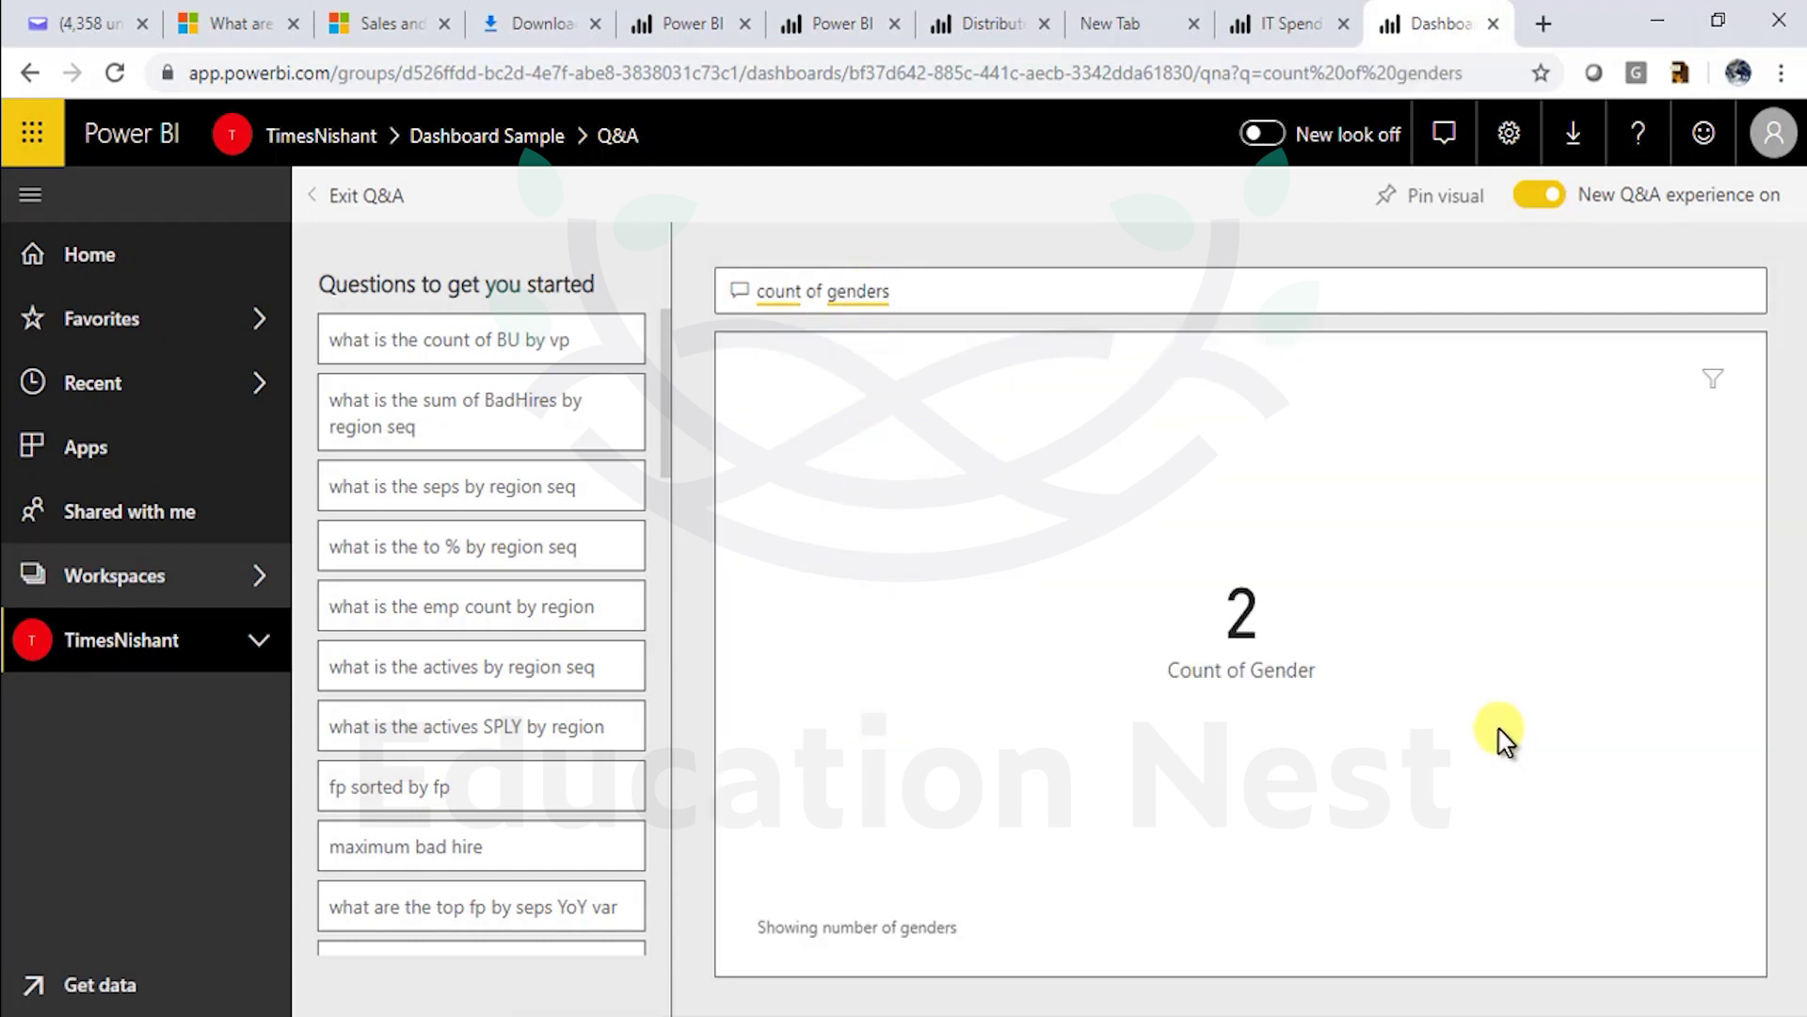
- Replace the Q&A question with "gender by age"
double_click(857, 292)
key("BackSpace")
key("BackSpace")
key("BackSpace")
key("BackSpace")
key("BackSpace")
key("BackSpace")
key("BackSpace")
key("BackSpace")
key("BackSpace")
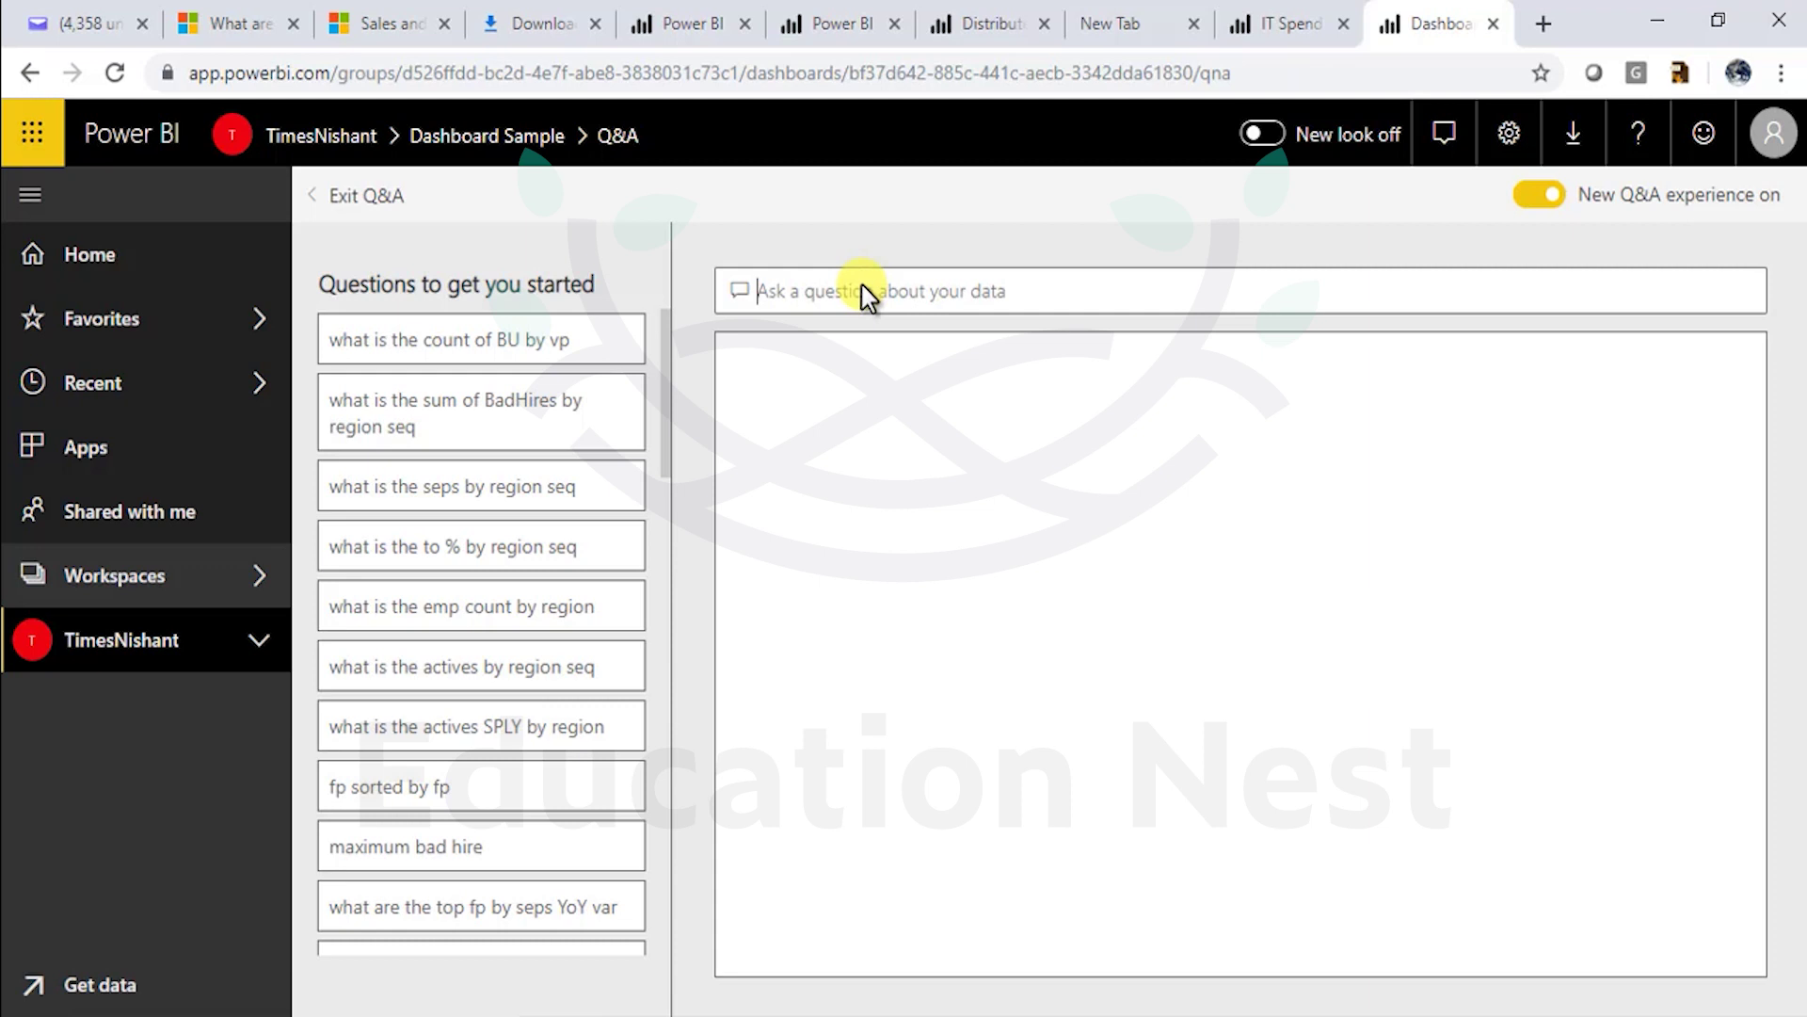
type("gender ")
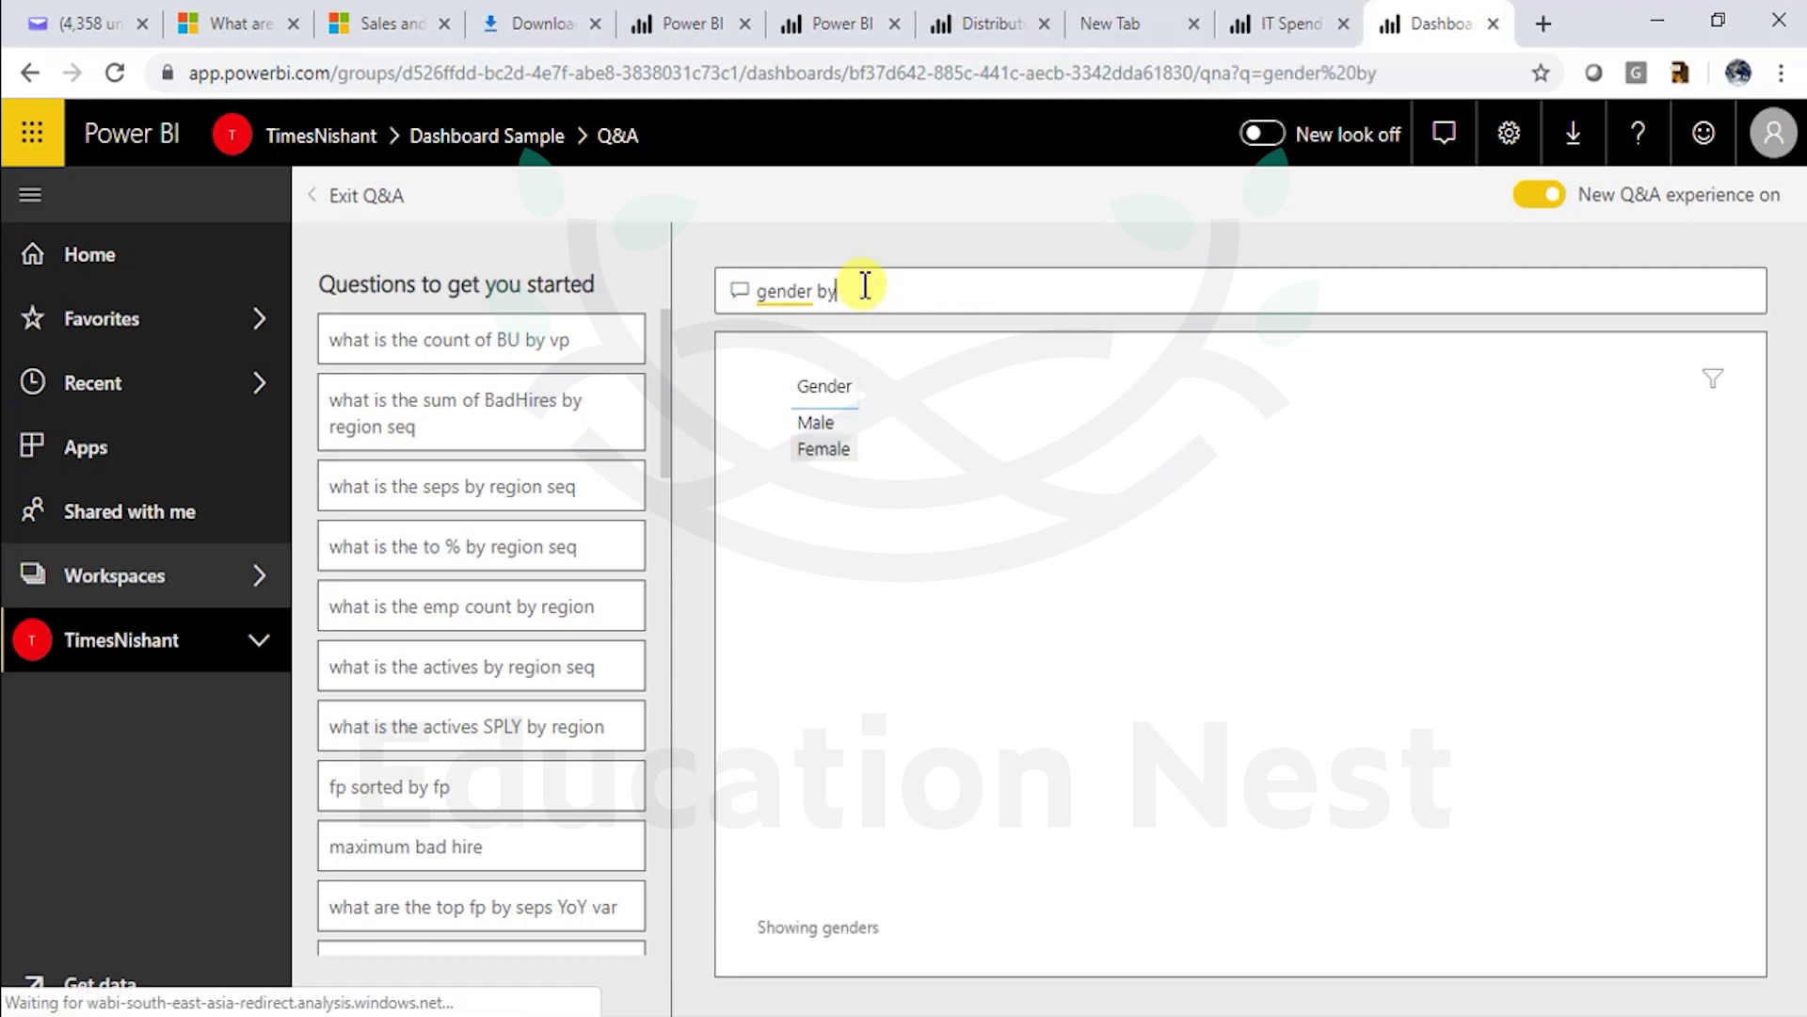
type("by age")
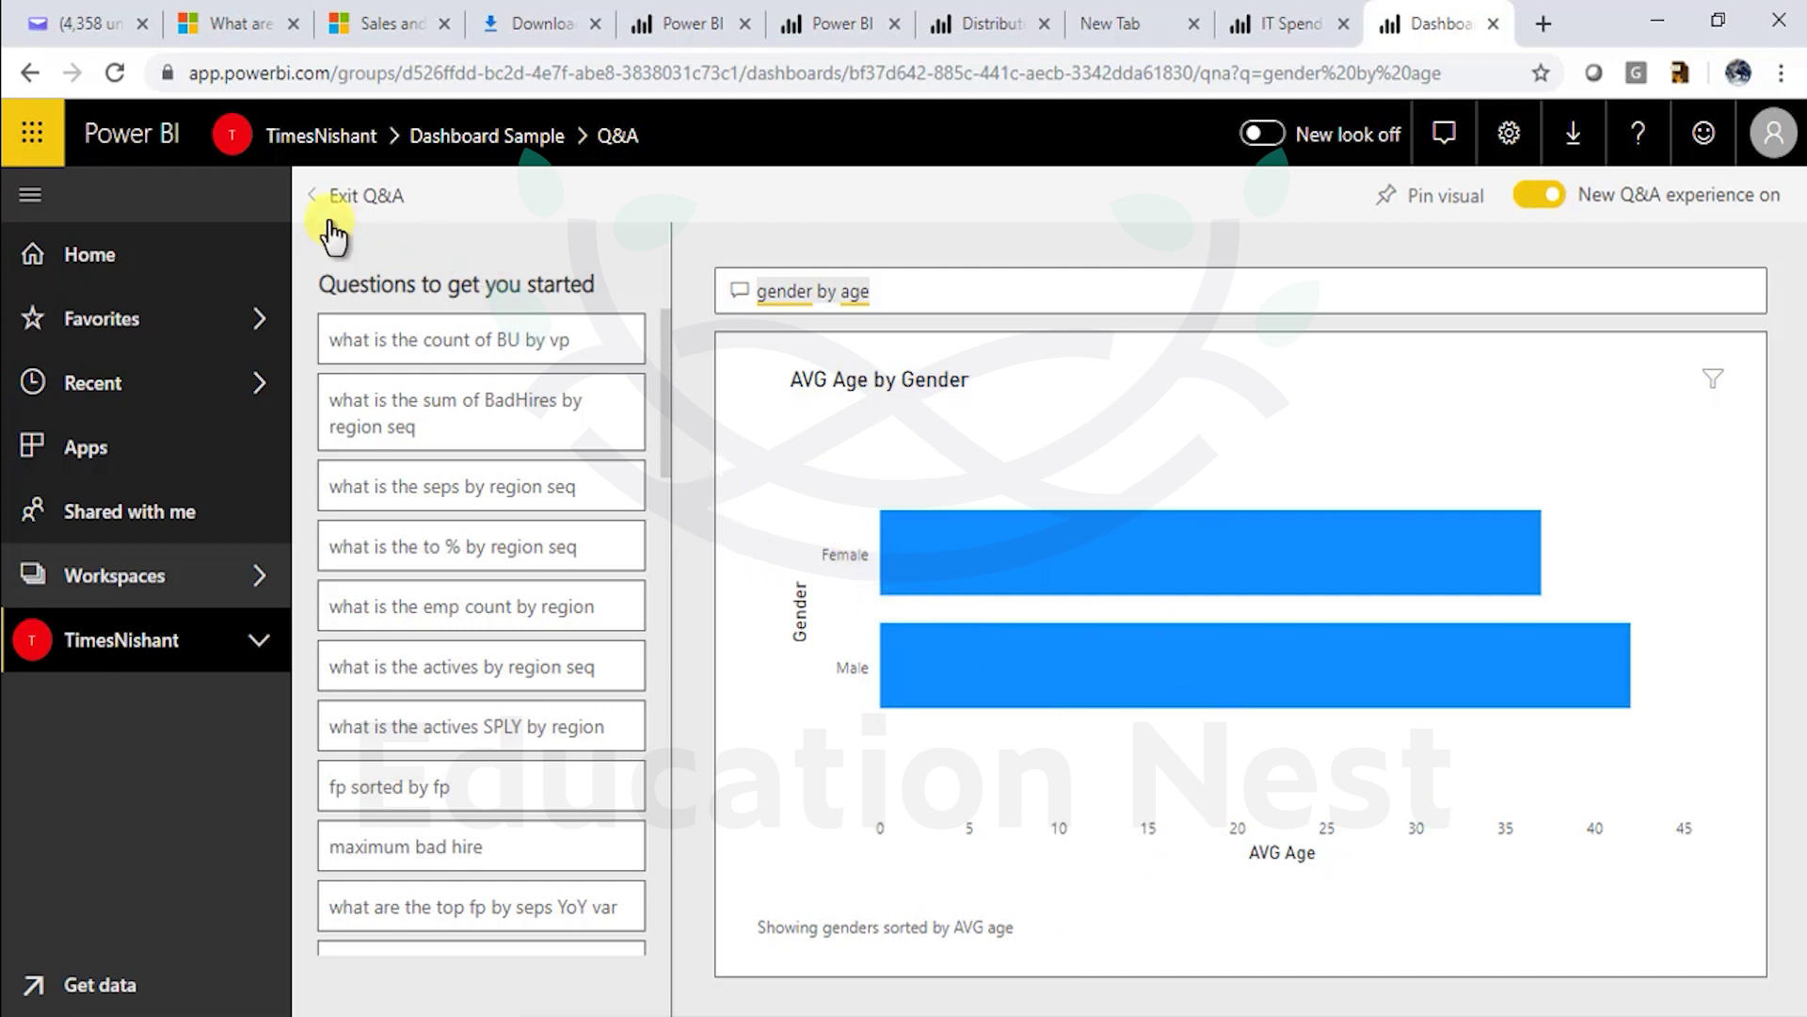
- Exit Q&A and return to the current workspace's list of dashboards
left_click(363, 195)
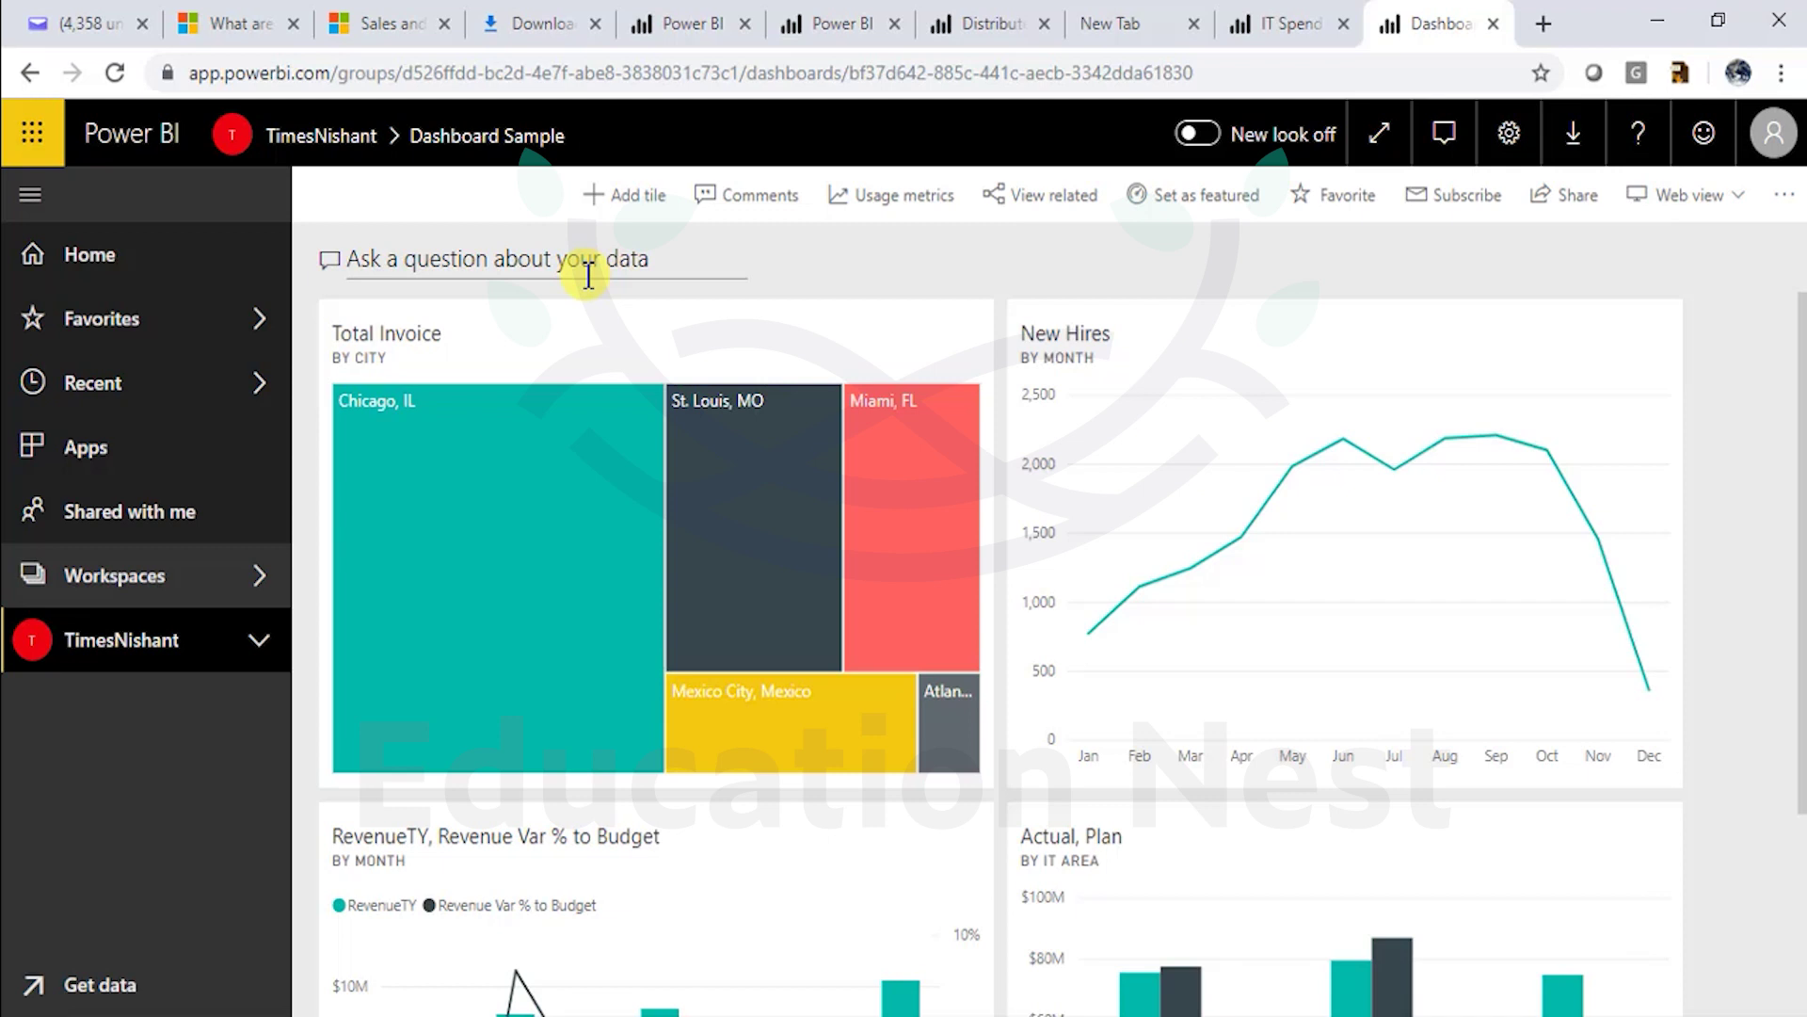
left_click(396, 650)
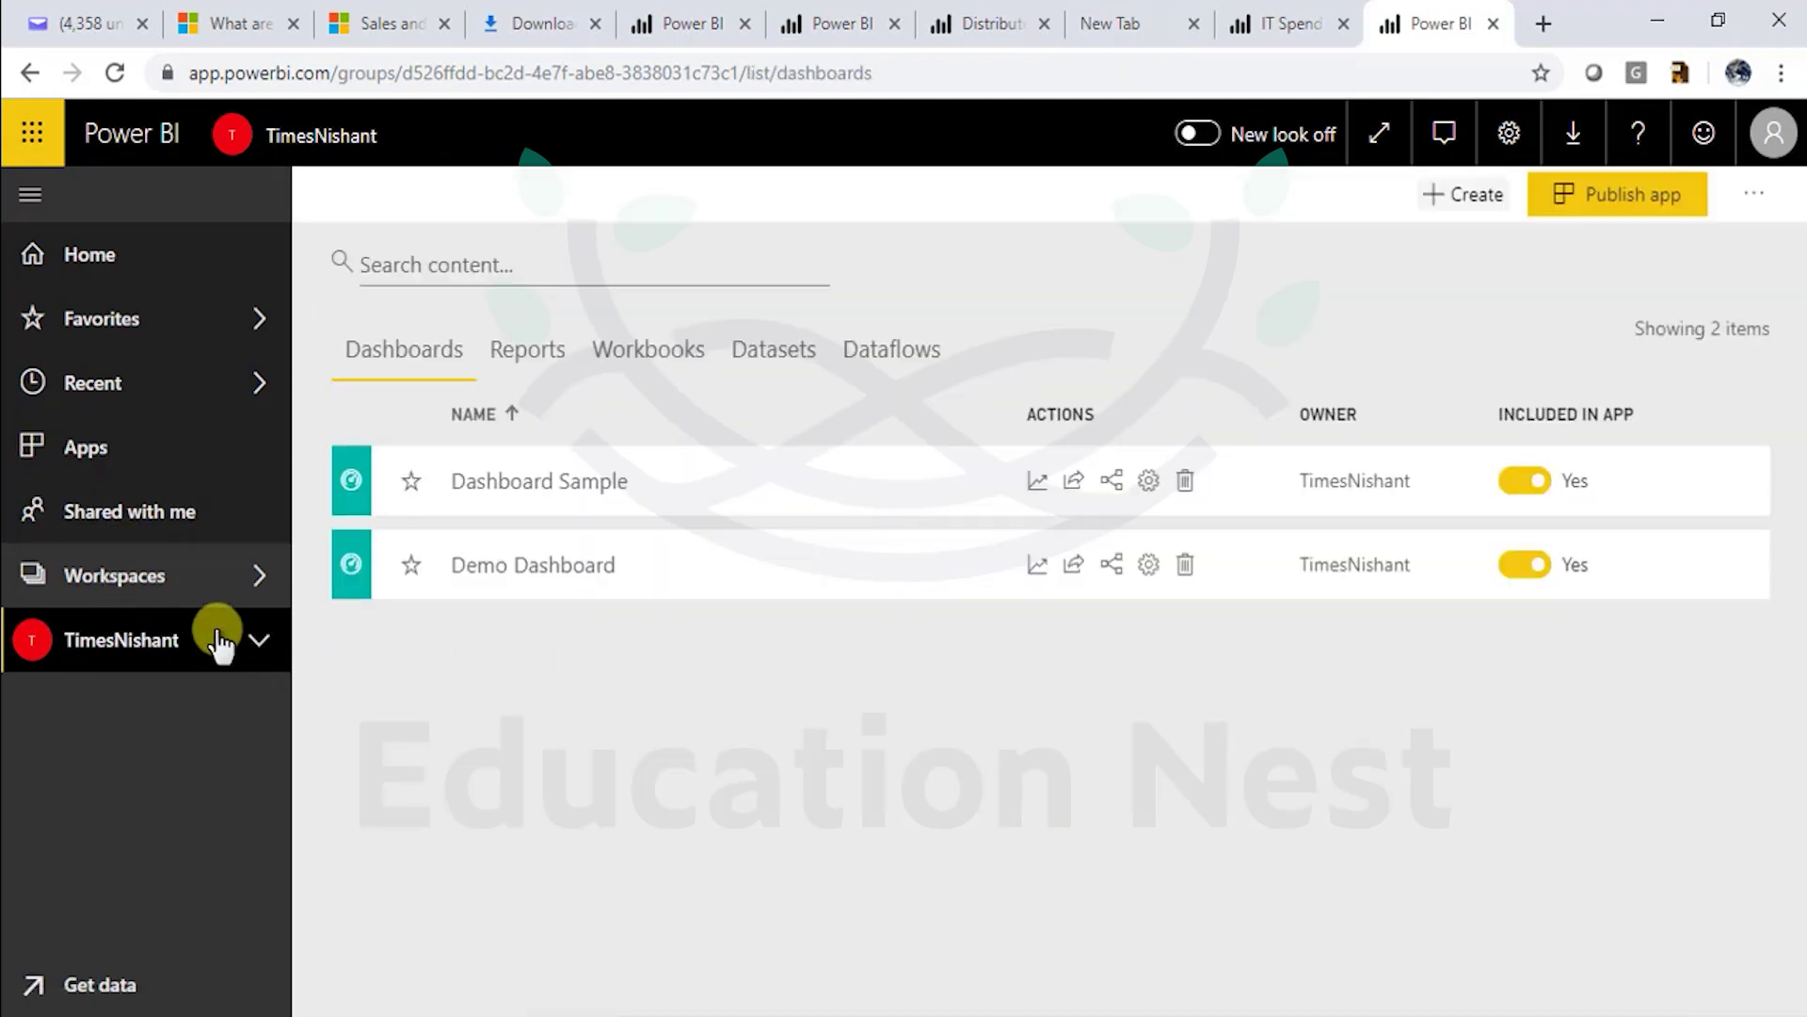
- Create a workspace named "Test NV" with the description "NV"
left_click(229, 593)
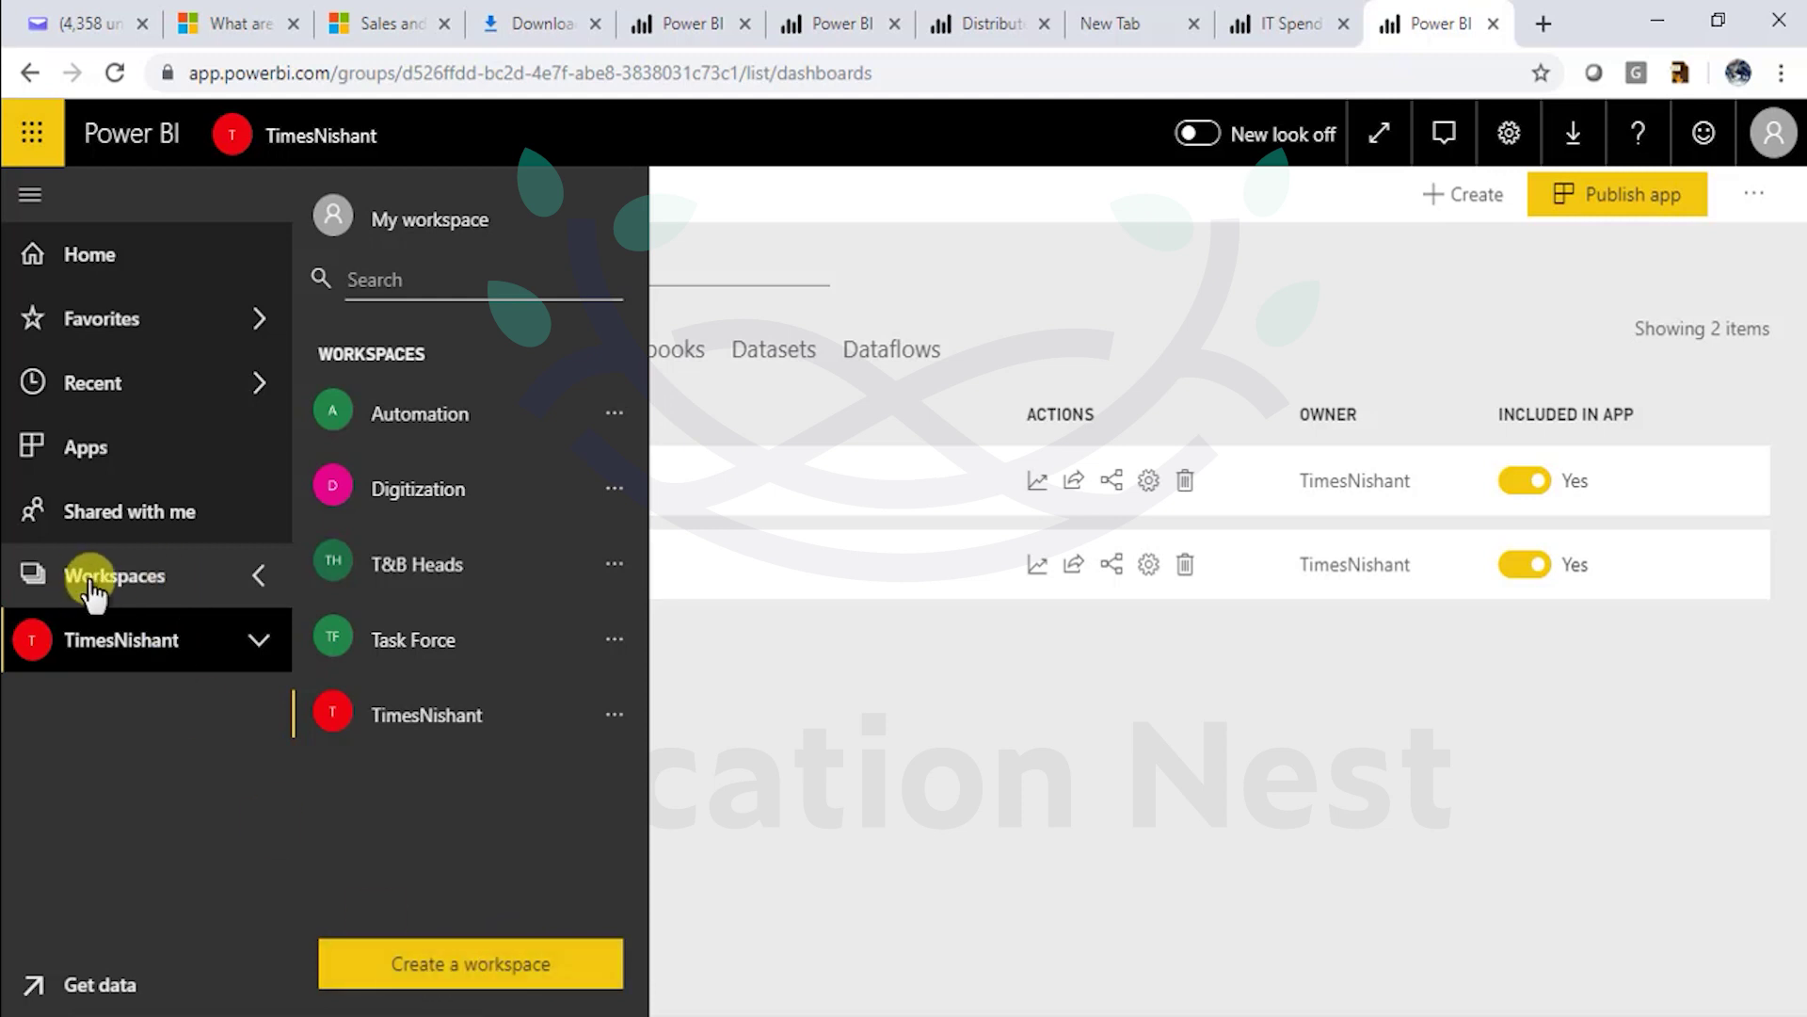
left_click(426, 958)
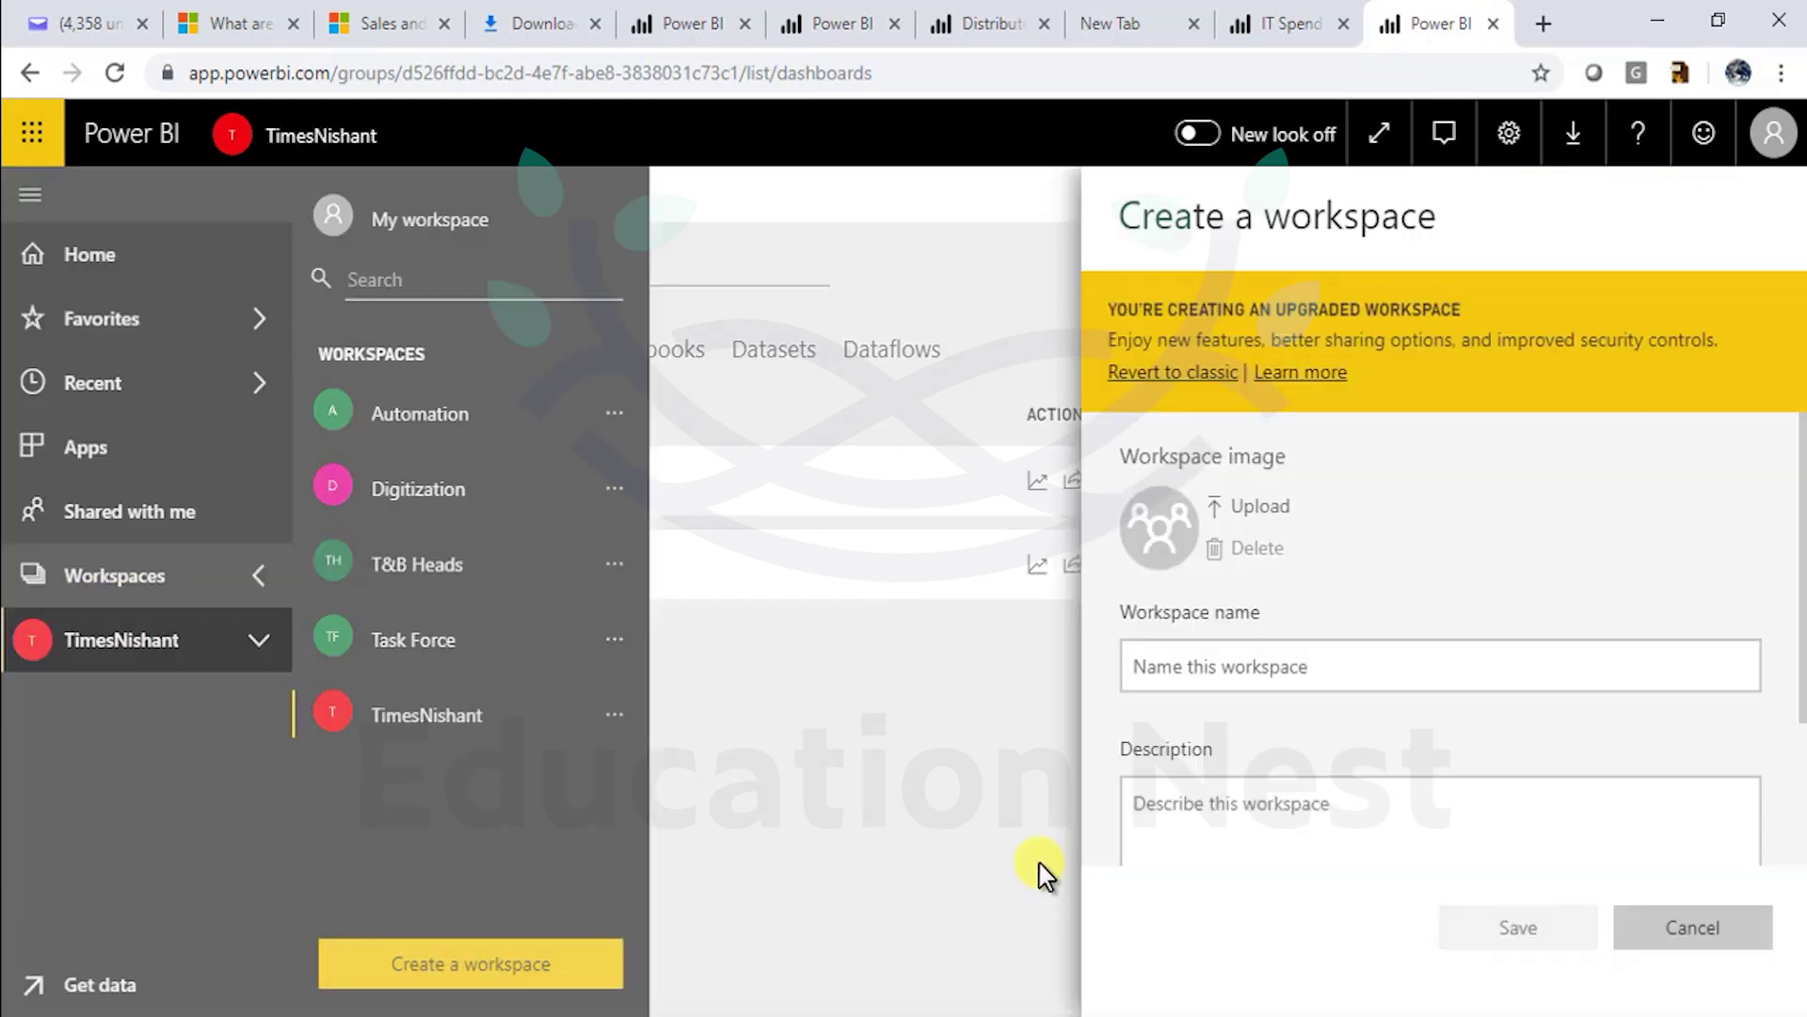
left_click(1198, 659)
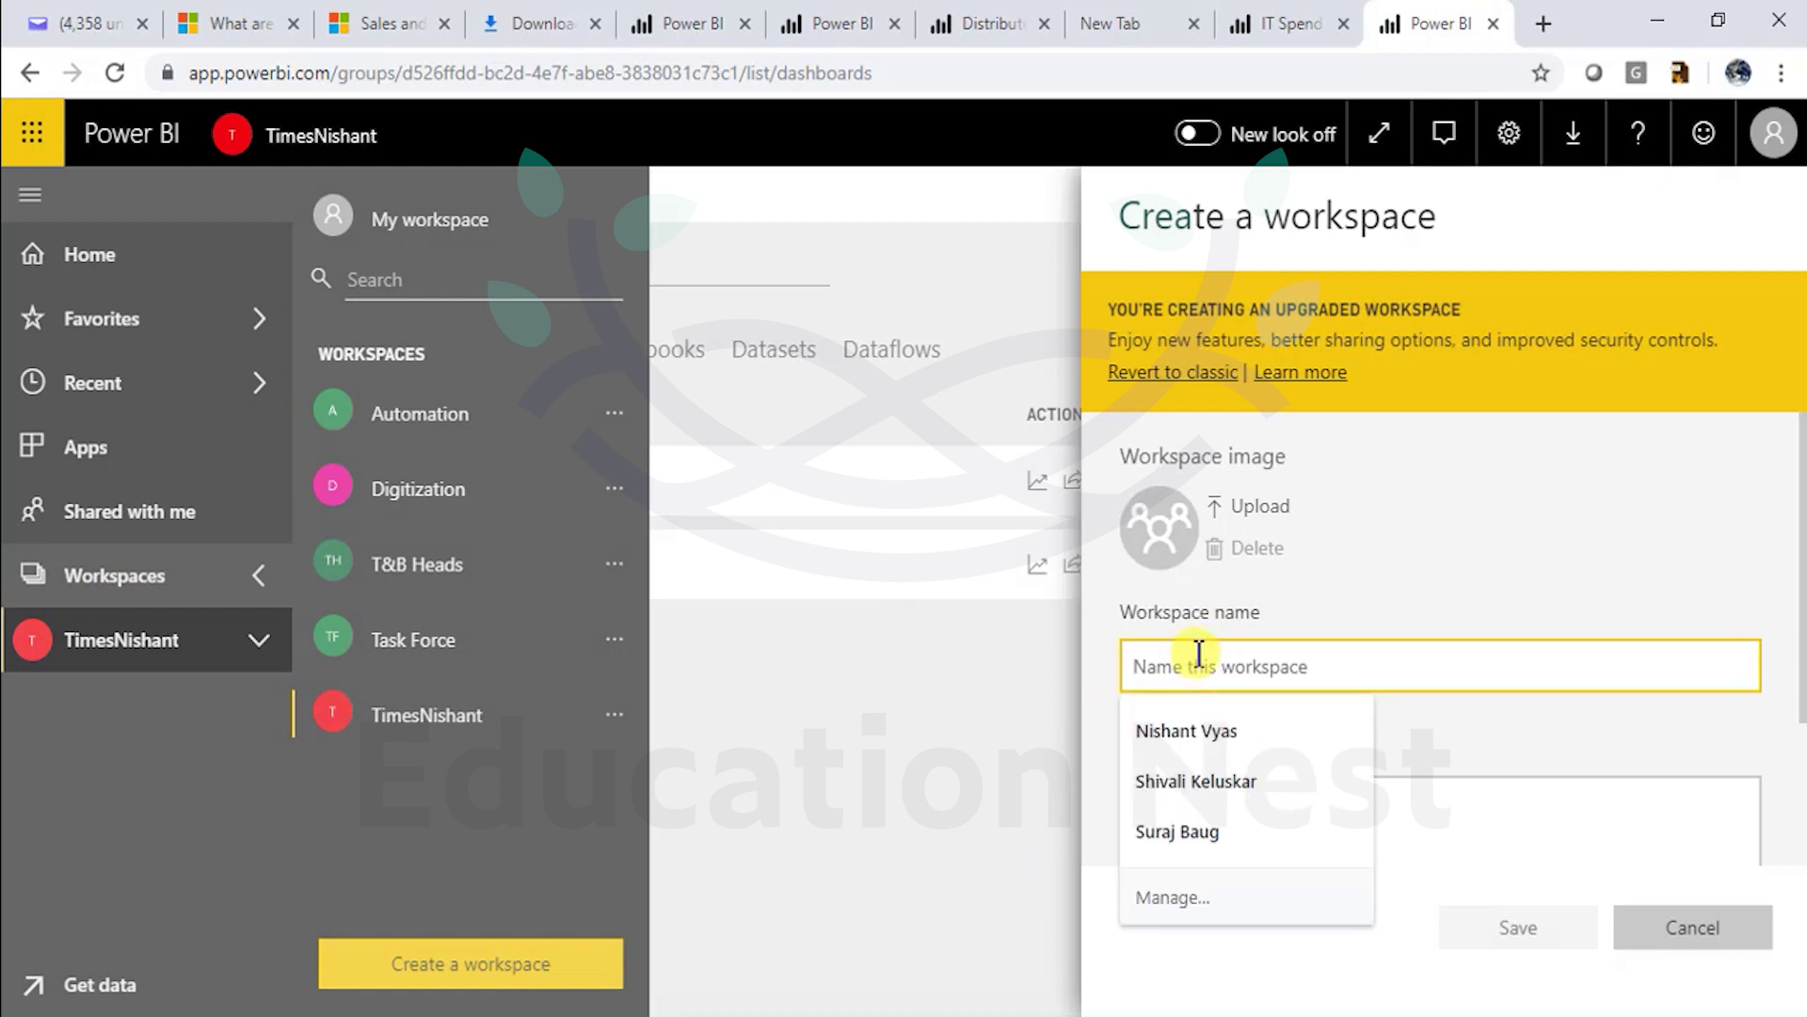
type("Test NV")
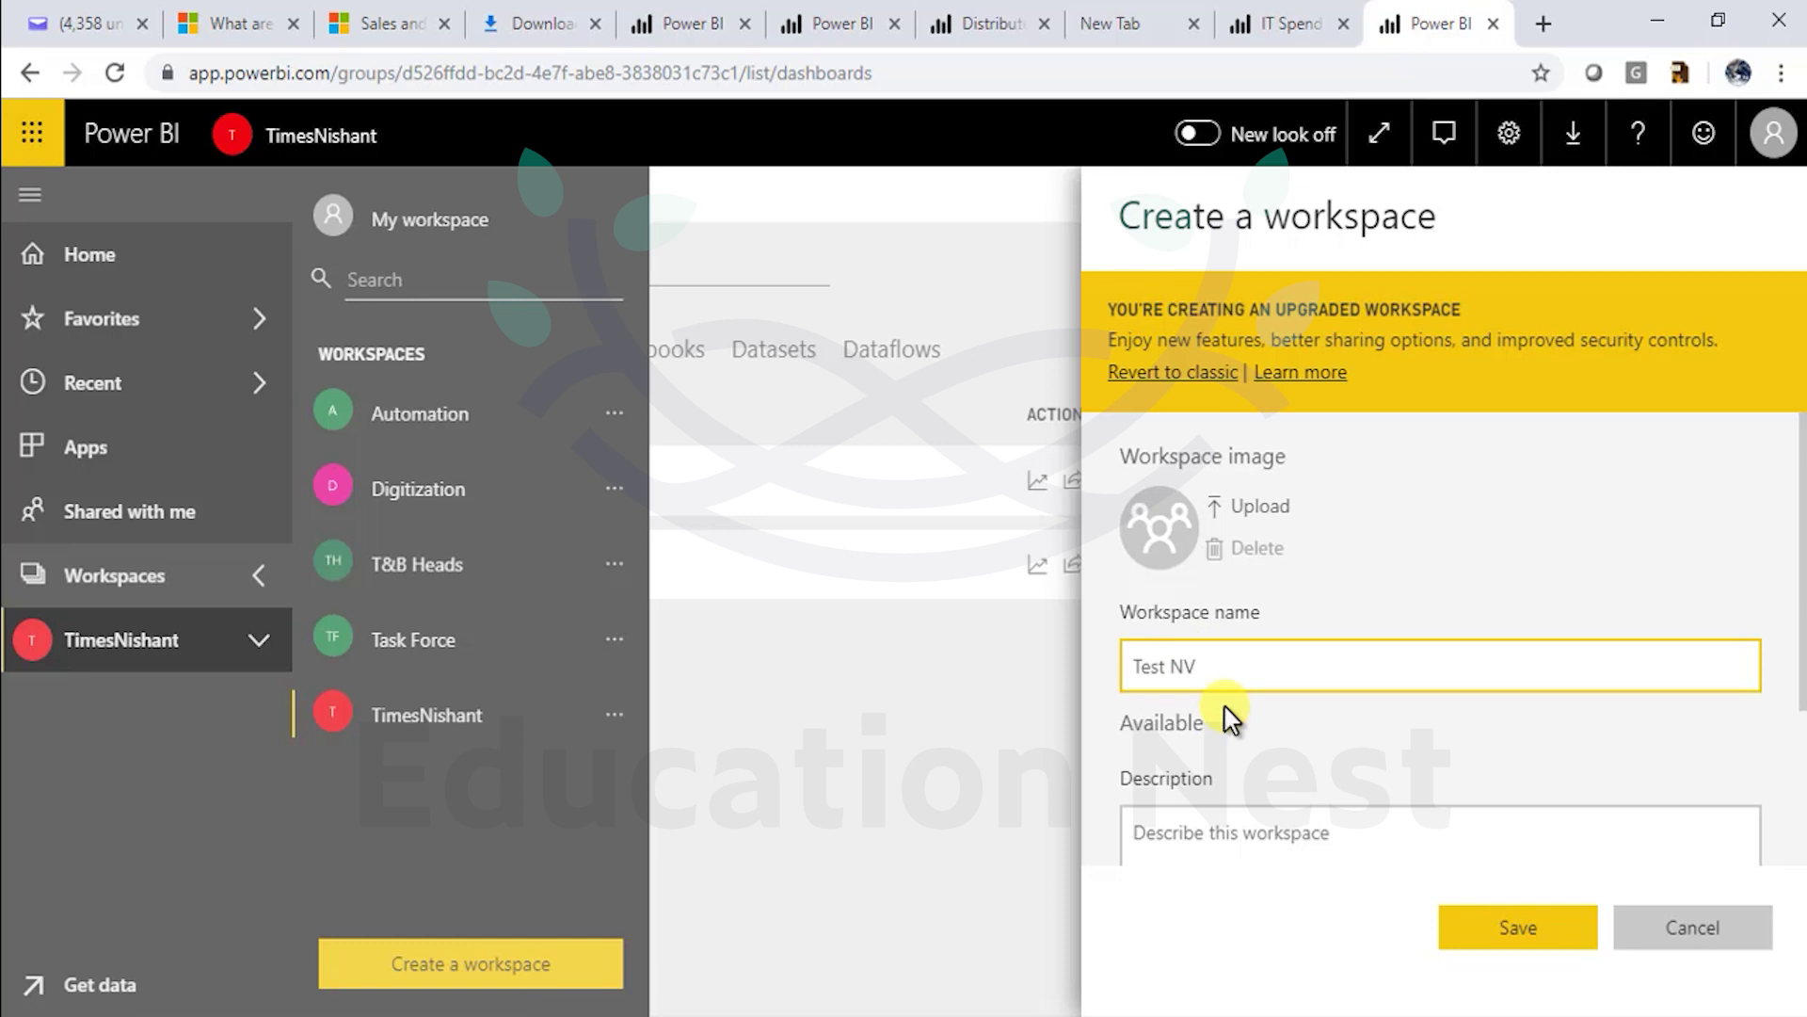
left_click(1243, 850)
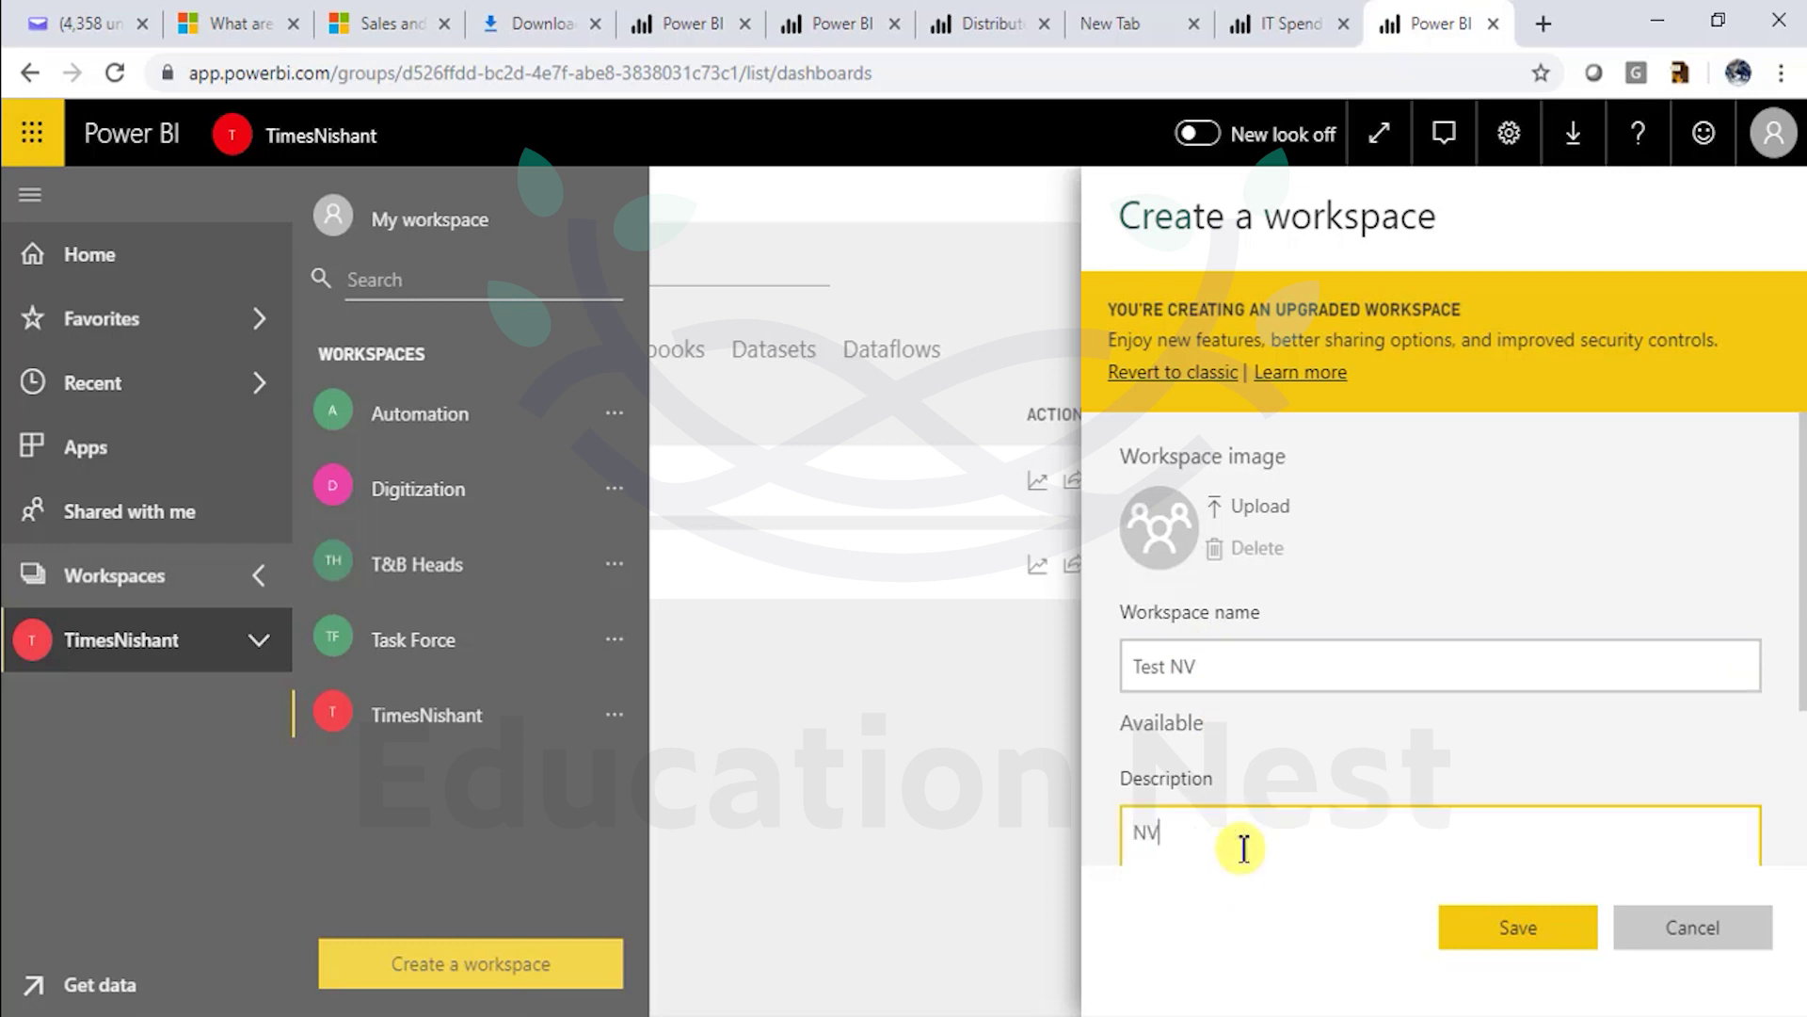
scroll(1214, 803, "down", 3)
left_click(1497, 932)
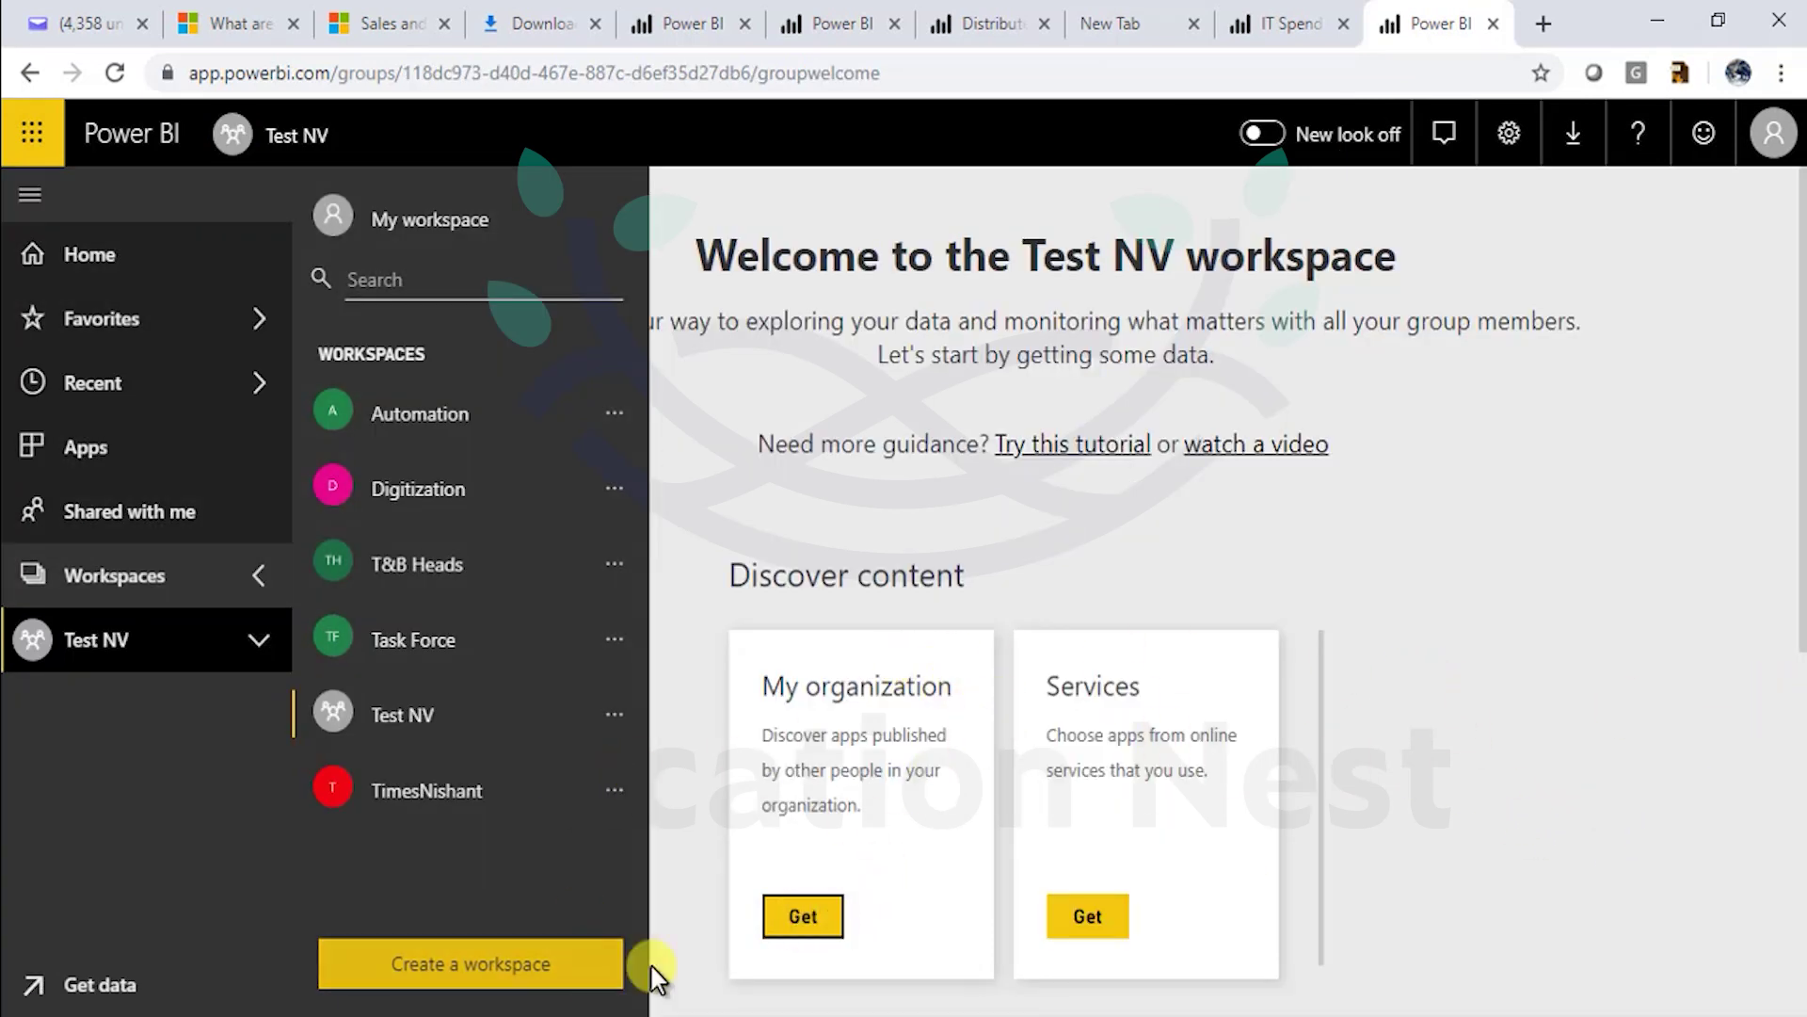
- Check the organization's available apps from the workspace's welcome page and close the app catalogue
left_click(796, 918)
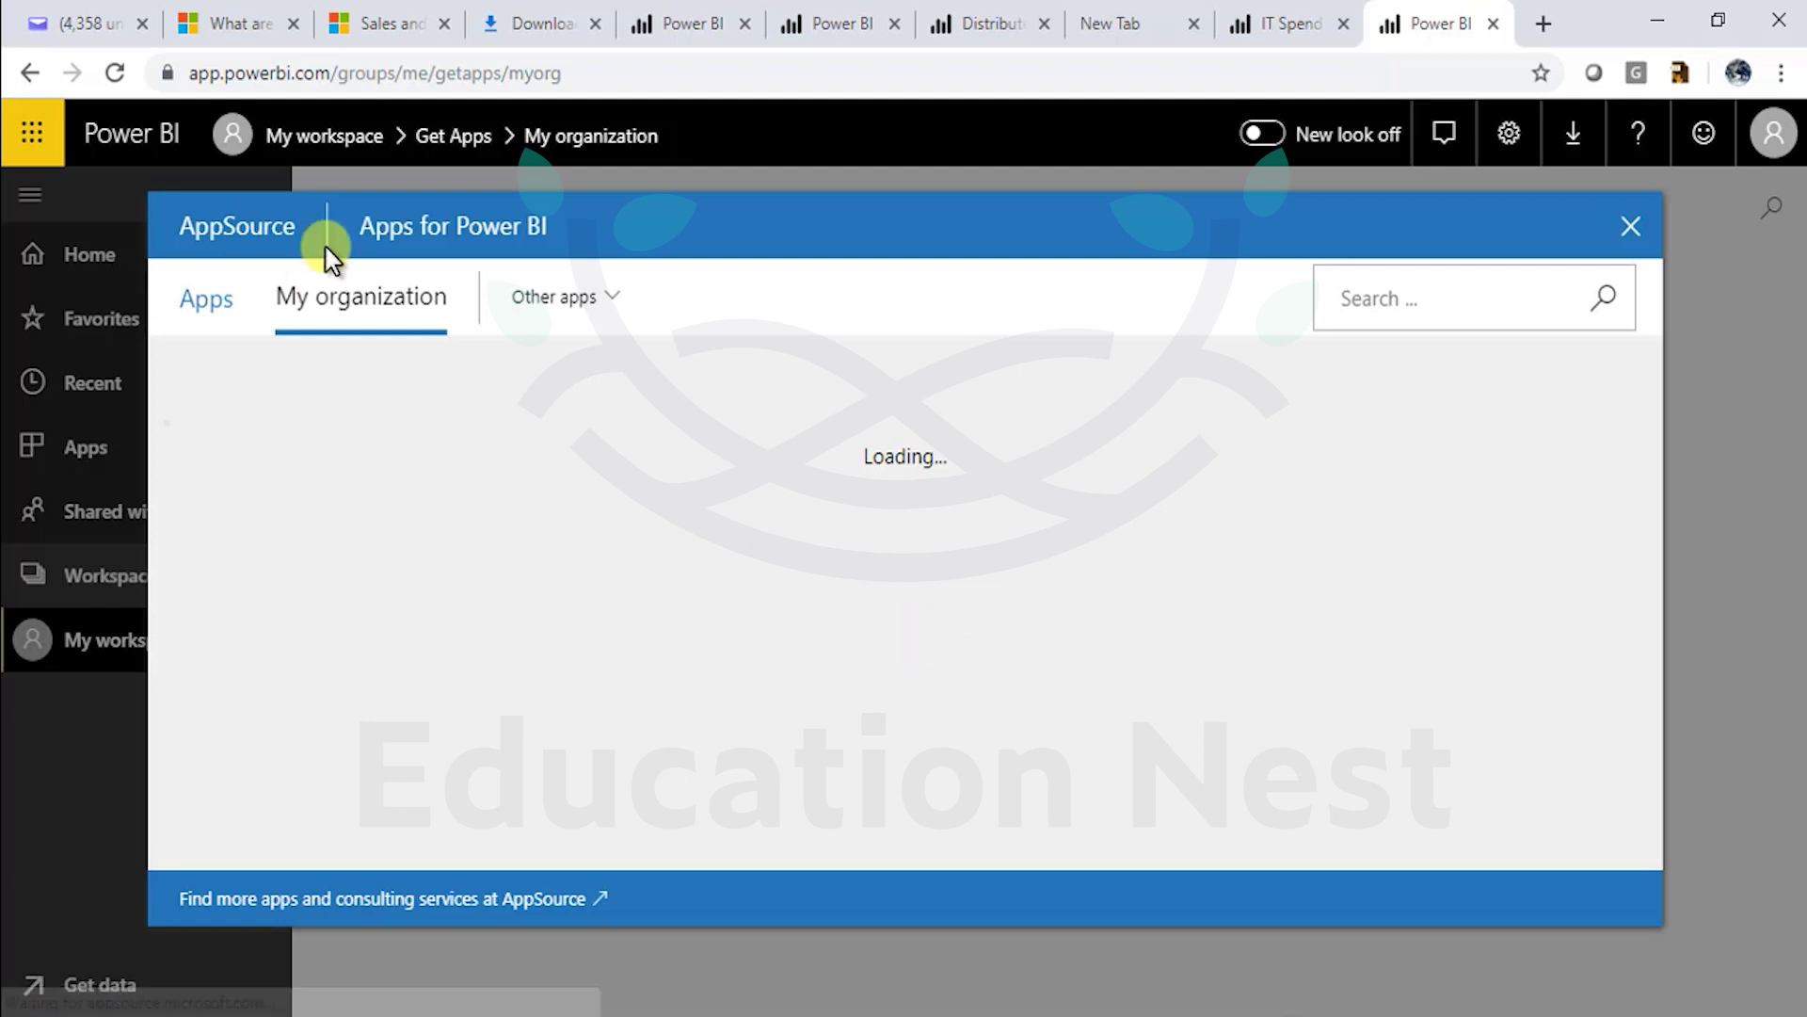
left_click(591, 299)
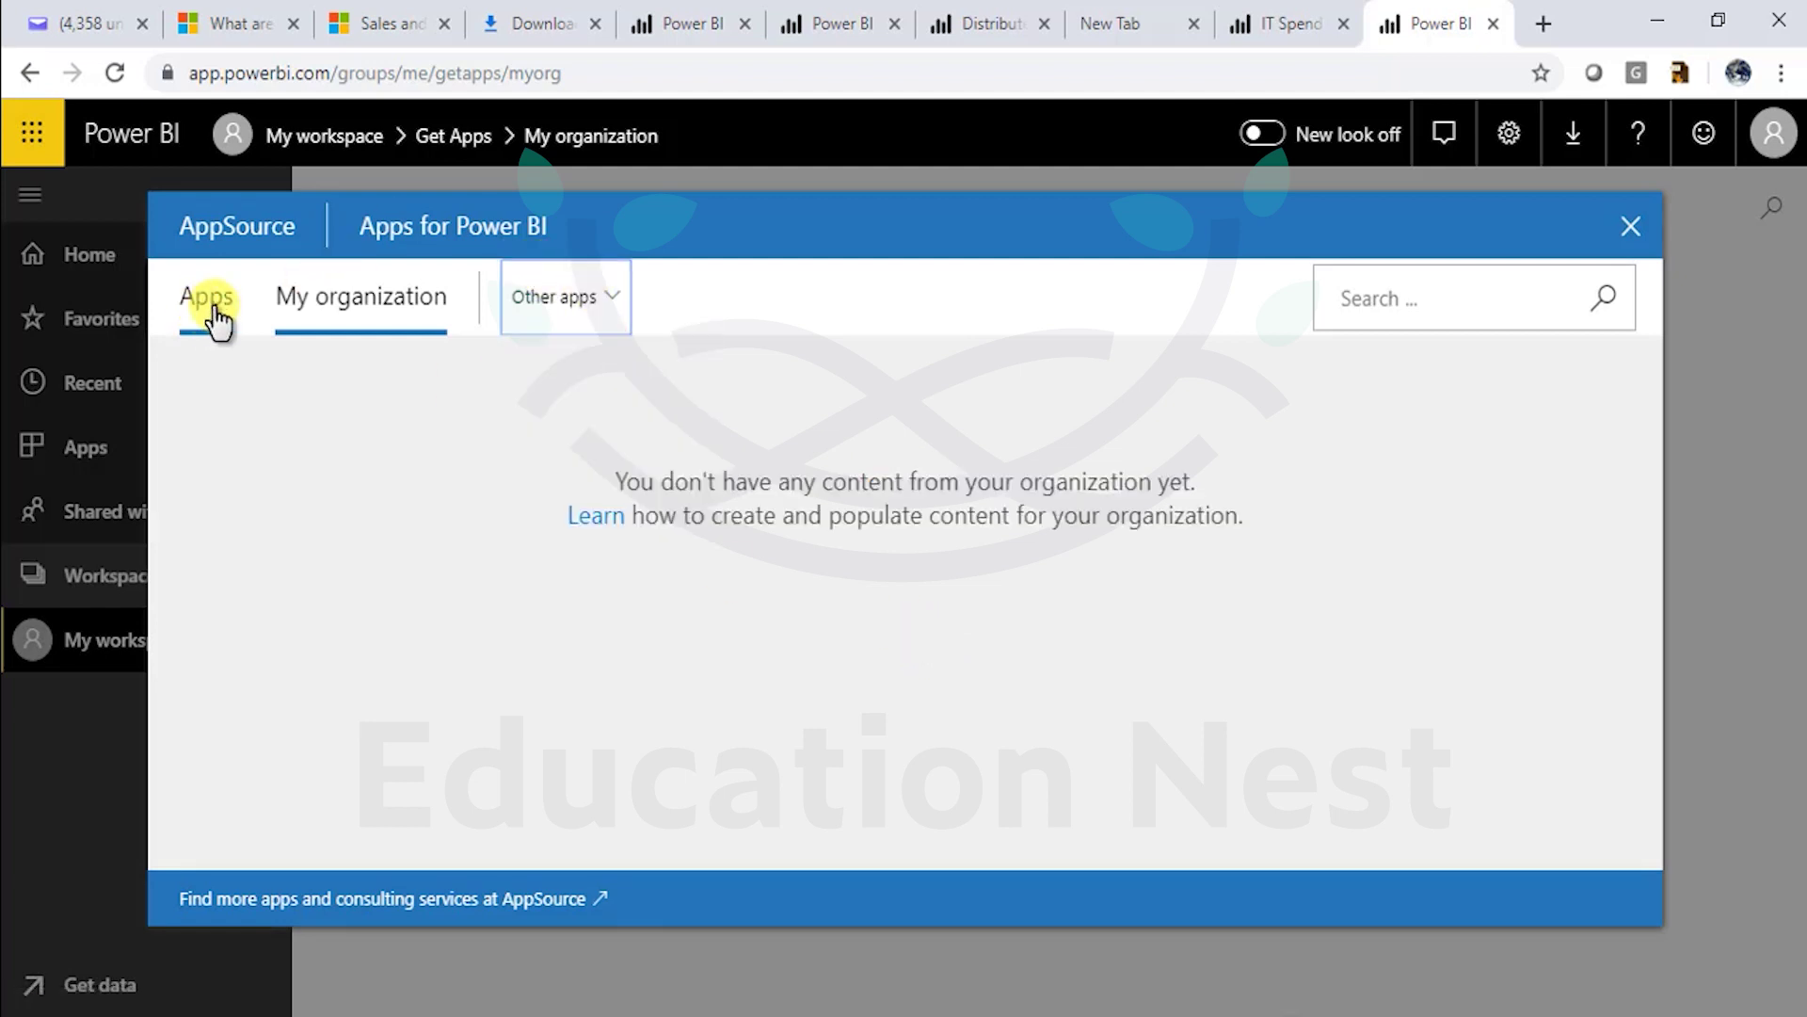
left_click(1626, 230)
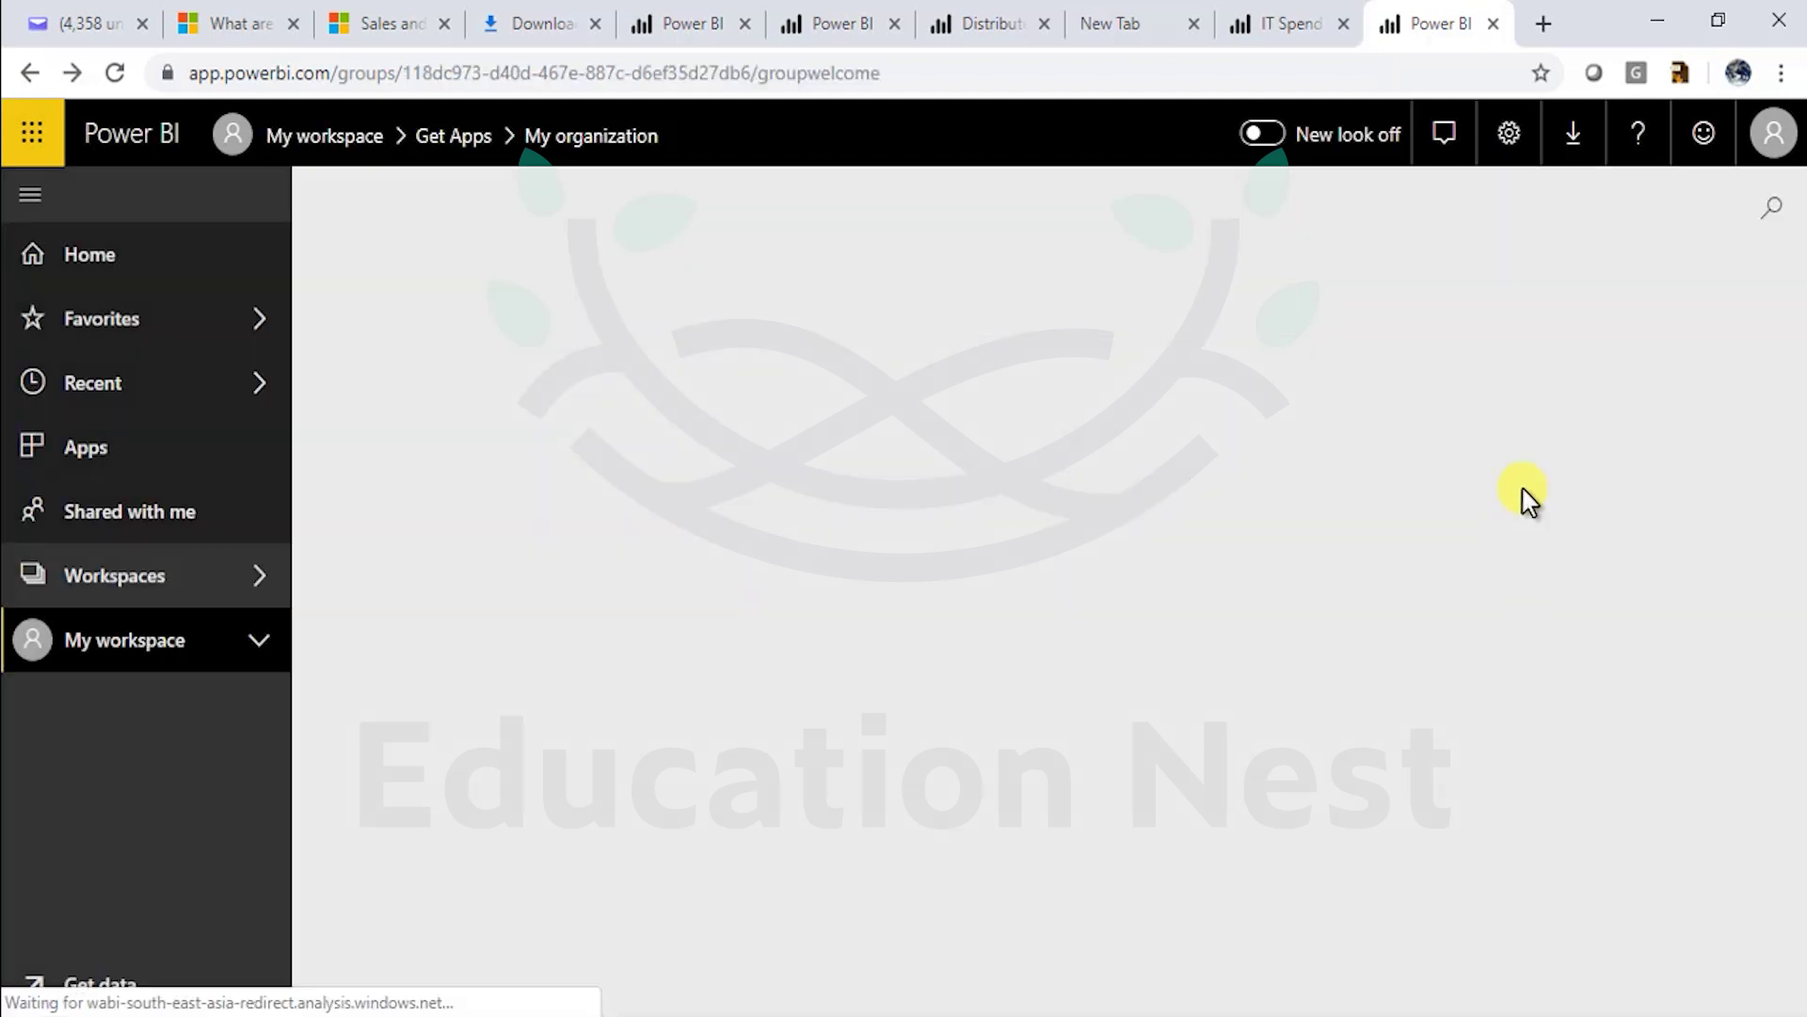
- Import the local file Procurement Analysis Sample PBIX.pbix into the Test NV workspace
scroll(988, 744, "down", 6)
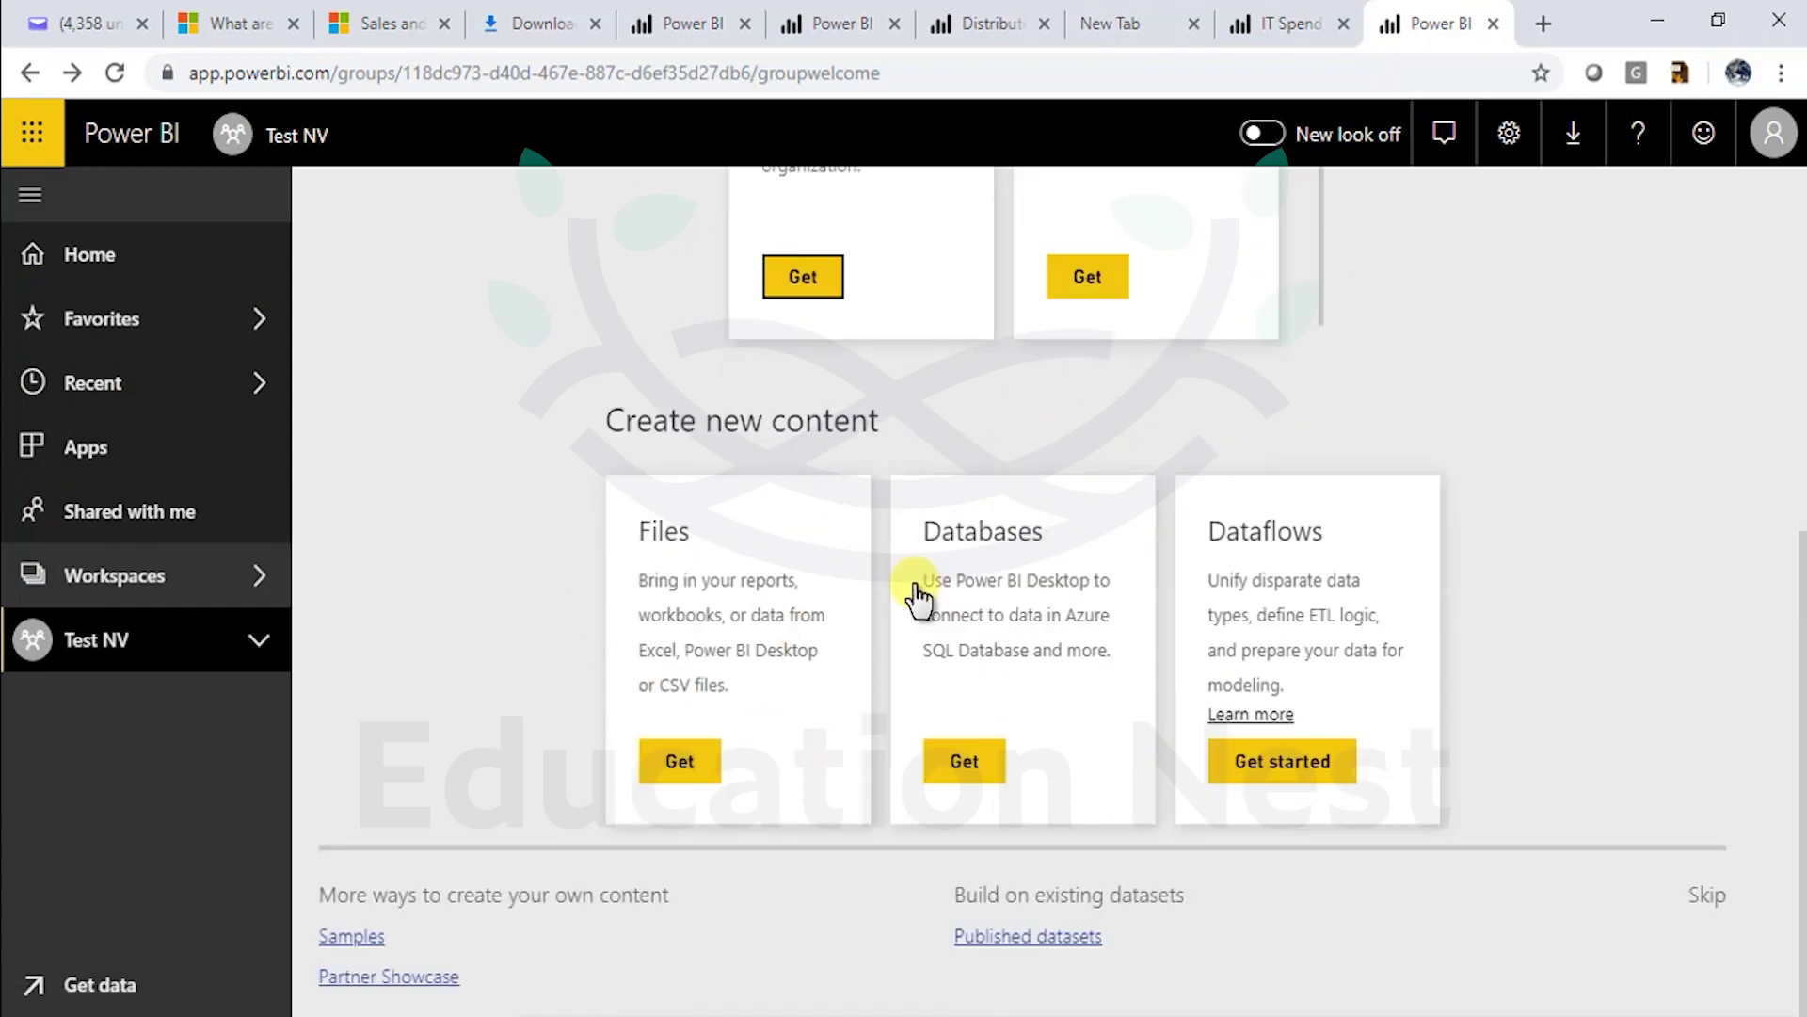
left_click(670, 767)
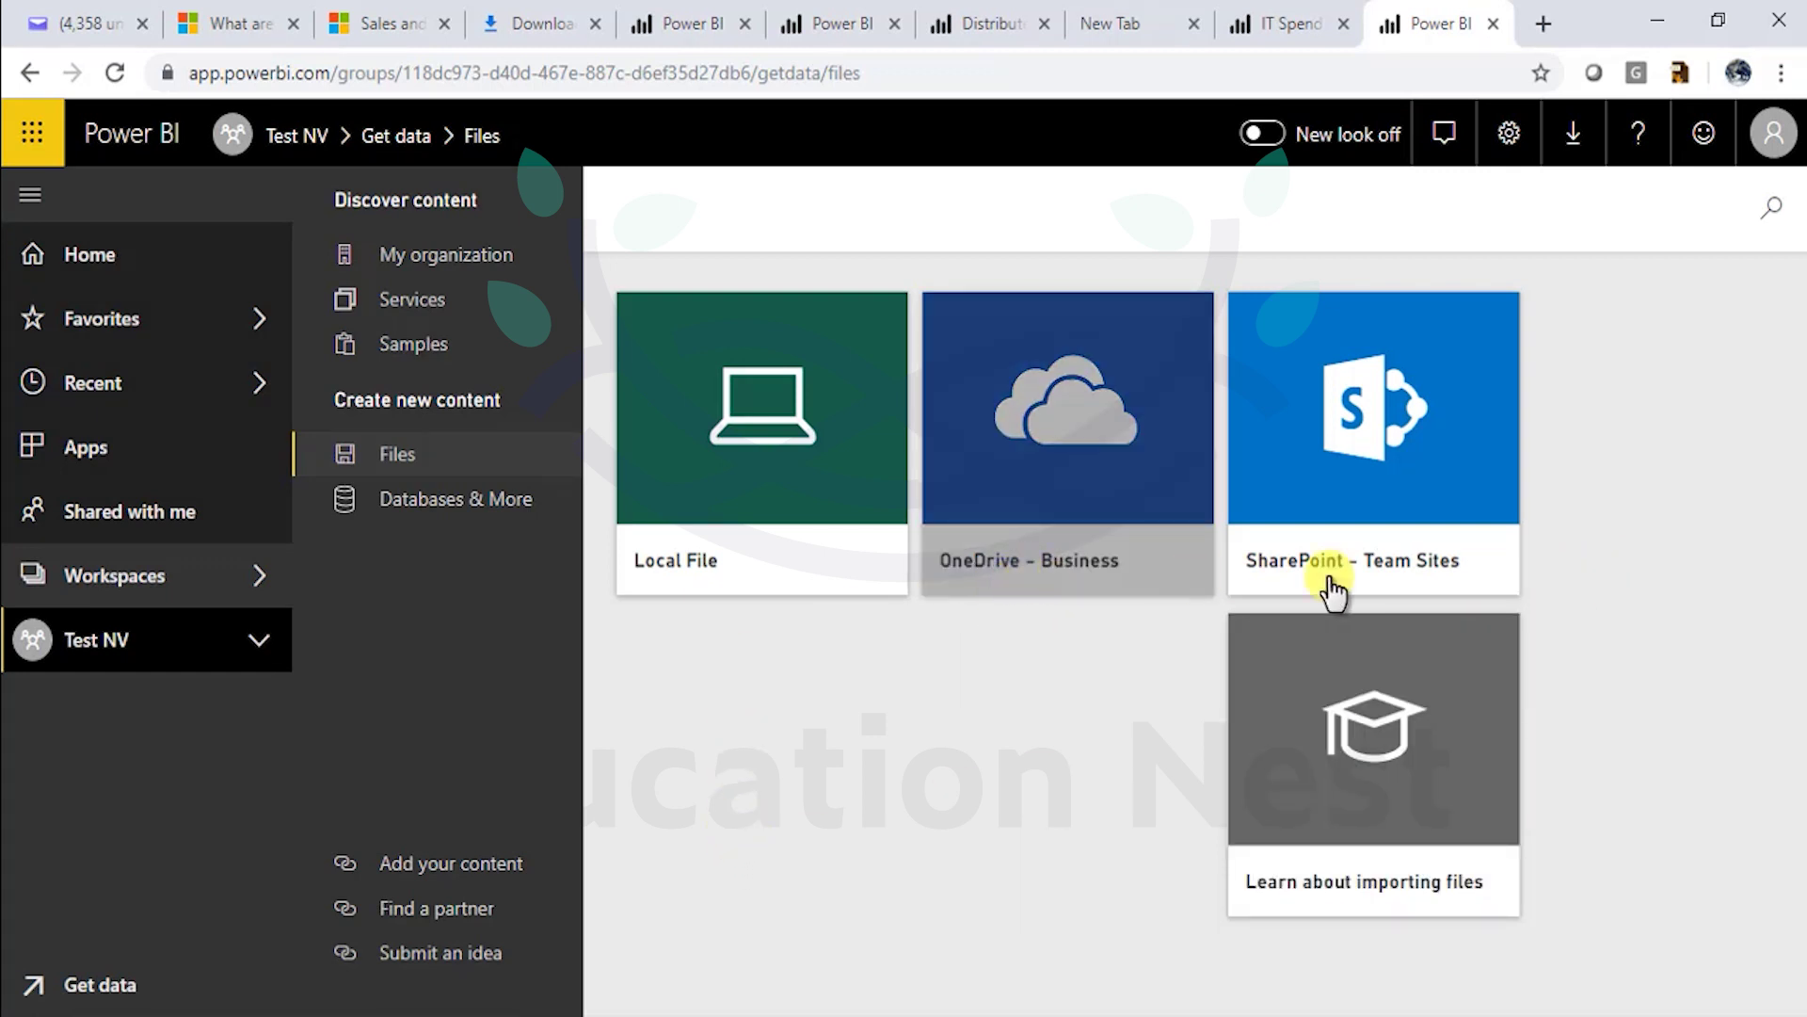
left_click(645, 461)
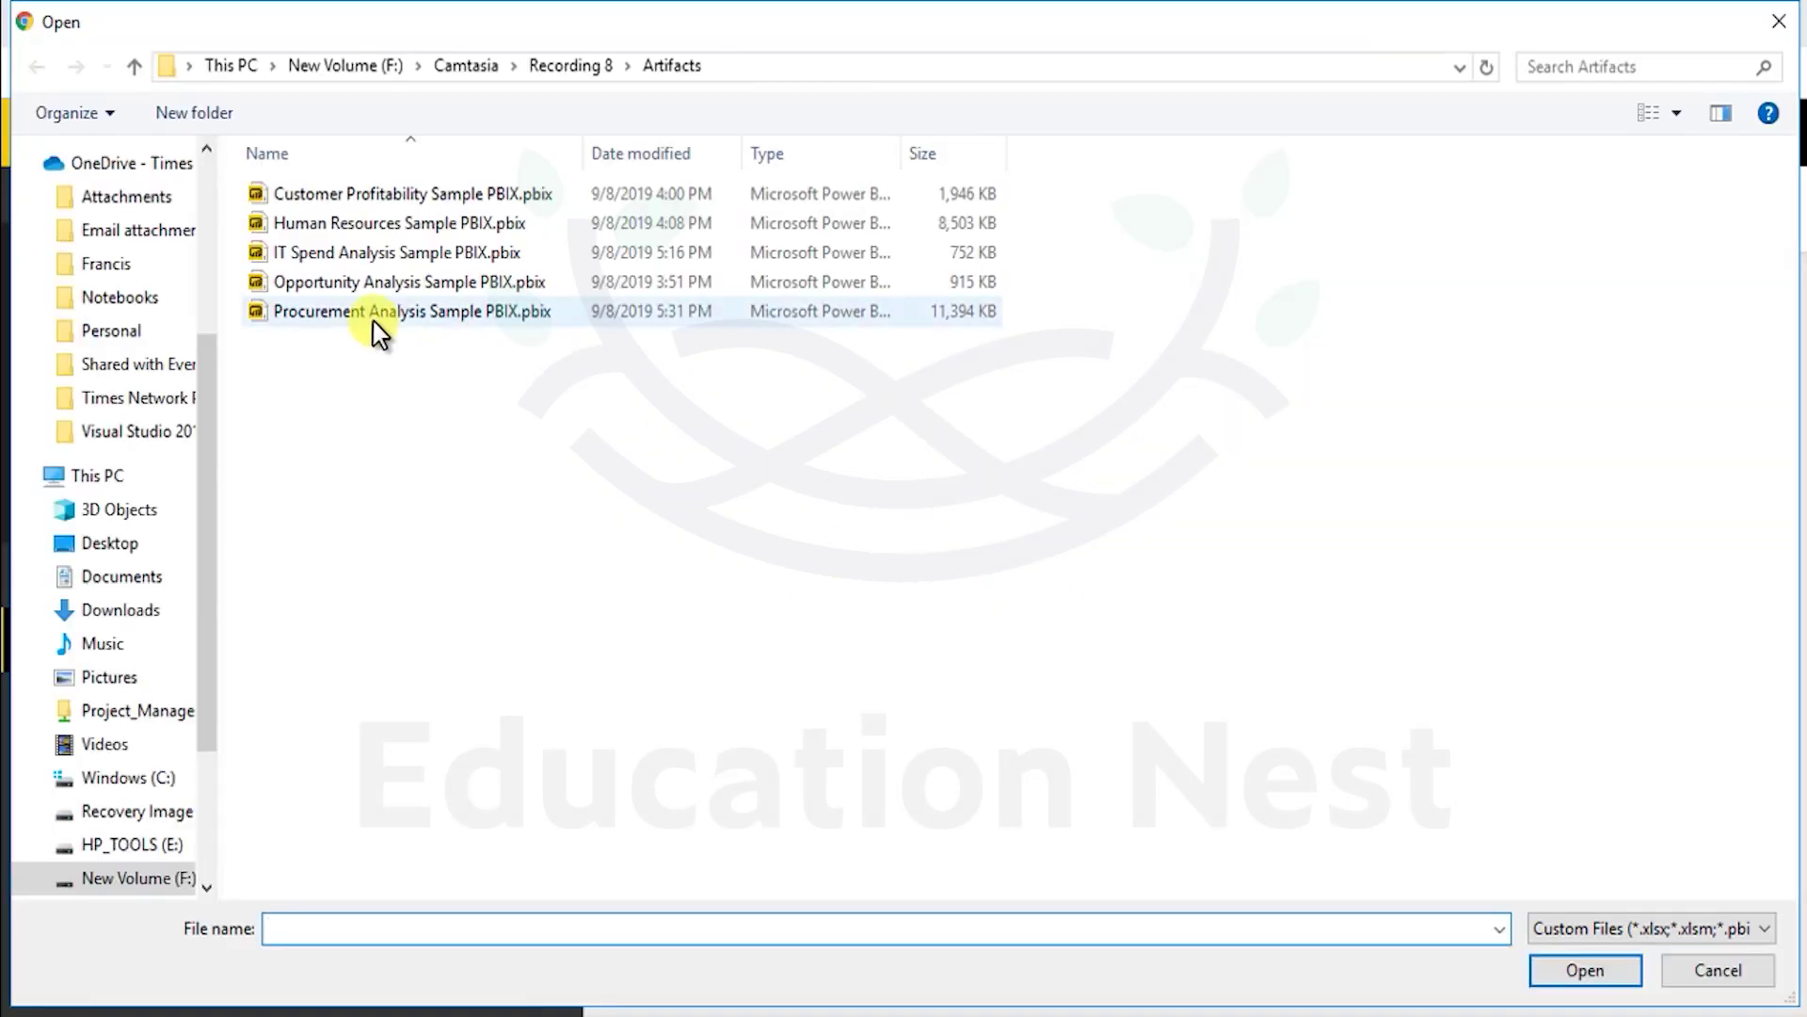
left_click(377, 320)
left_click(1585, 970)
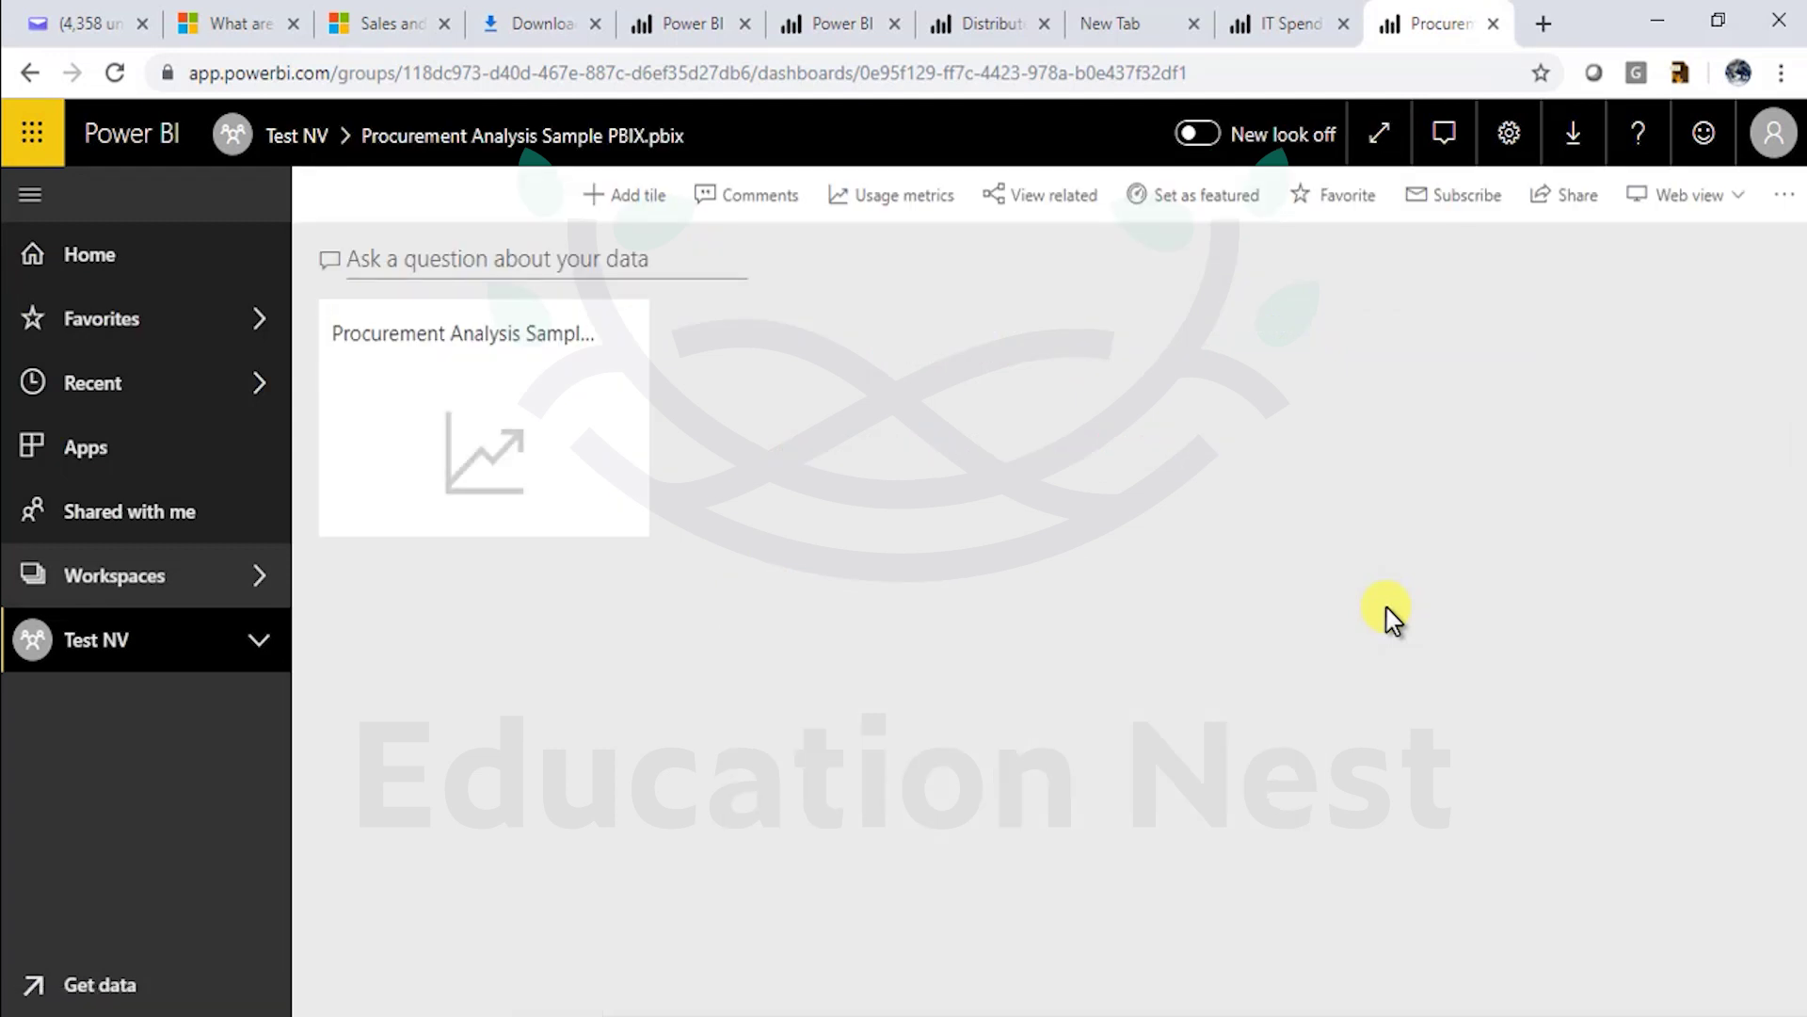
- View the Procurement Analysis Sample report from its dashboard tile and return to the Test NV workspace's list of dashboards
left_click(626, 358)
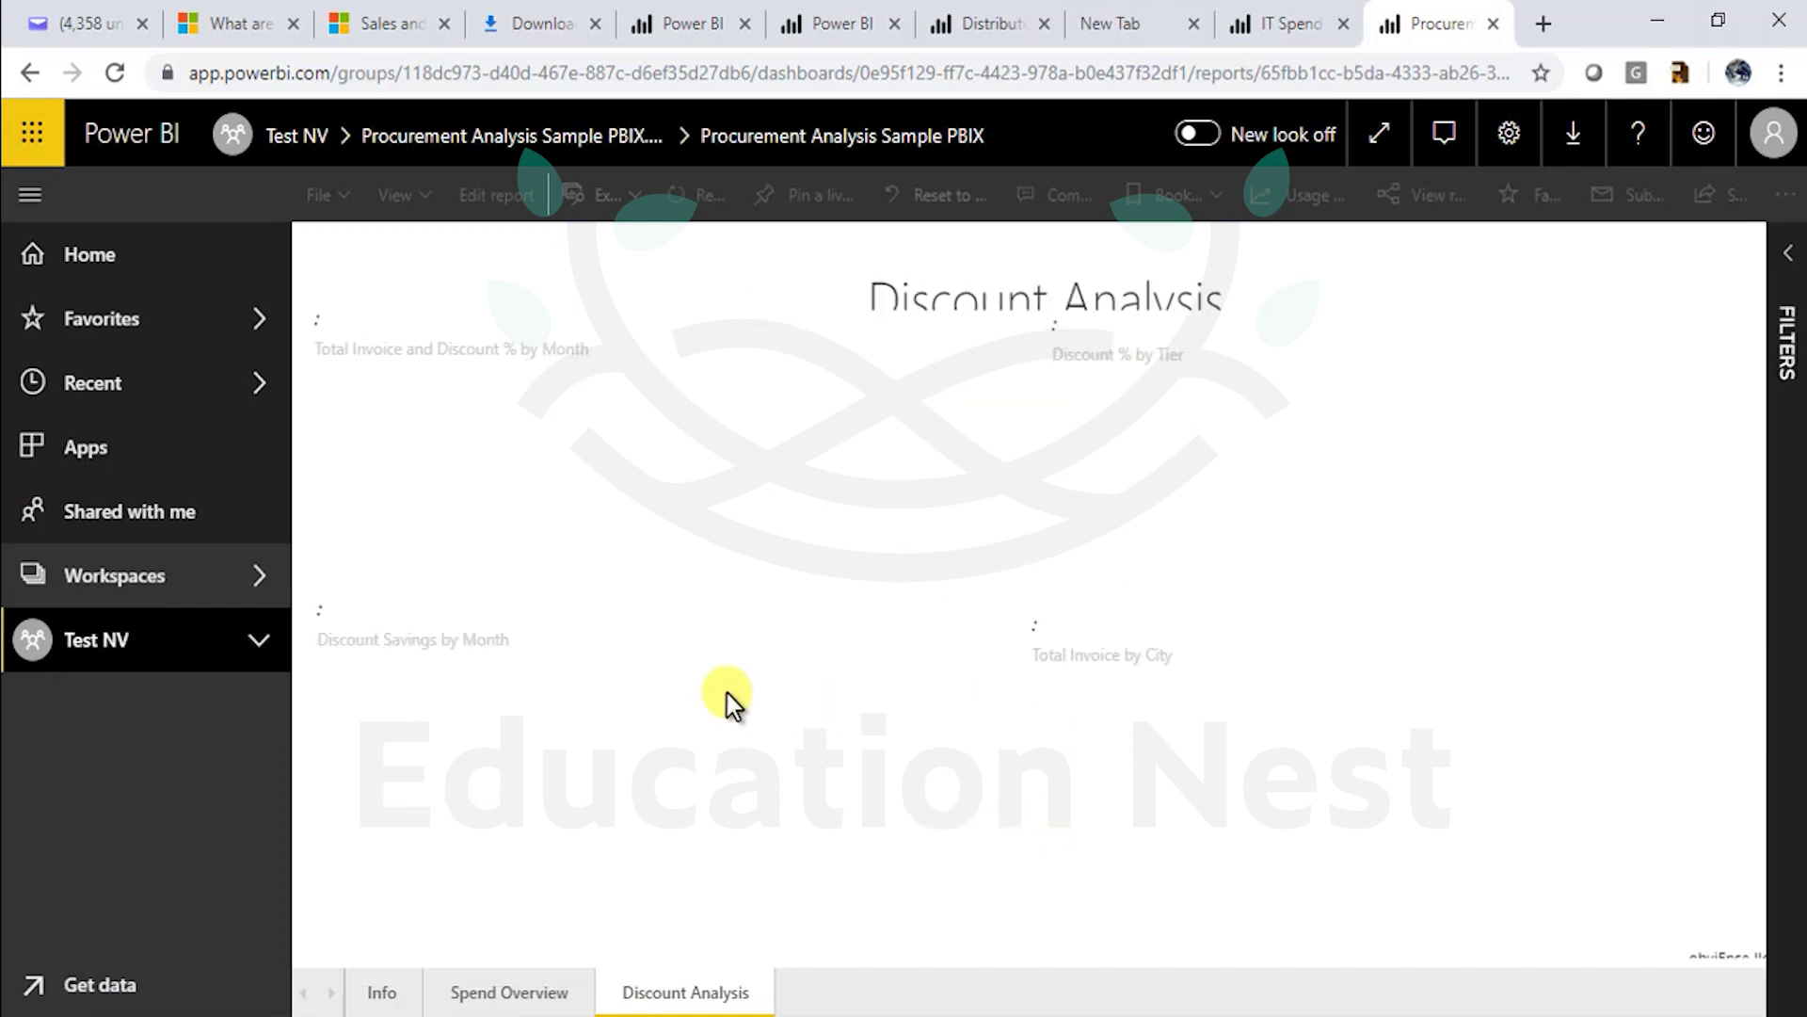
left_click(224, 576)
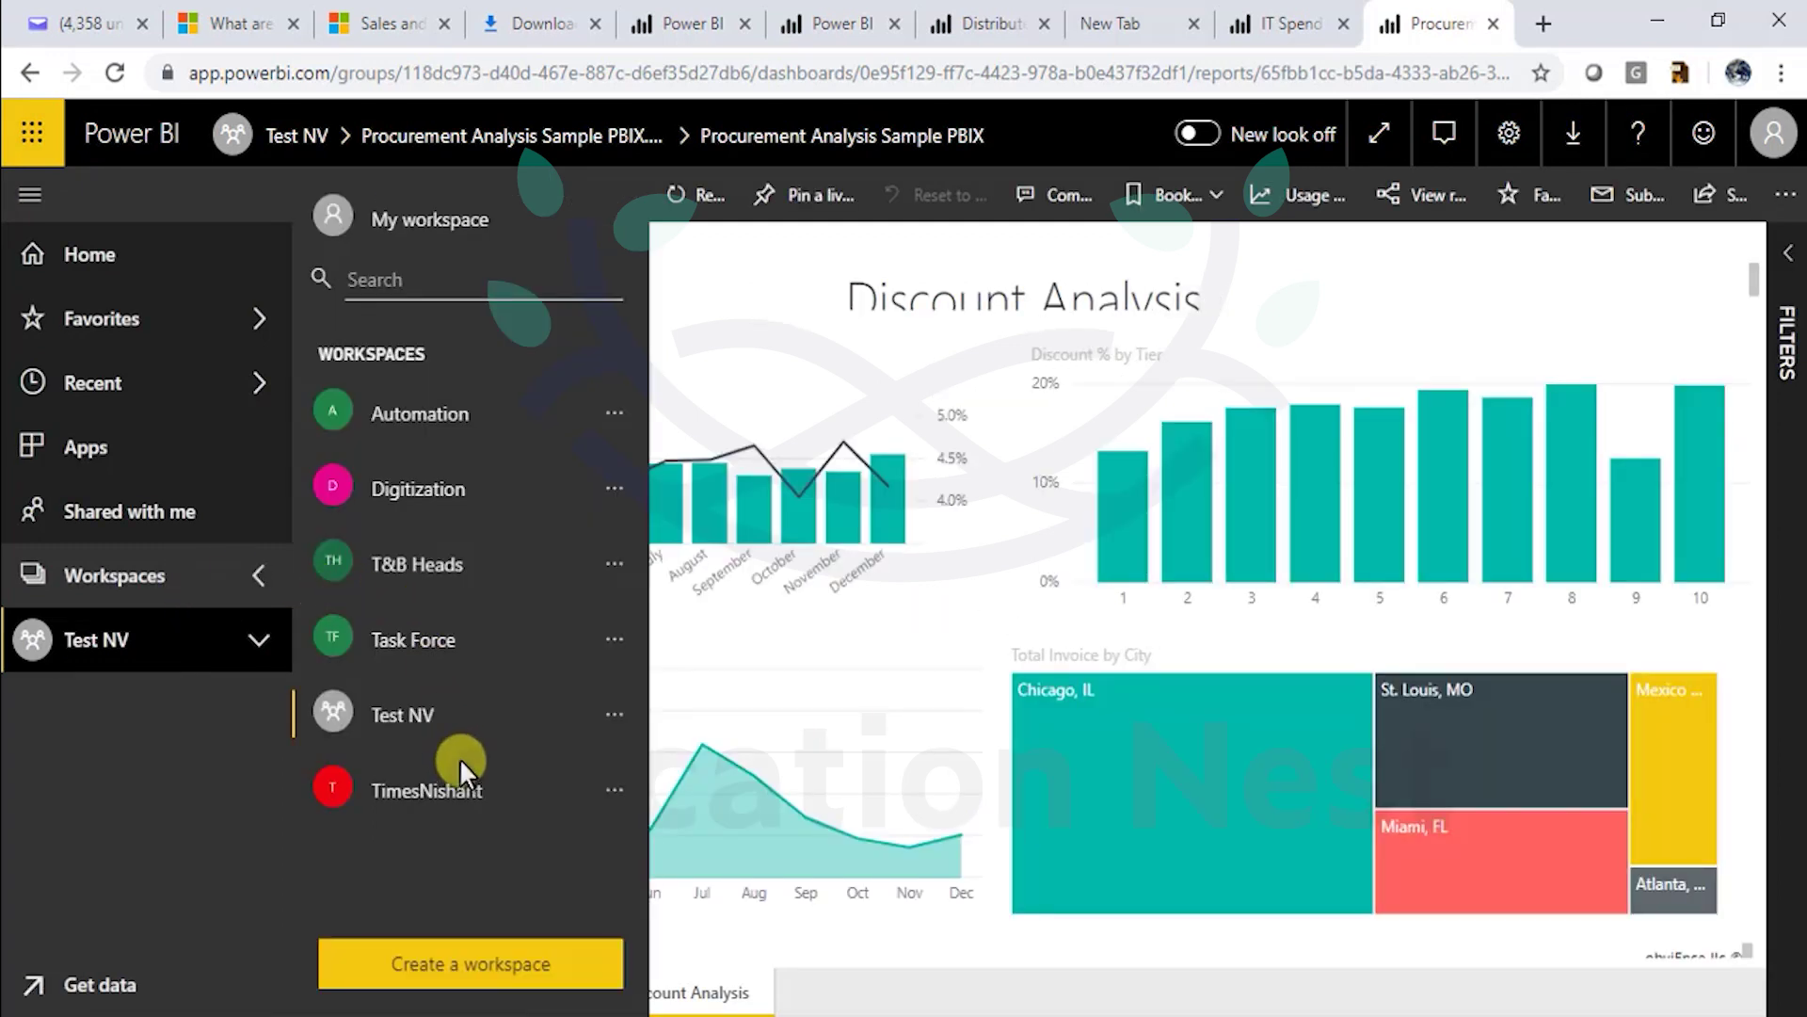
left_click(433, 742)
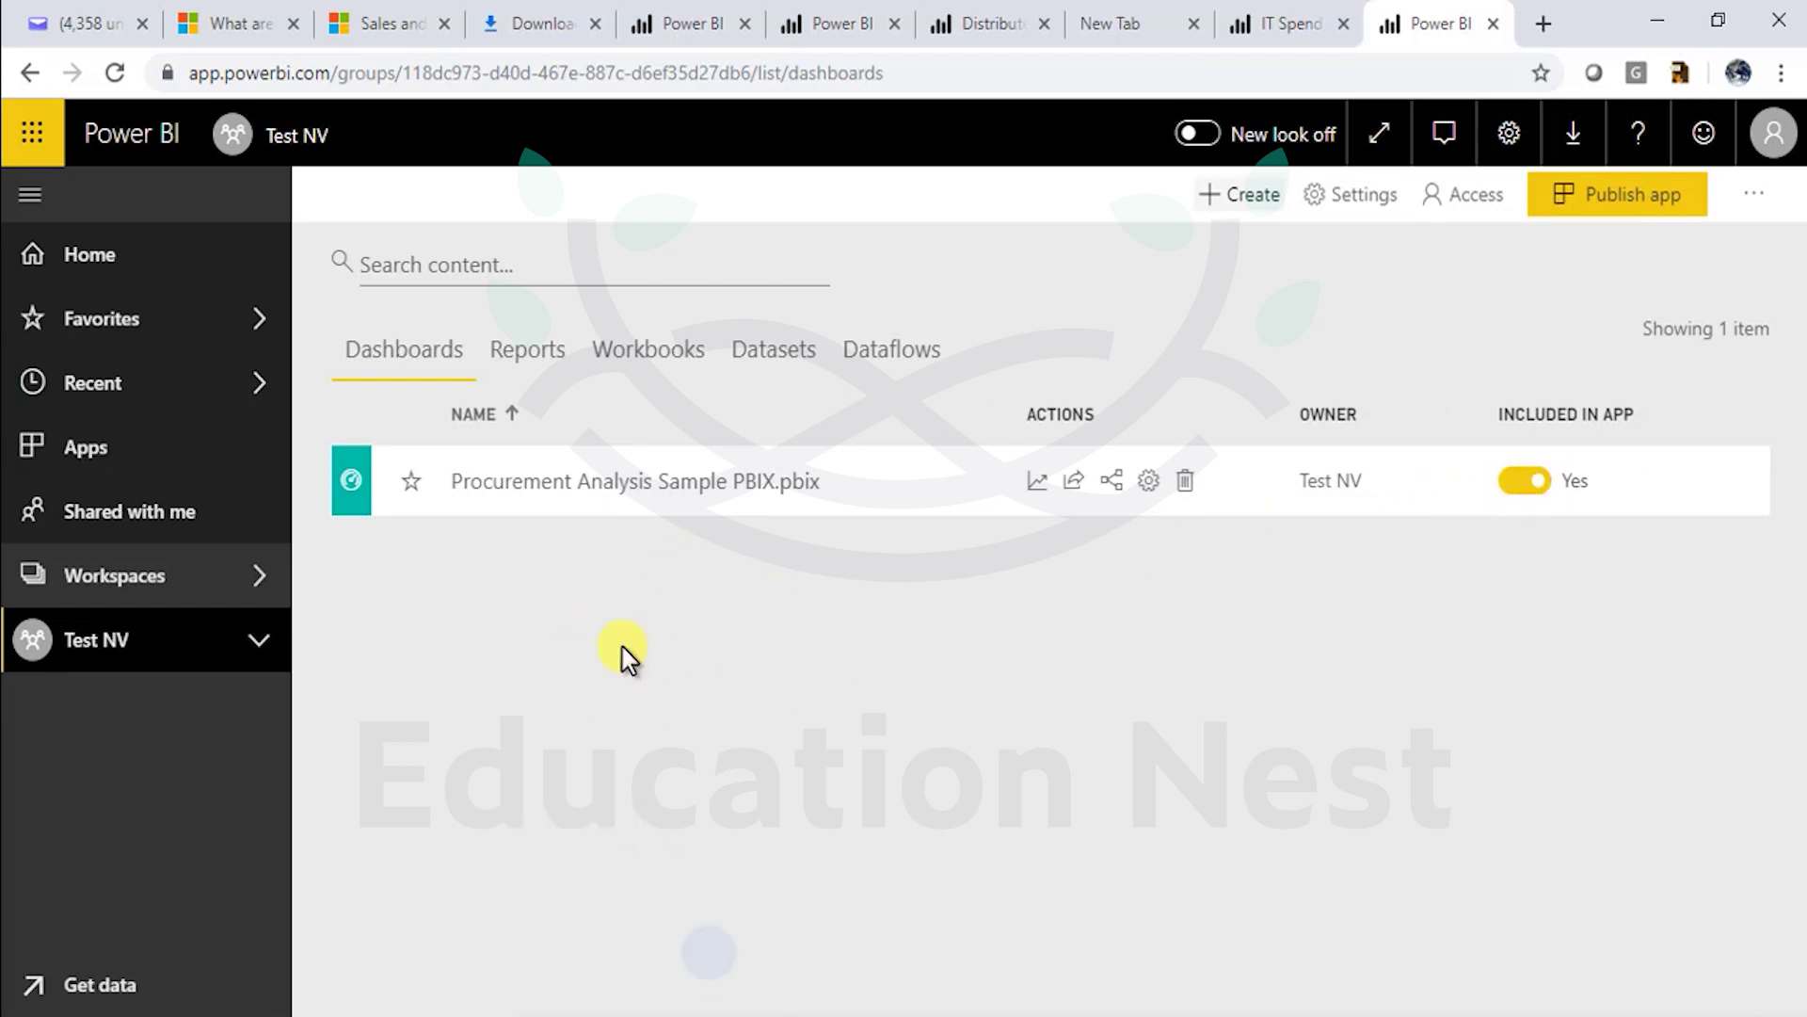
- Set up an app for the Test NV workspace with the description "Testing" and a purple theme color
left_click(1643, 218)
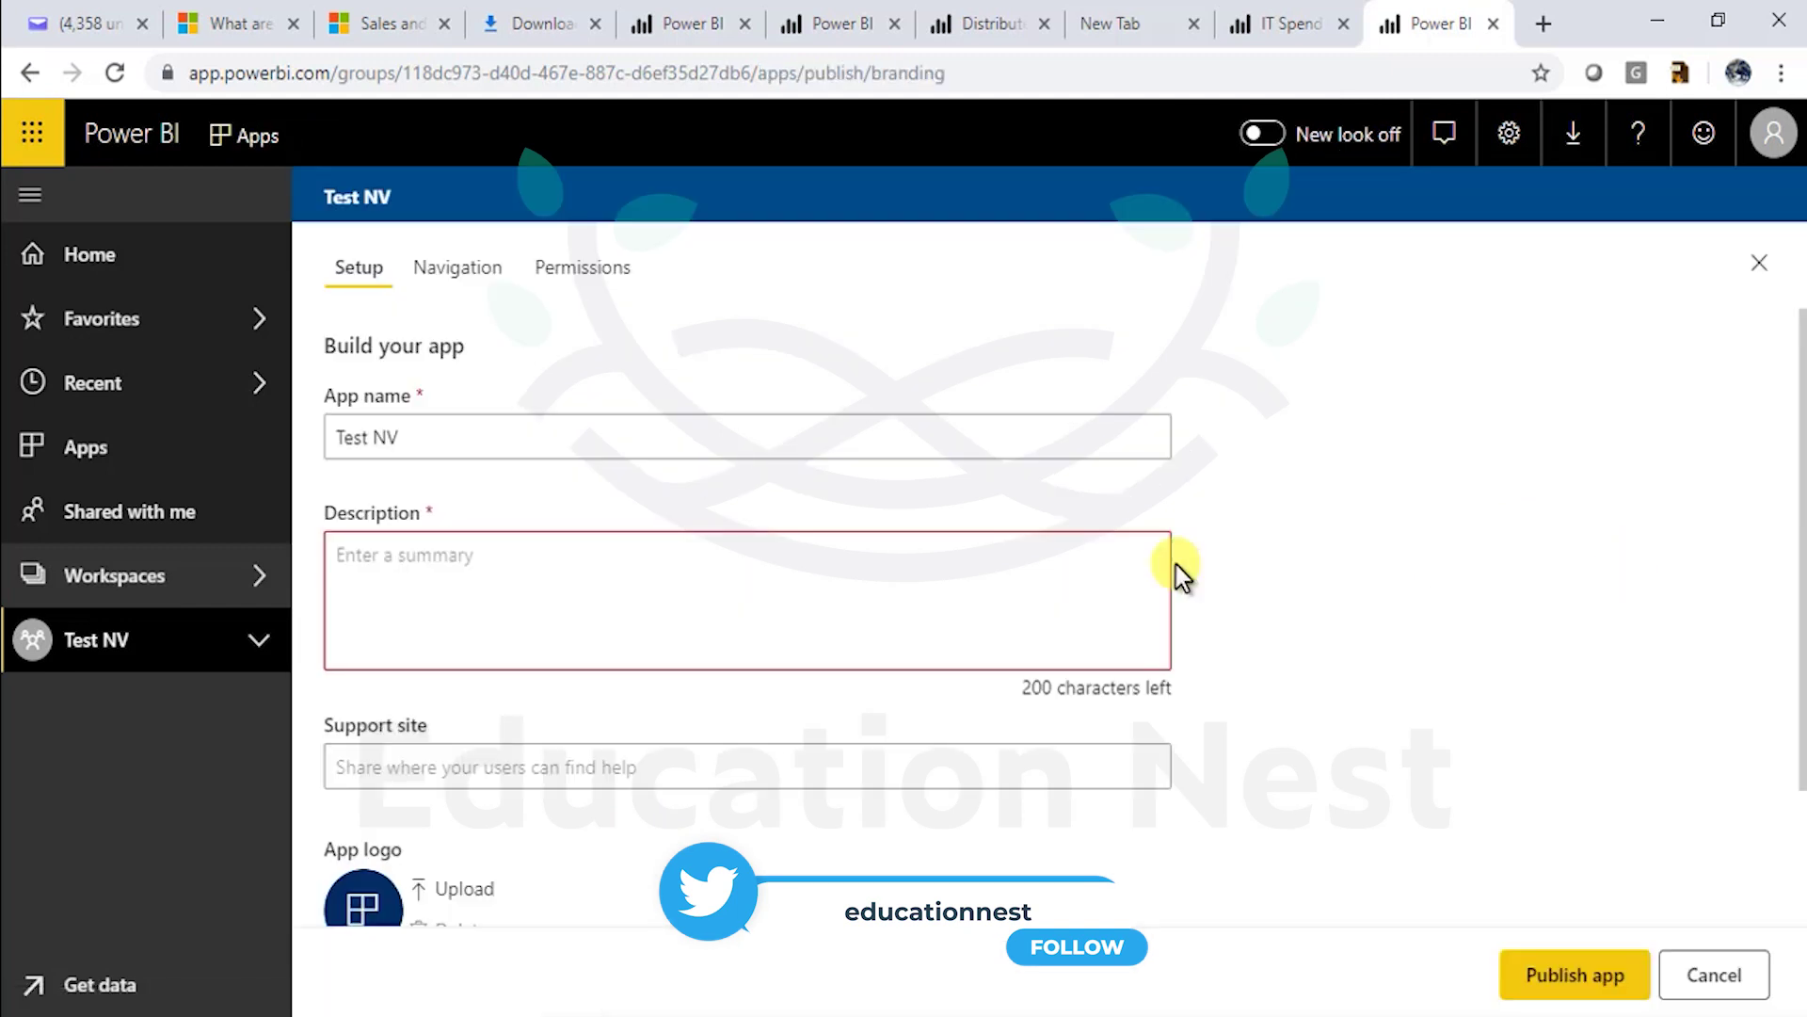
left_click(738, 543)
type("Testing")
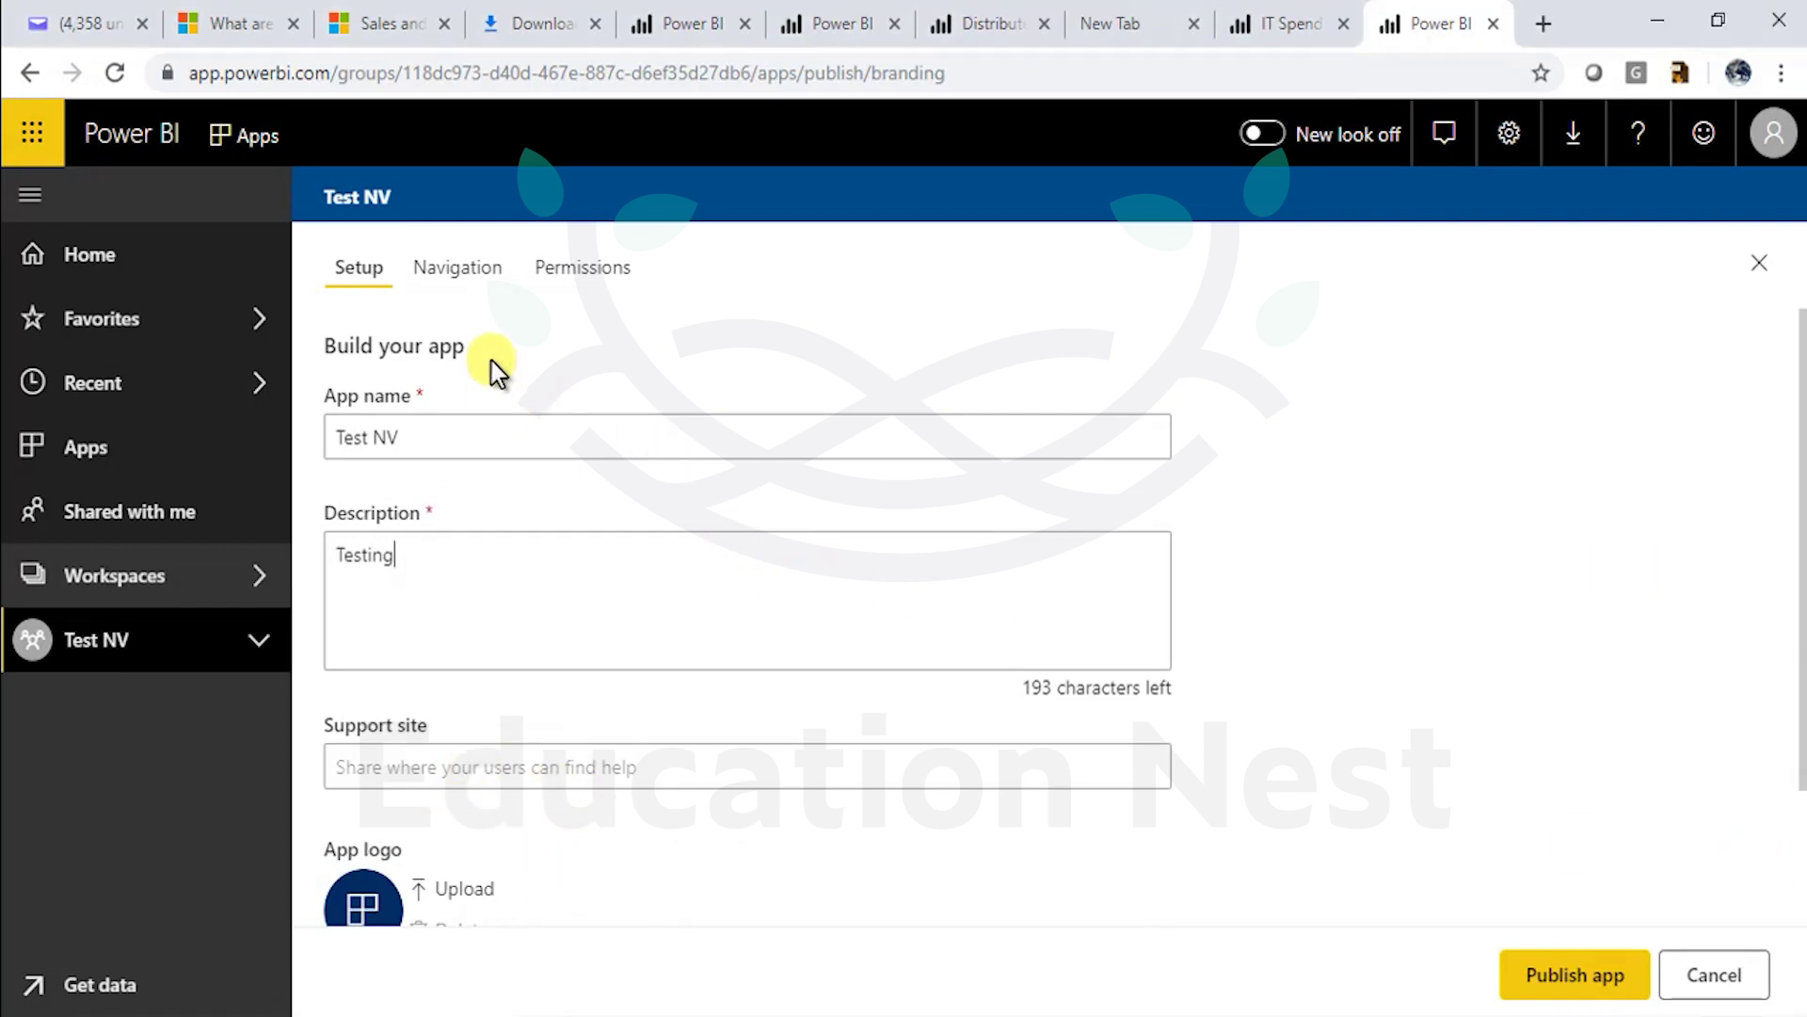
scroll(1214, 867, "down", 2)
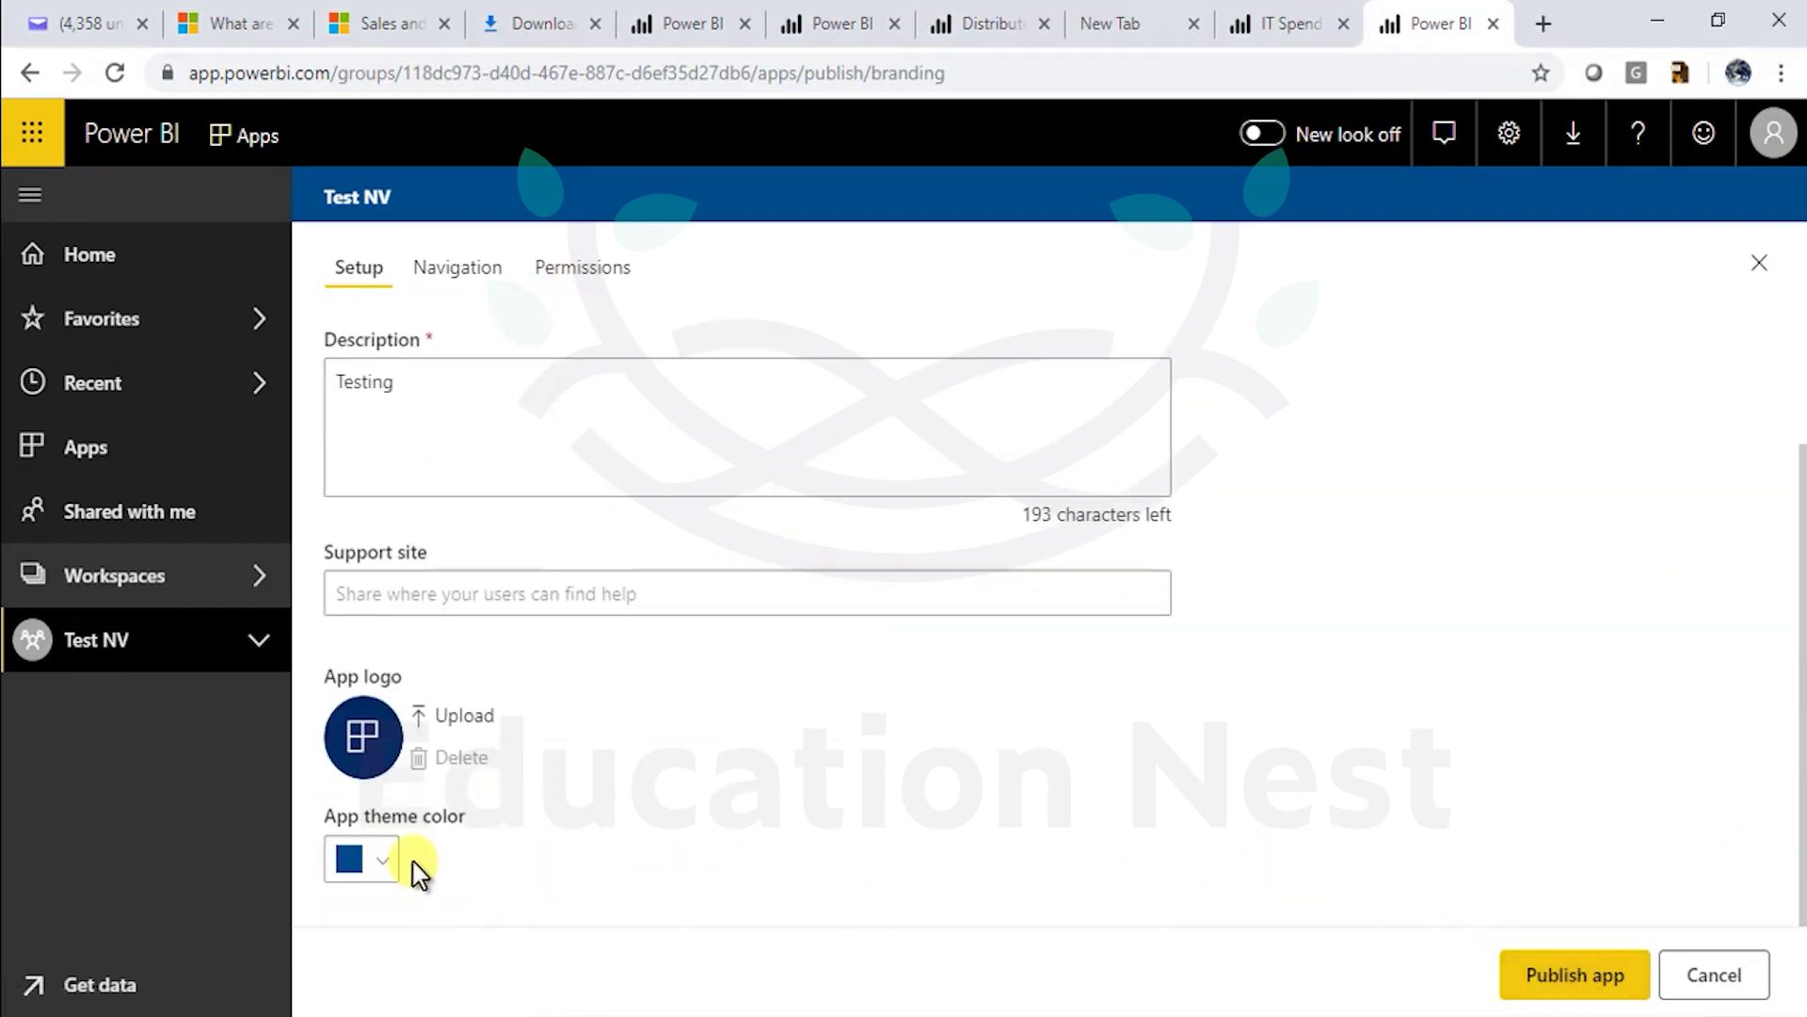
left_click(382, 861)
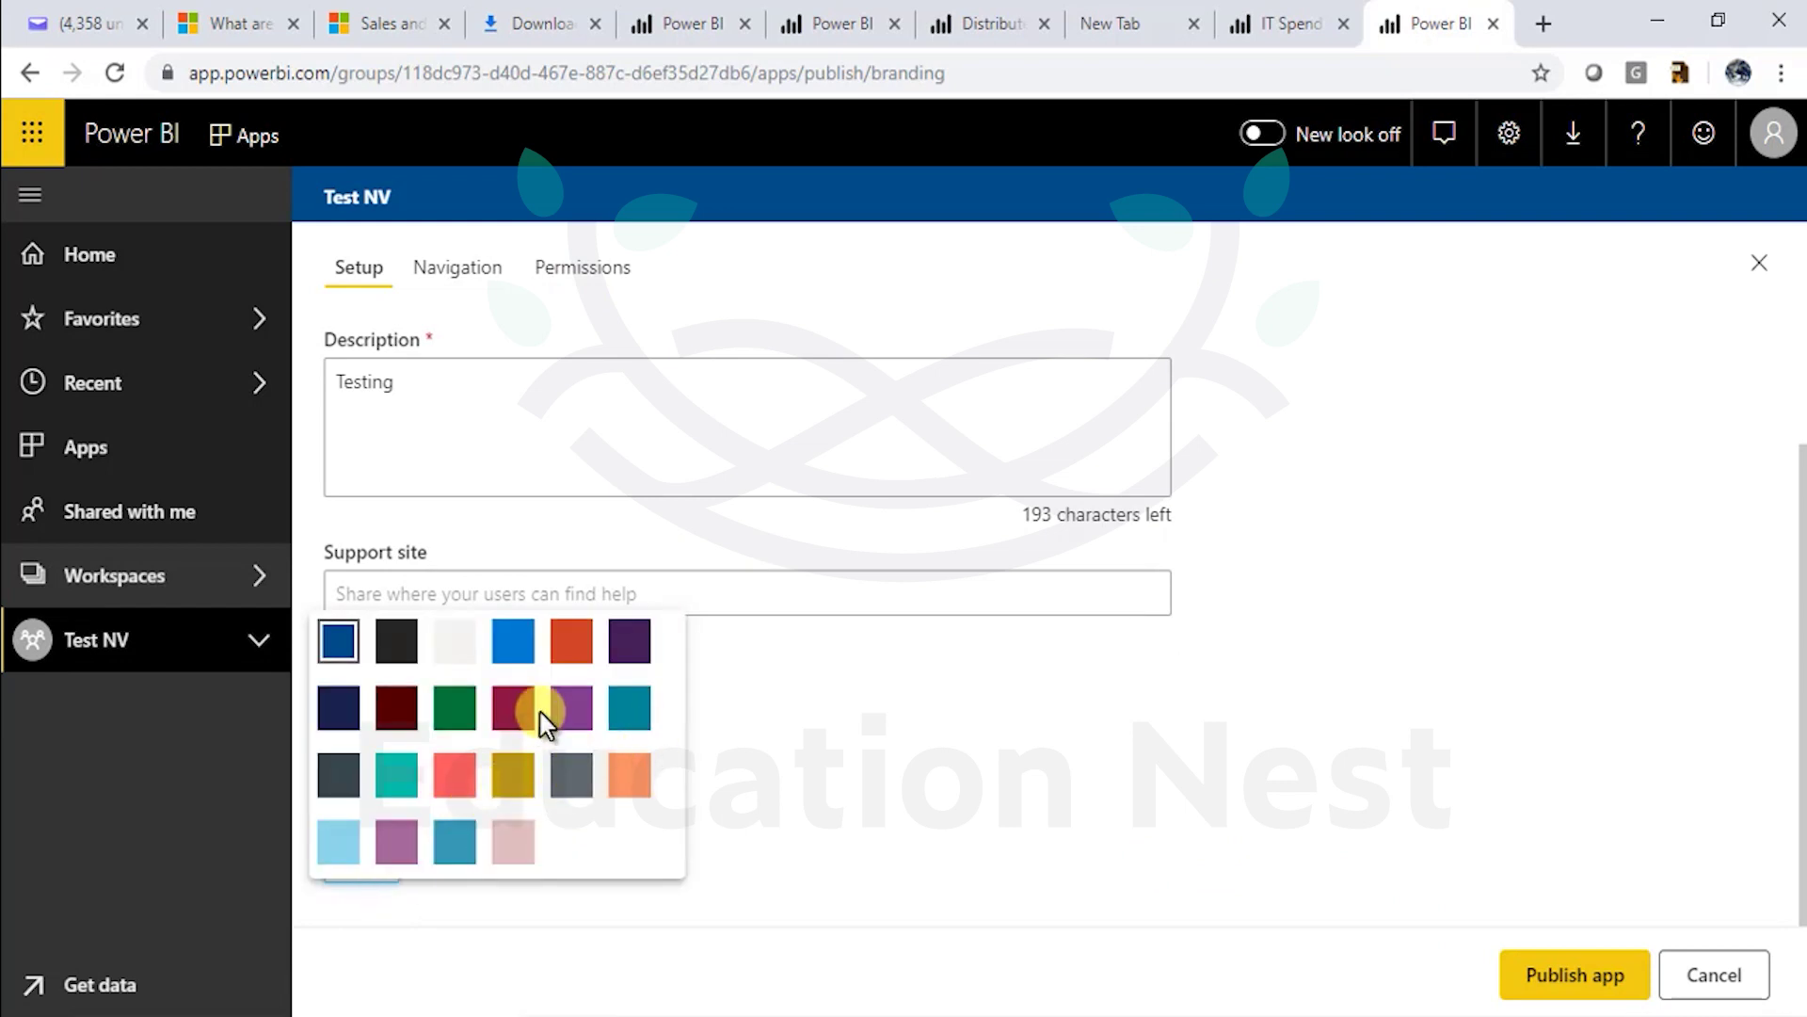
left_click(571, 707)
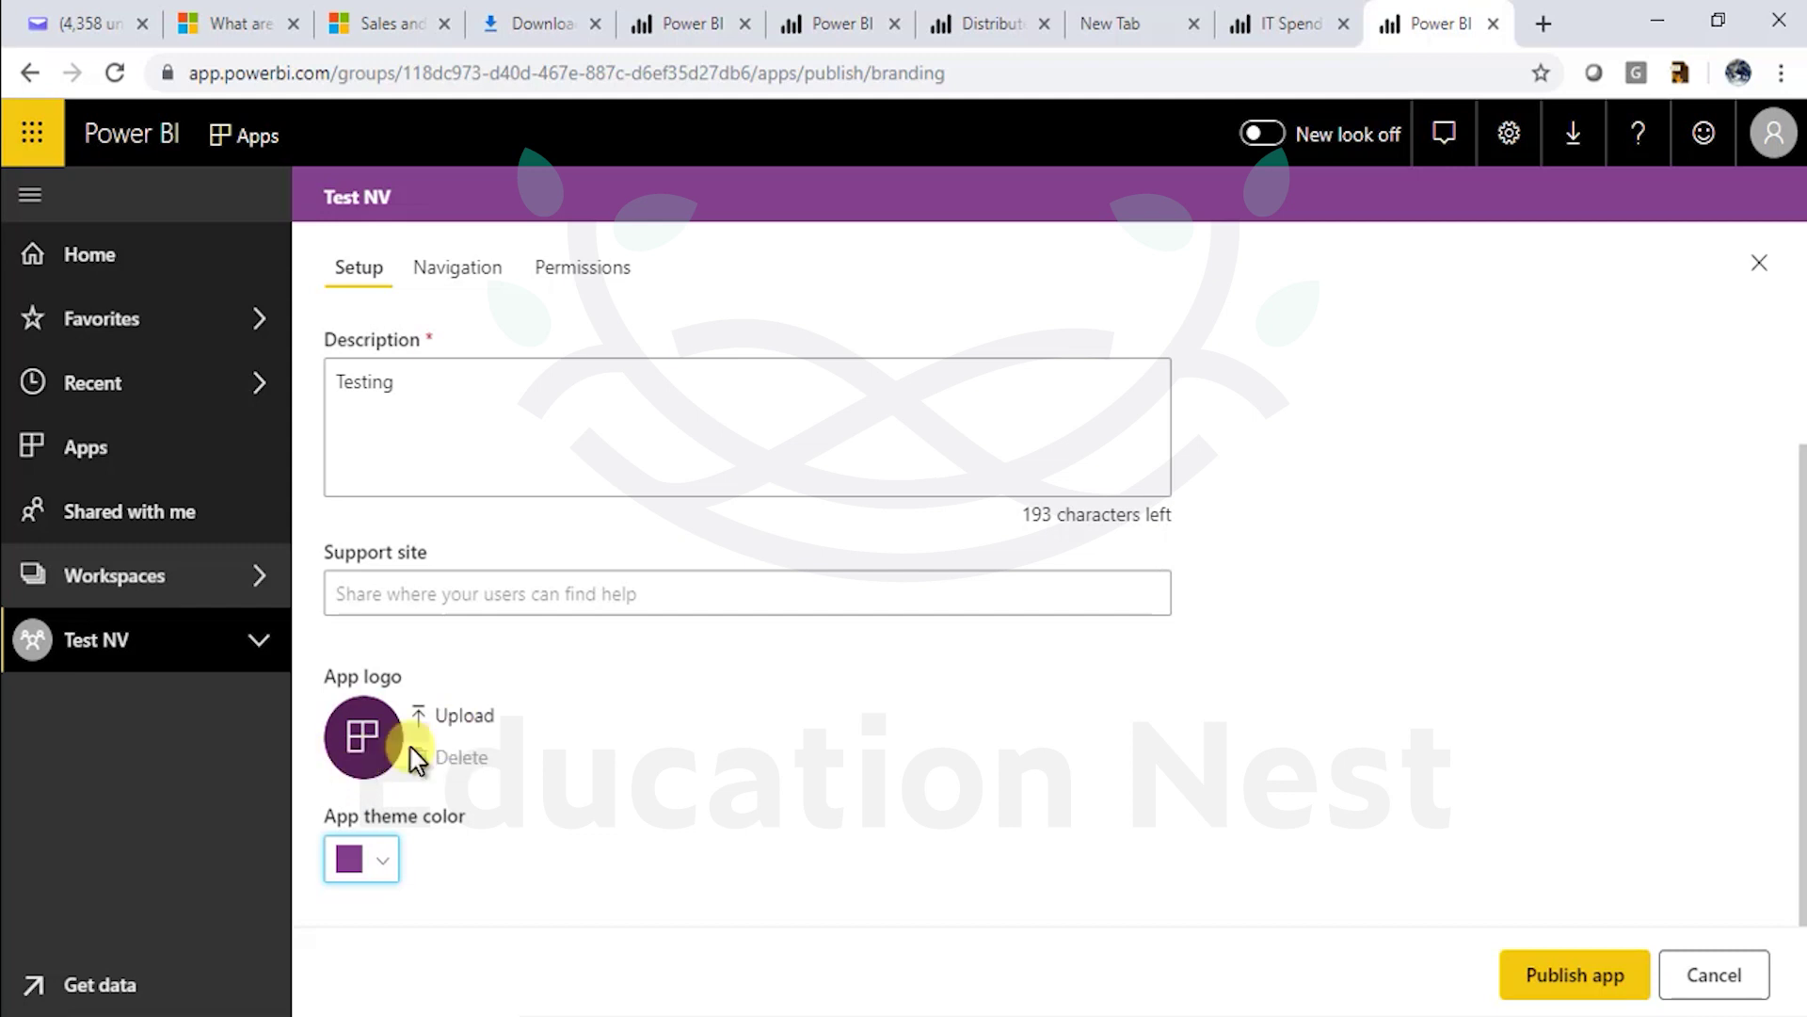
- Publish the Test NV app, copy its share link and close the publishing confirmation
left_click(1567, 979)
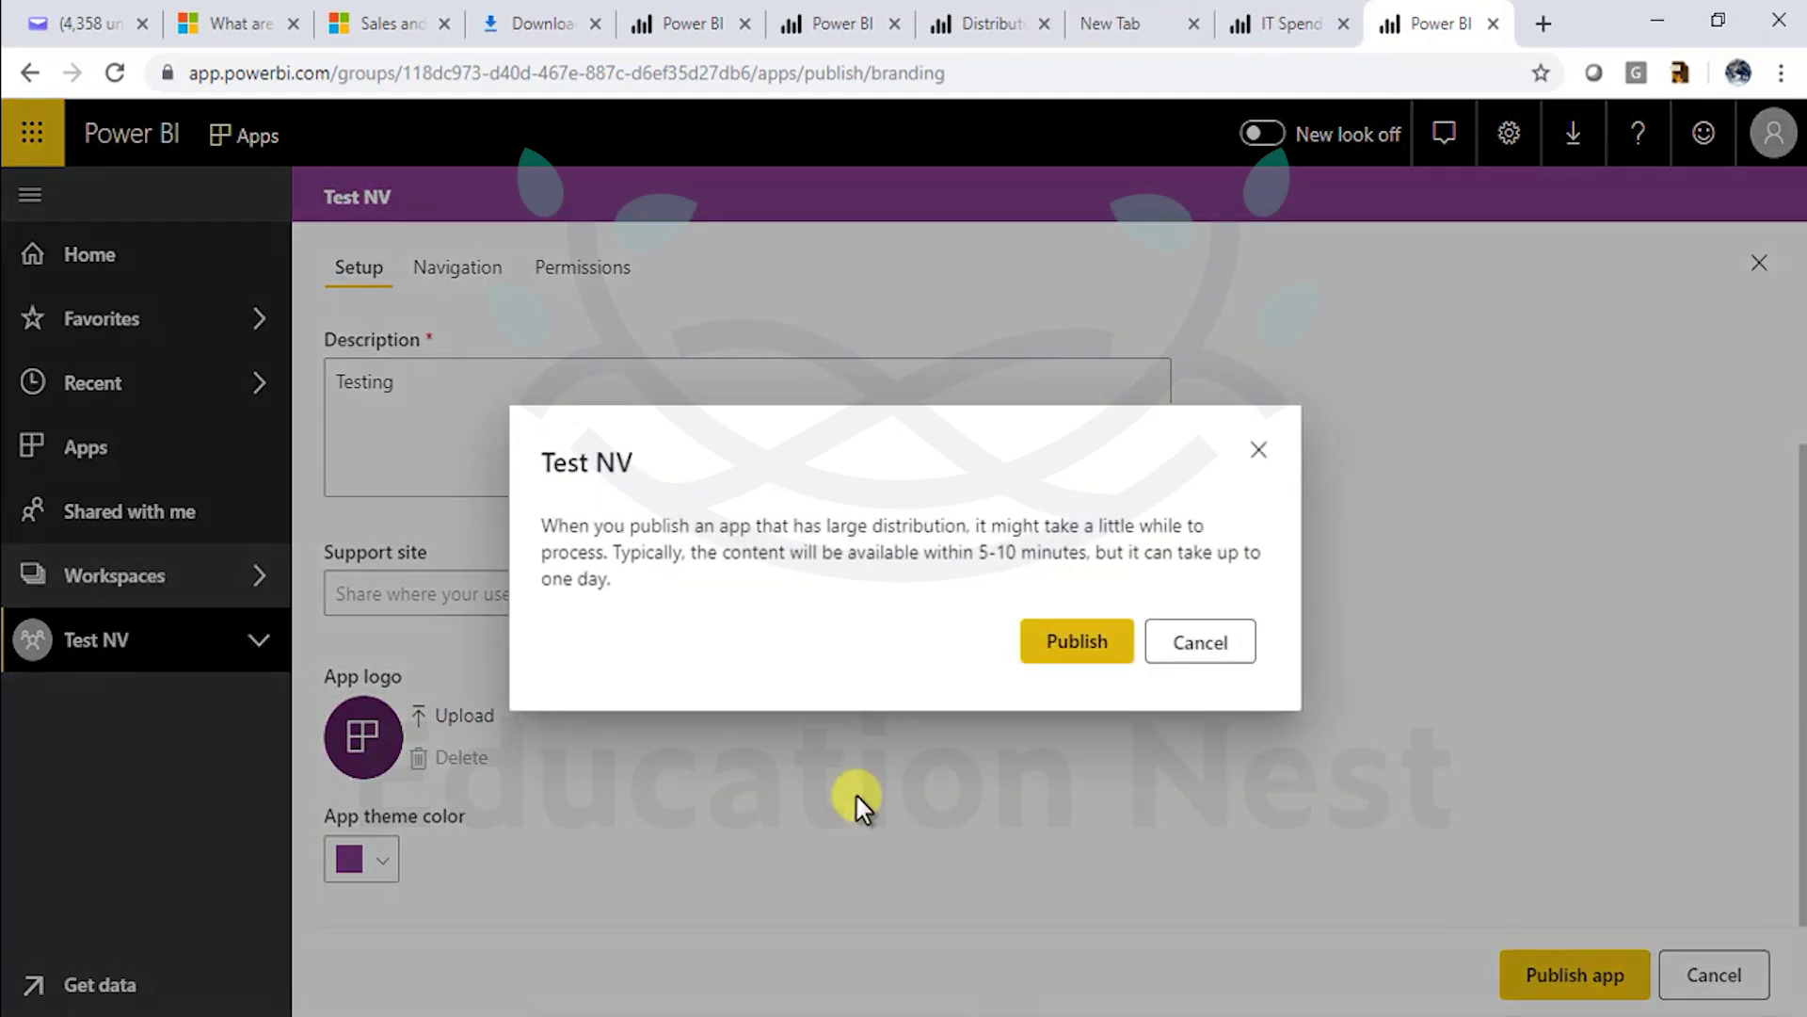
left_click(1073, 650)
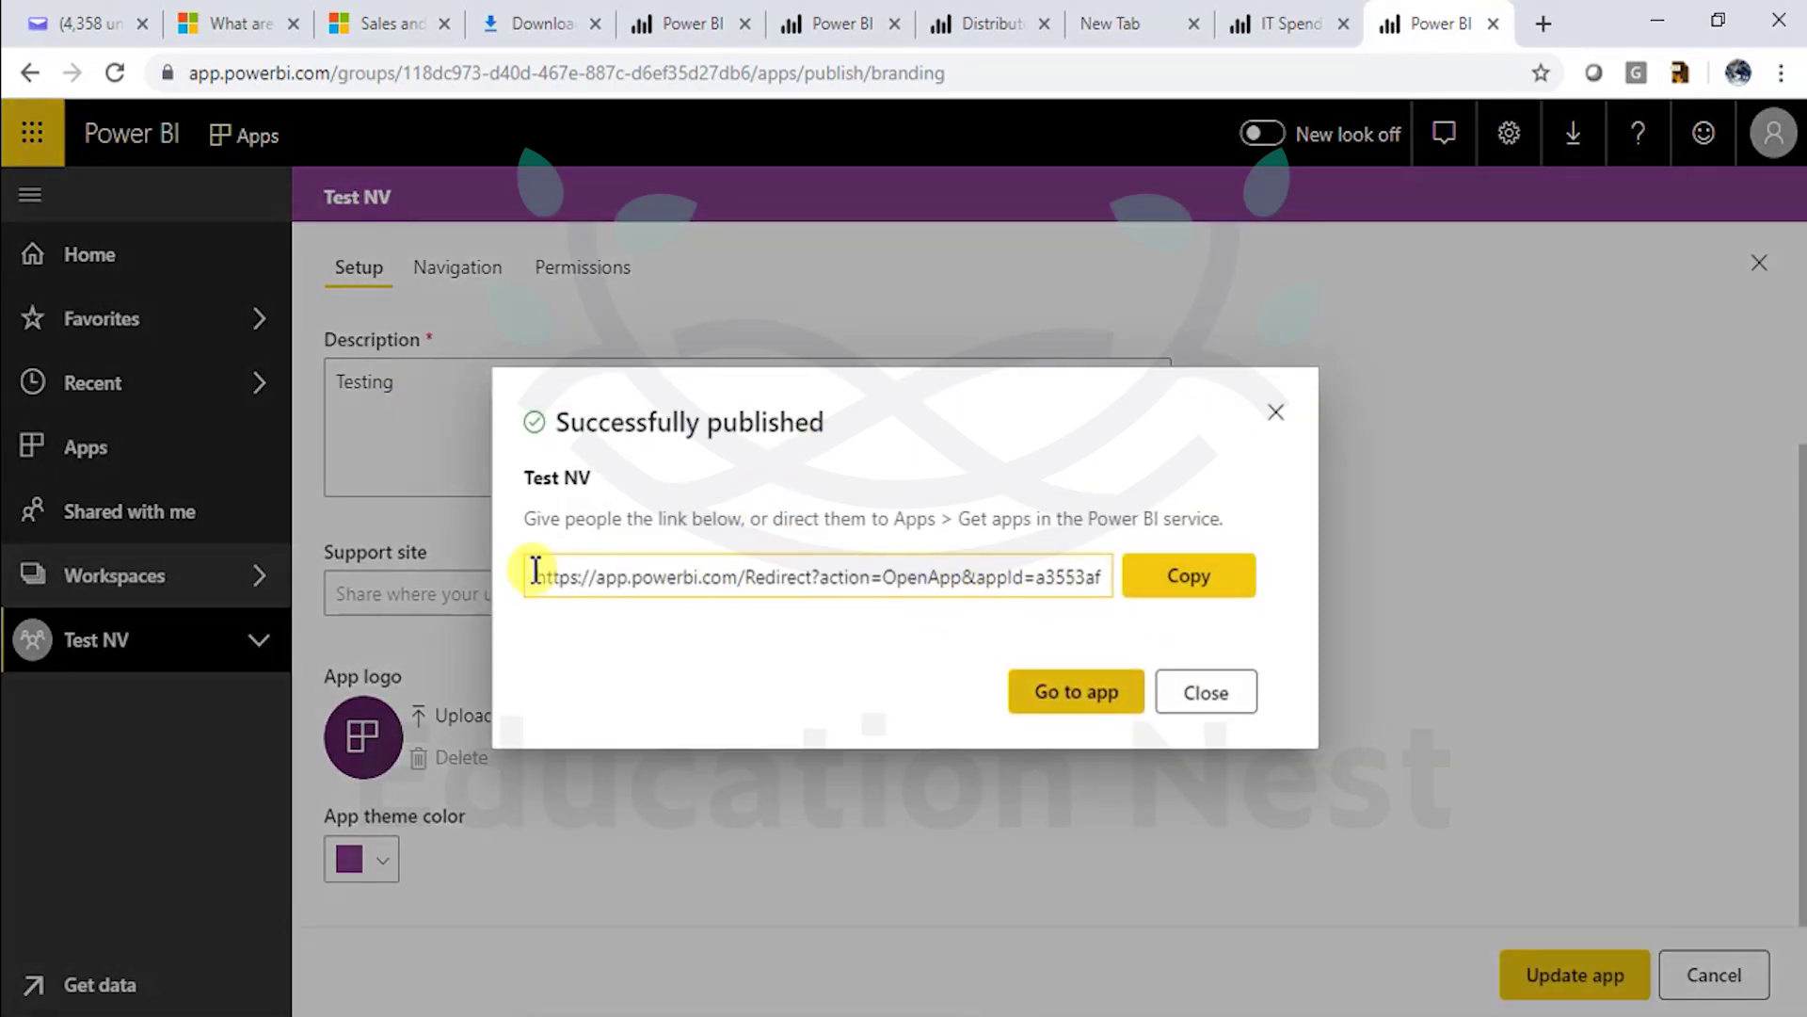
left_click_drag(539, 579, 1127, 583)
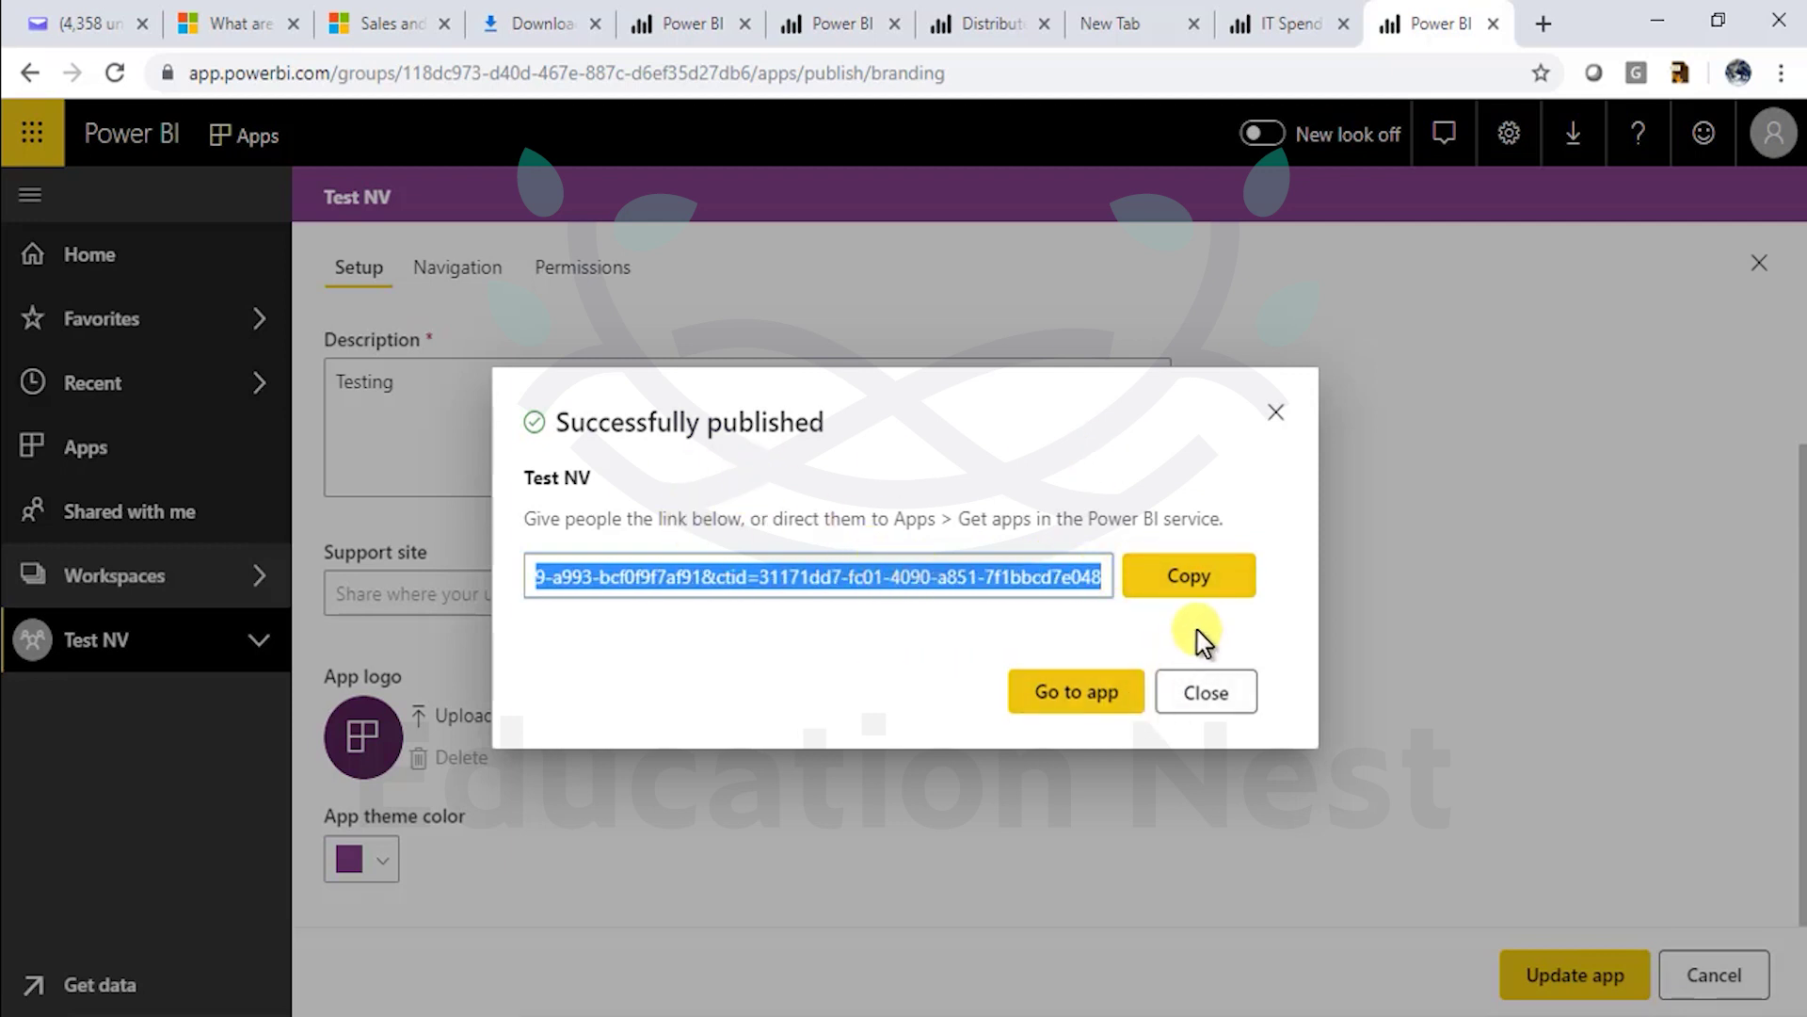
left_click(1276, 412)
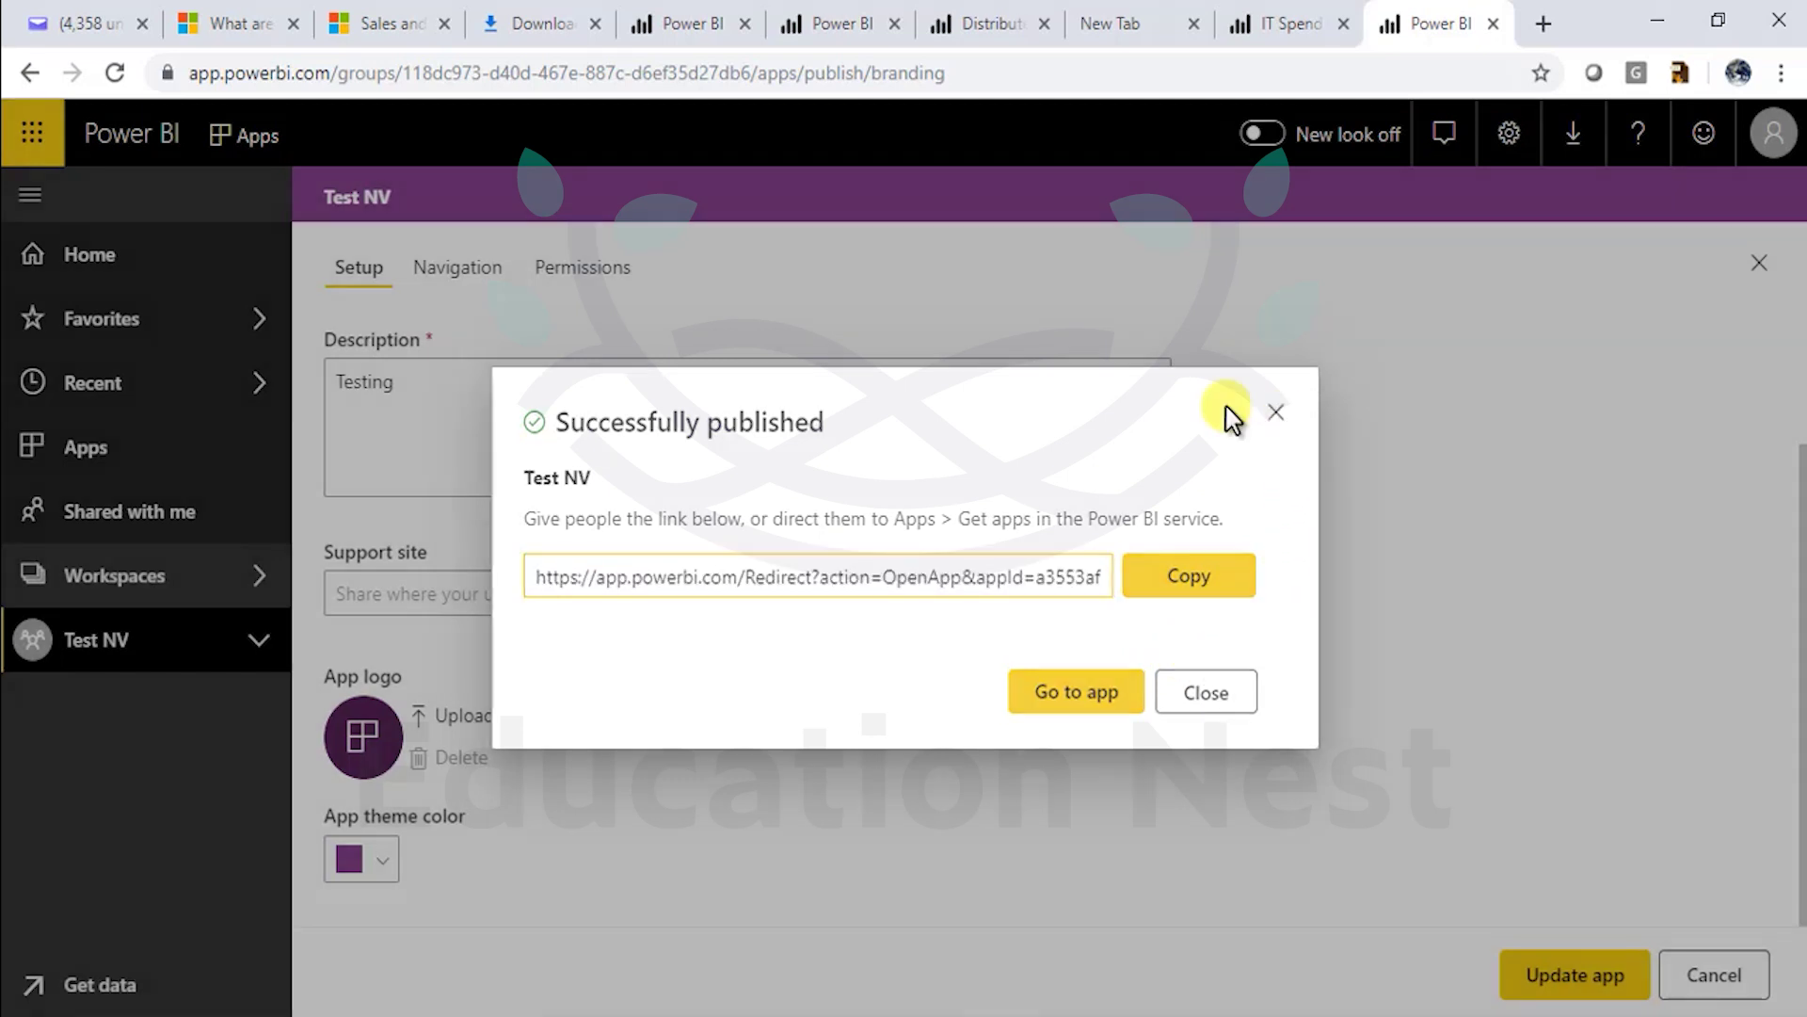
- Review the Test NV app's access permissions and back out of updating the app
left_click(576, 283)
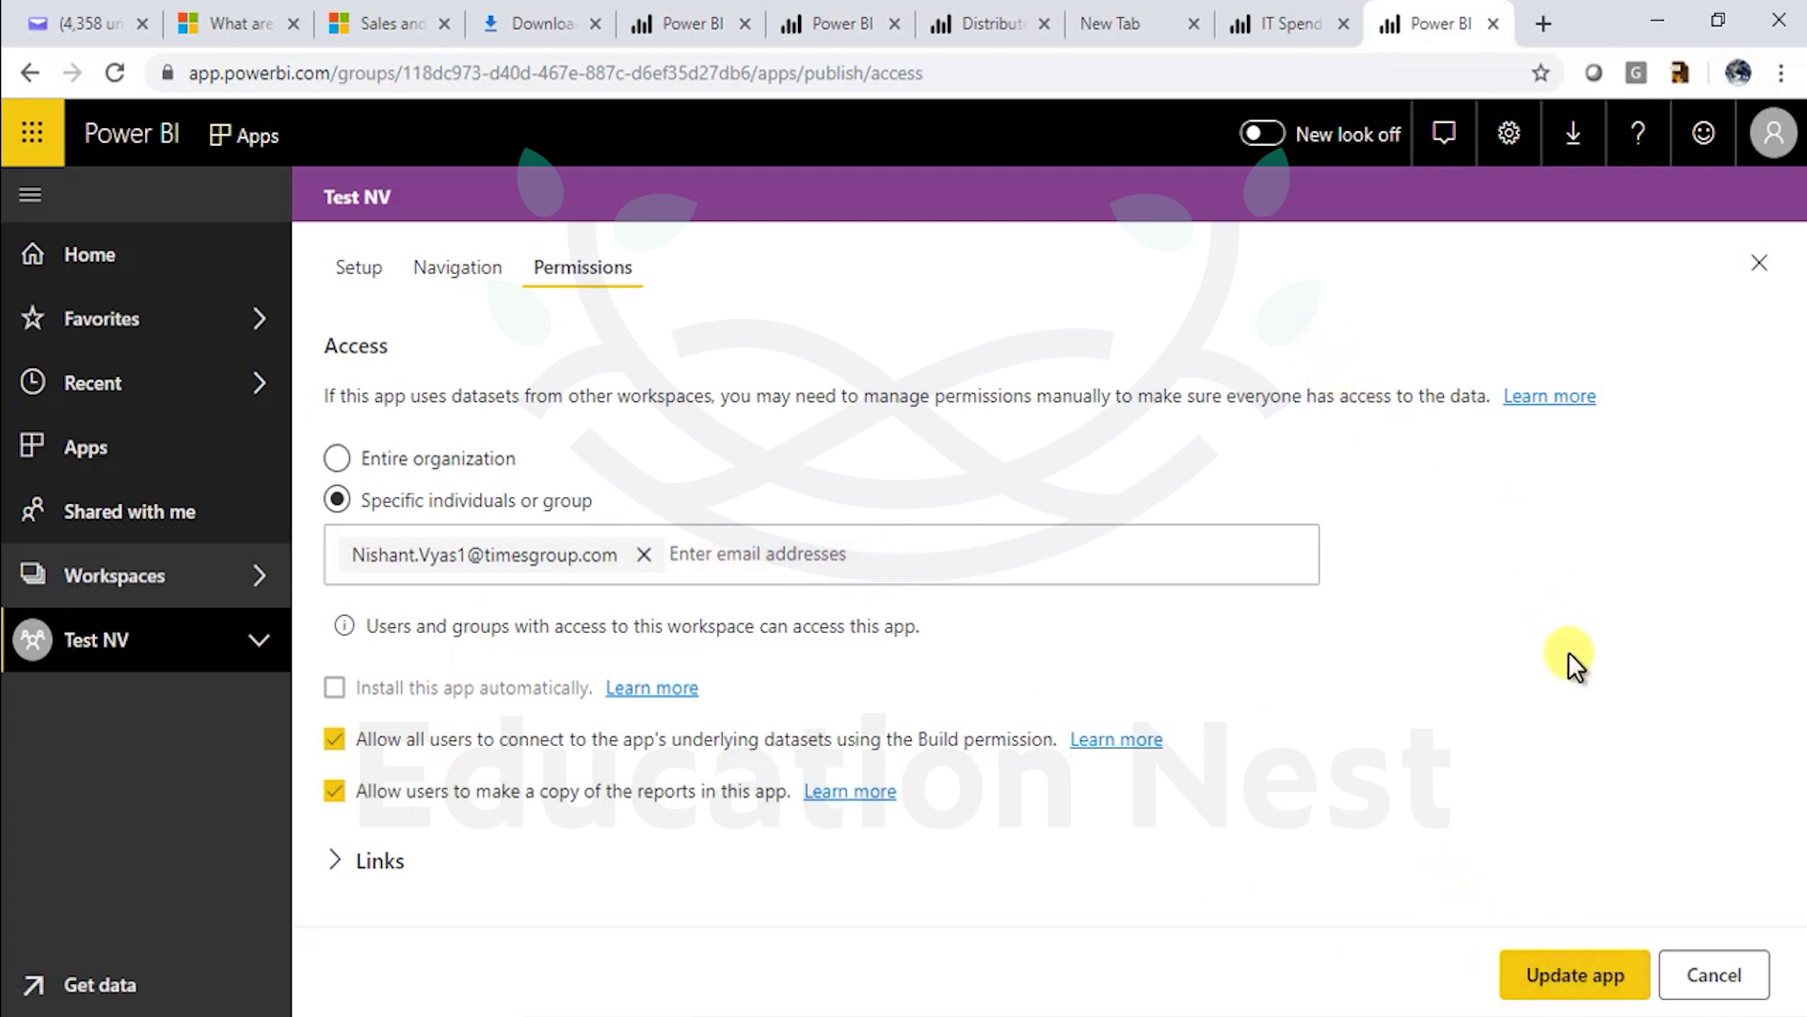
left_click(1559, 975)
left_click(1561, 981)
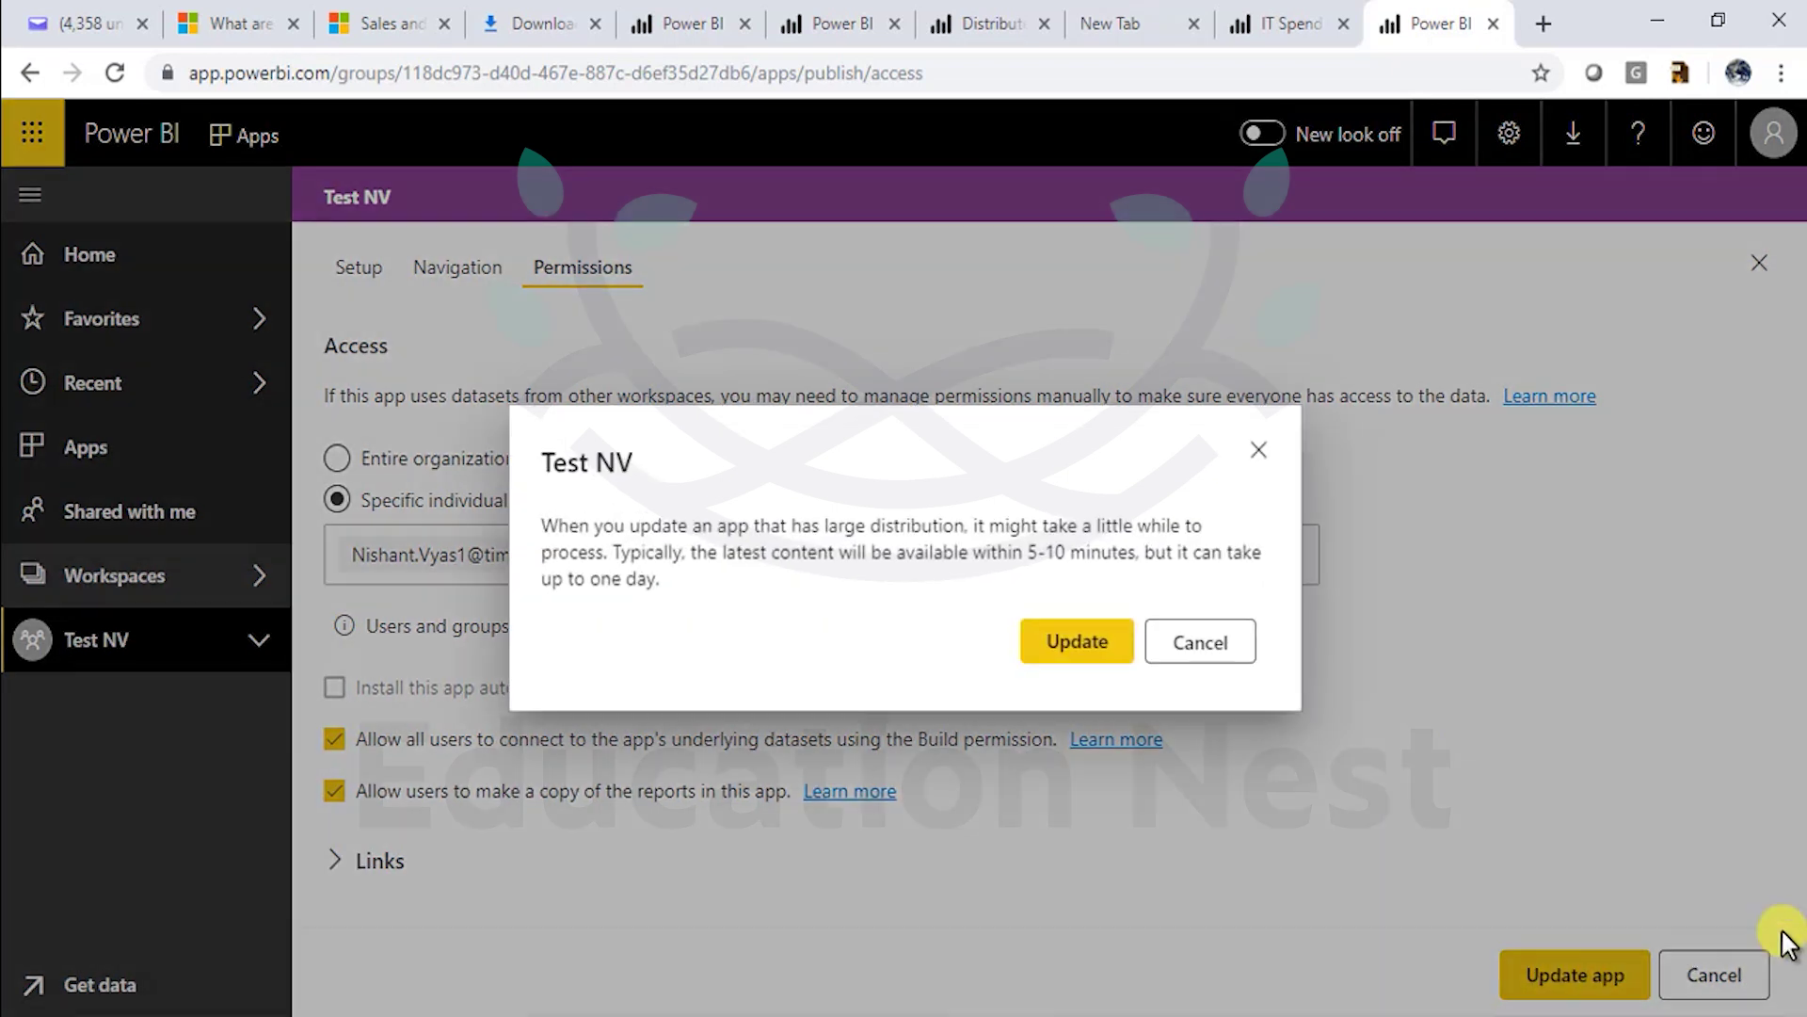
left_click(1230, 669)
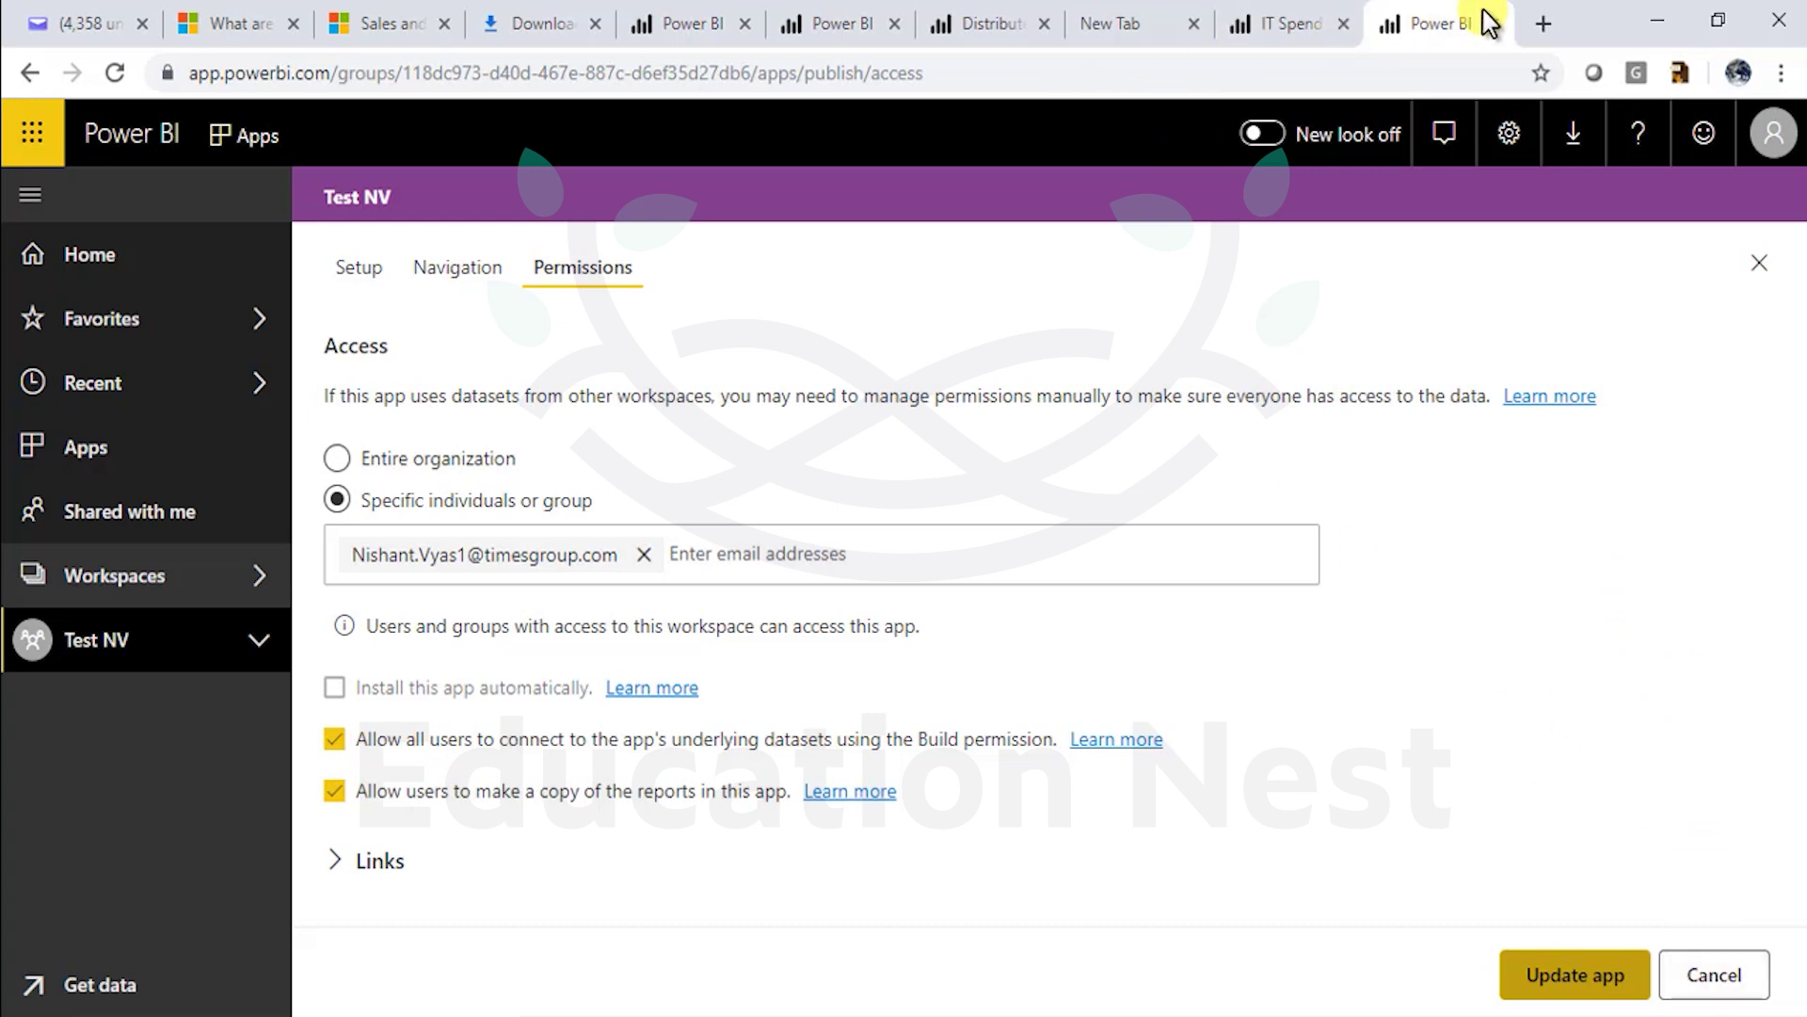
- Open the published Test NV app from its copied link in a new browser tab and view the Procurement Analysis Sample report
left_click(1541, 25)
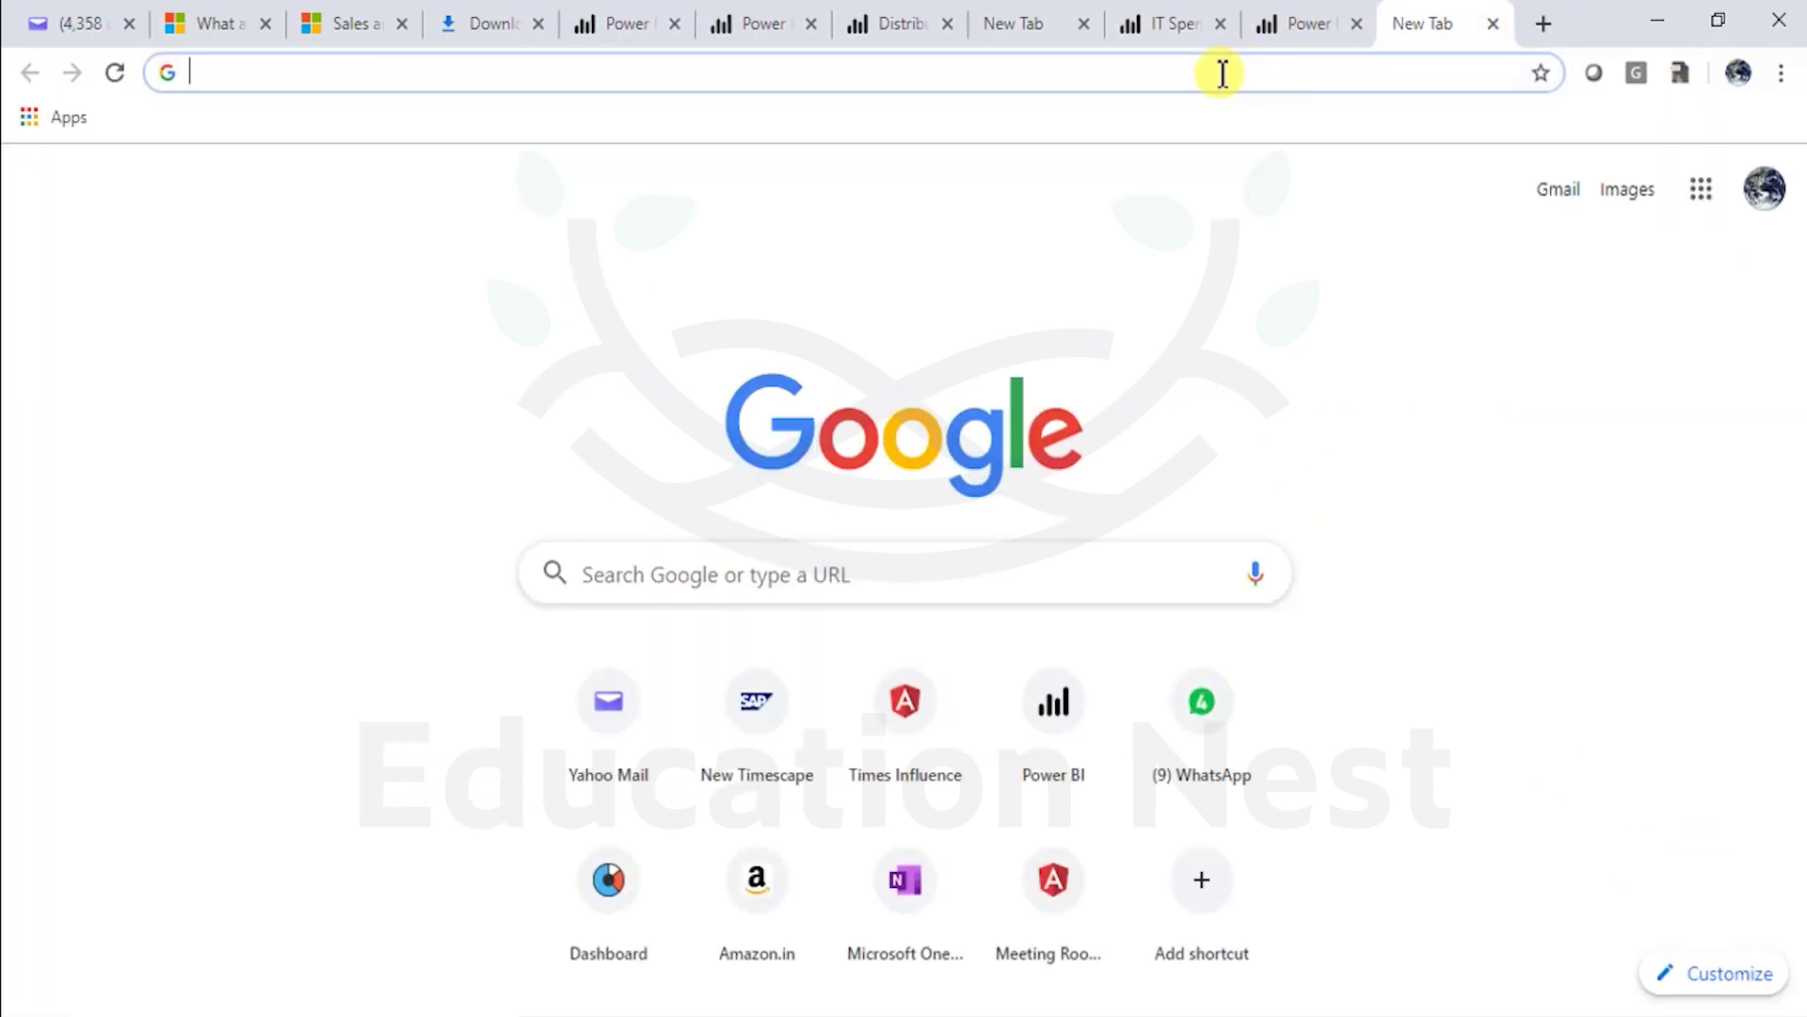
type("https://app.powerbi.com/Redirect?action=OpenApp&appId=a3553af0-e9c0-4f39-a993-bcf0f9f7af91&ctid=31171dd7-fc01-4090-a851-7f1bbcd7e048")
key("Return")
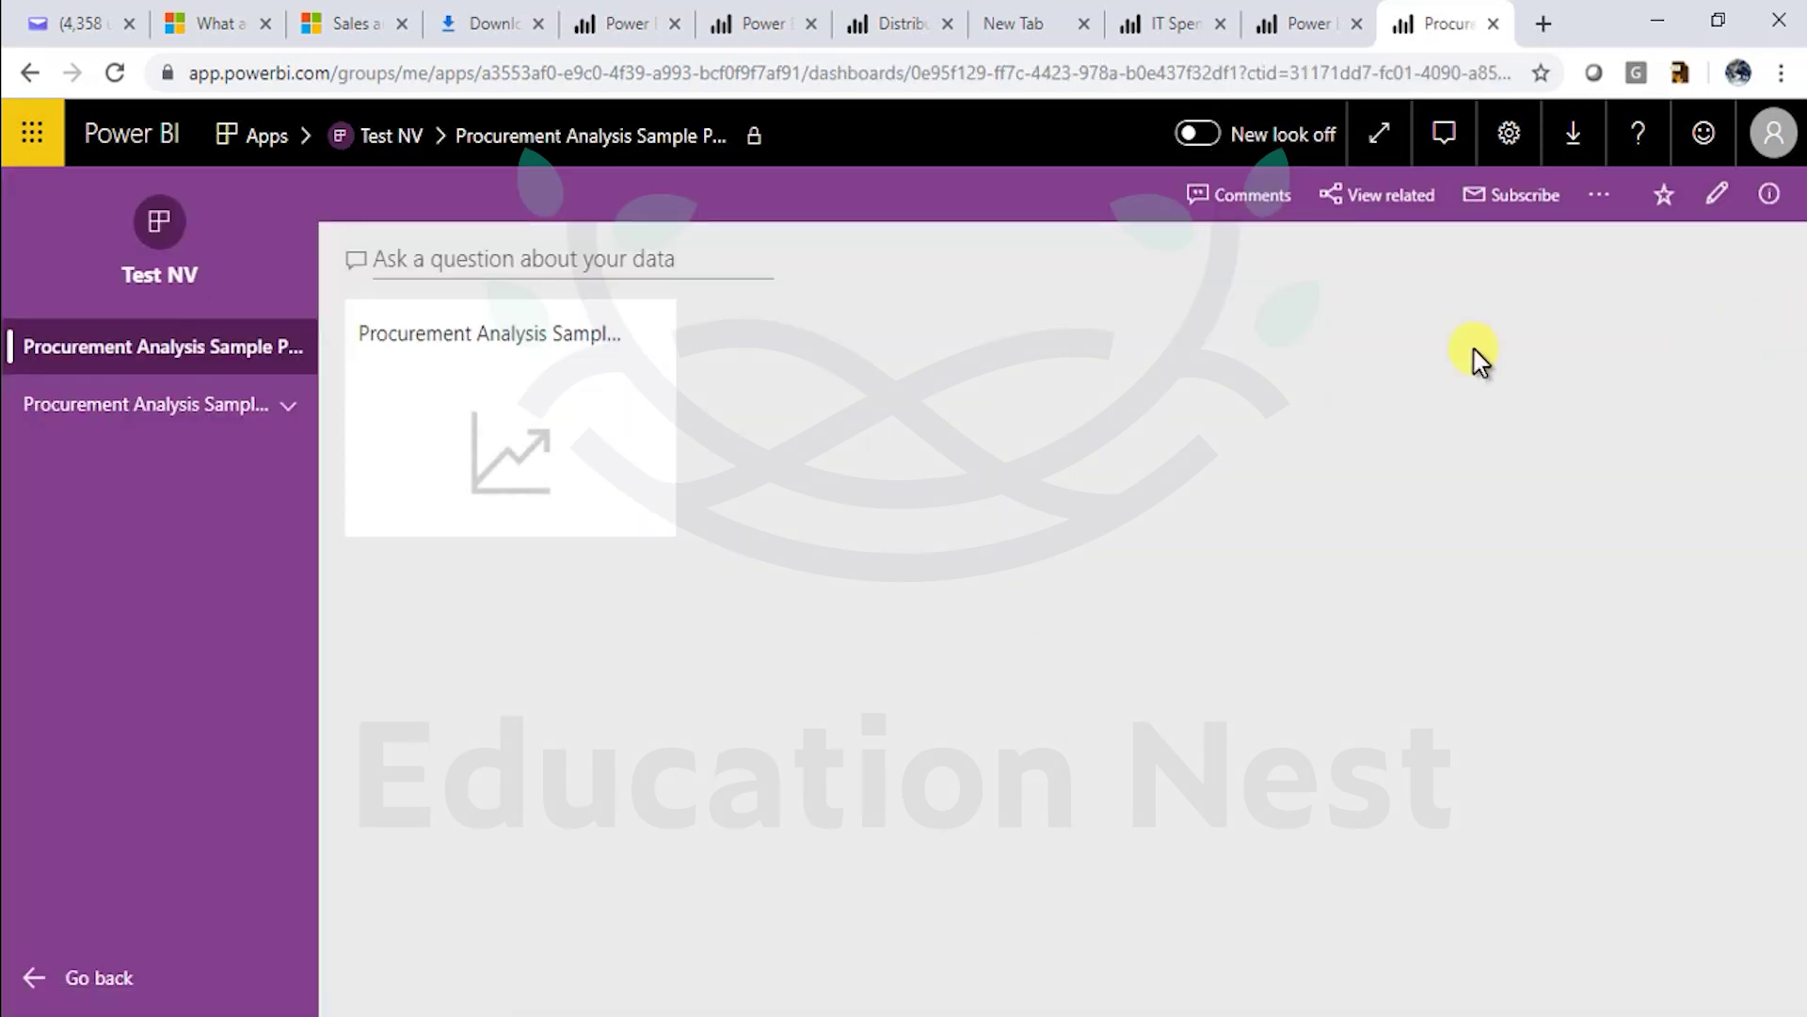
left_click(528, 403)
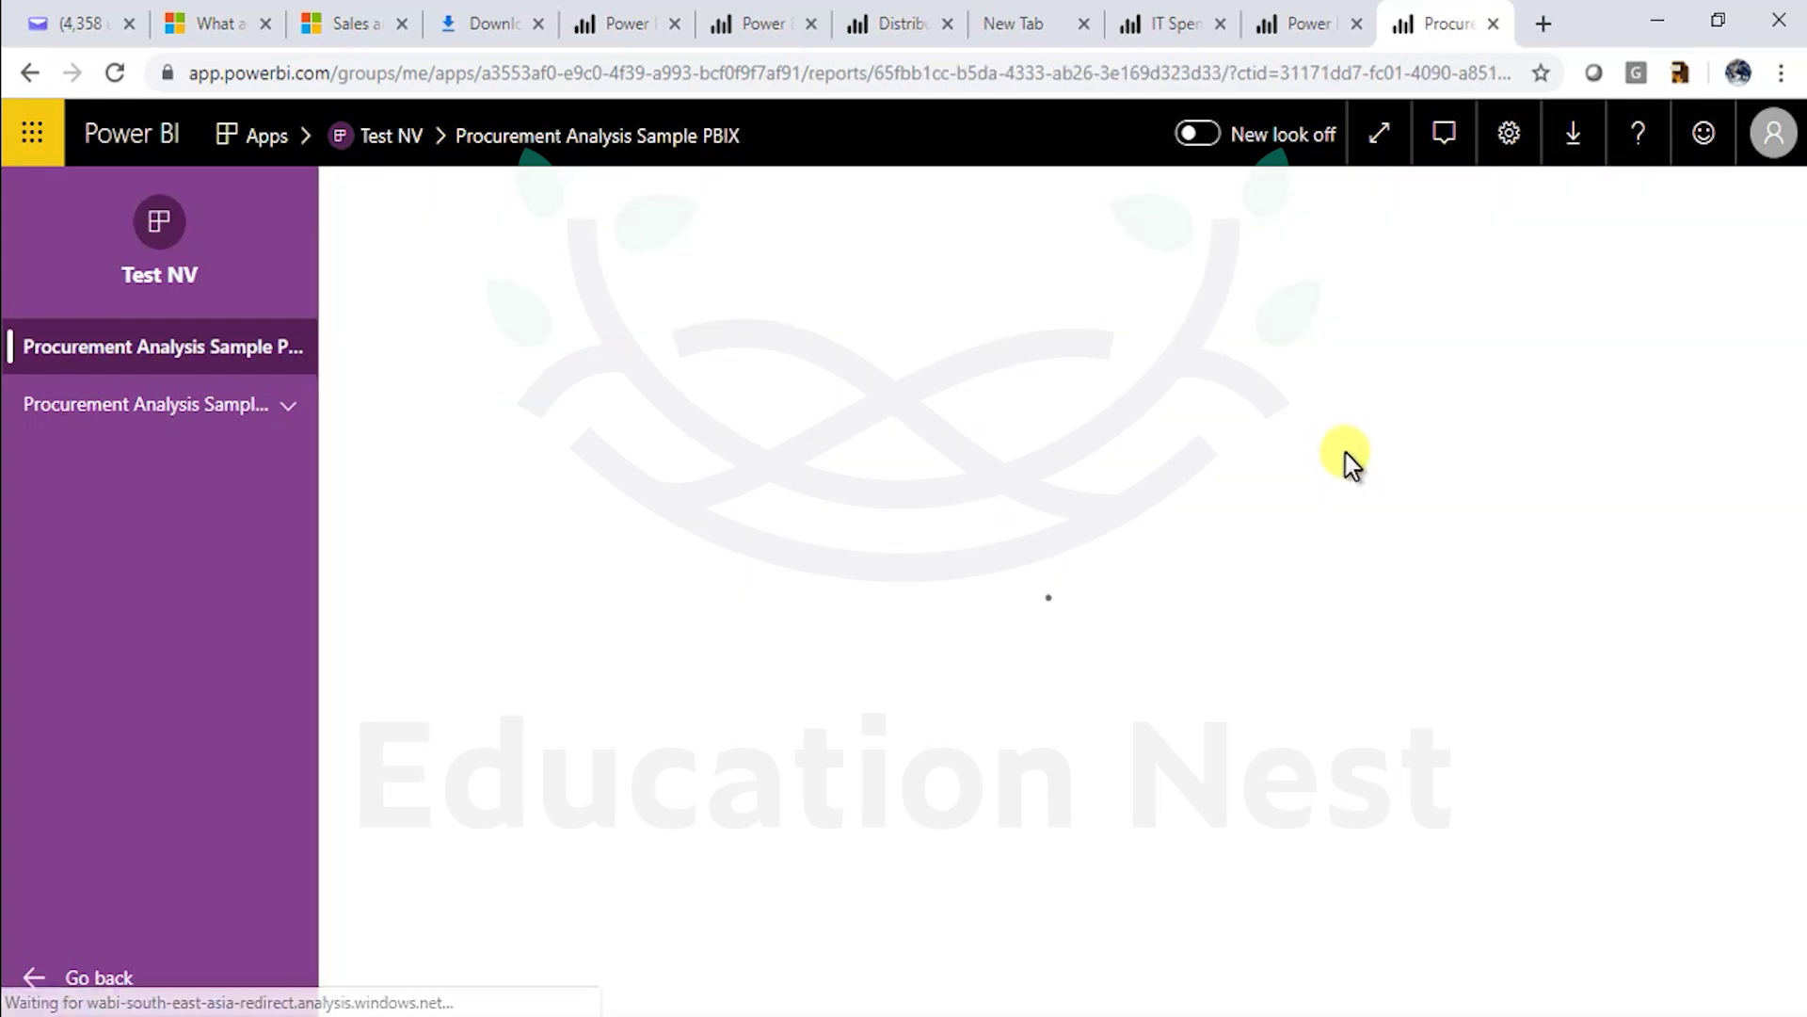